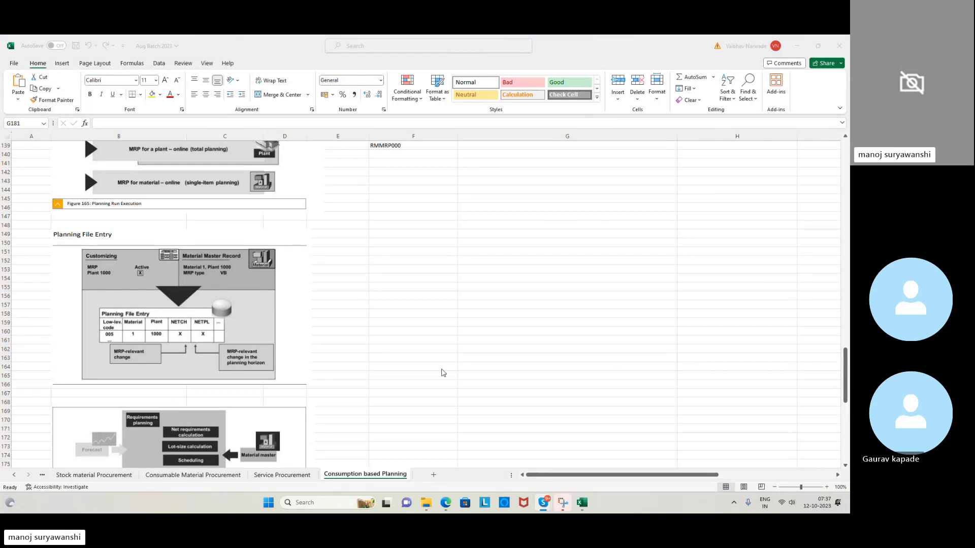
# - Read the notes on the process of consumption-based planning and the planning run's subprocesses in the Consumption based Planning sheet
pyautogui.scroll(-4, 441, 373)
pyautogui.scroll(-3, 441, 371)
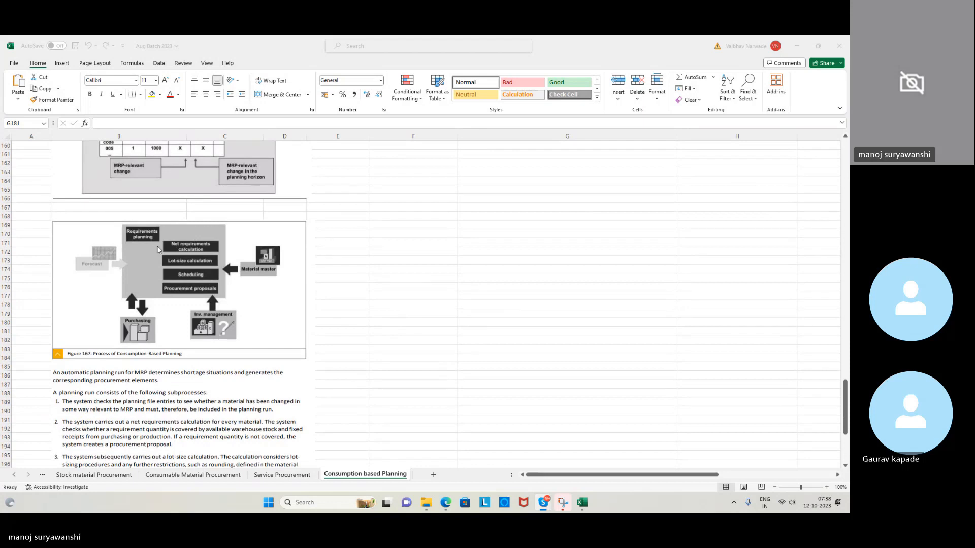
pyautogui.scroll(-2, 349, 303)
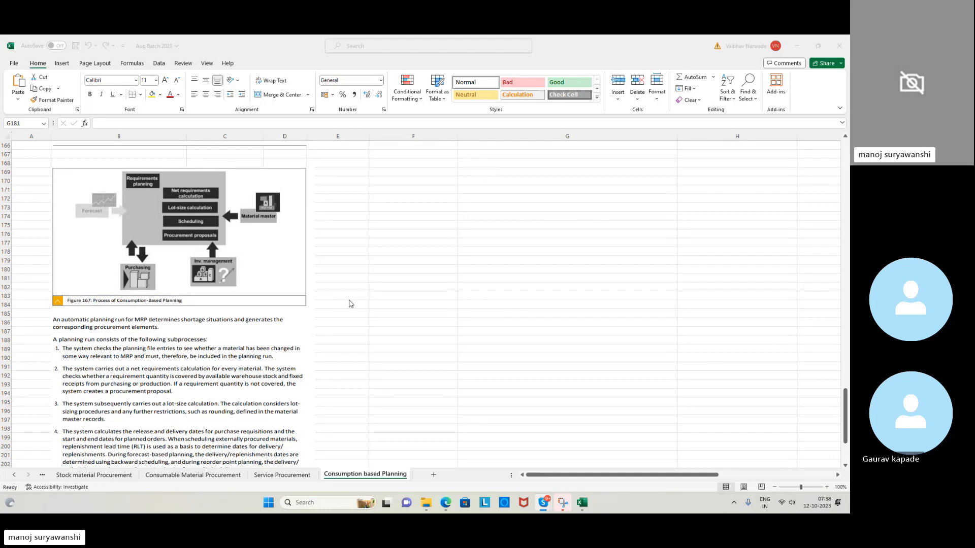
pyautogui.scroll(-1, 349, 304)
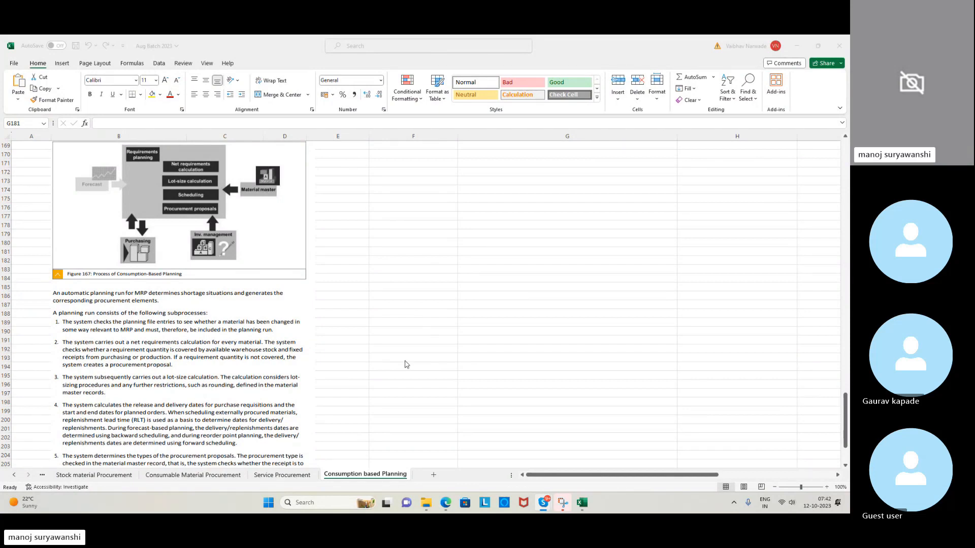
pyautogui.scroll(-1, 406, 364)
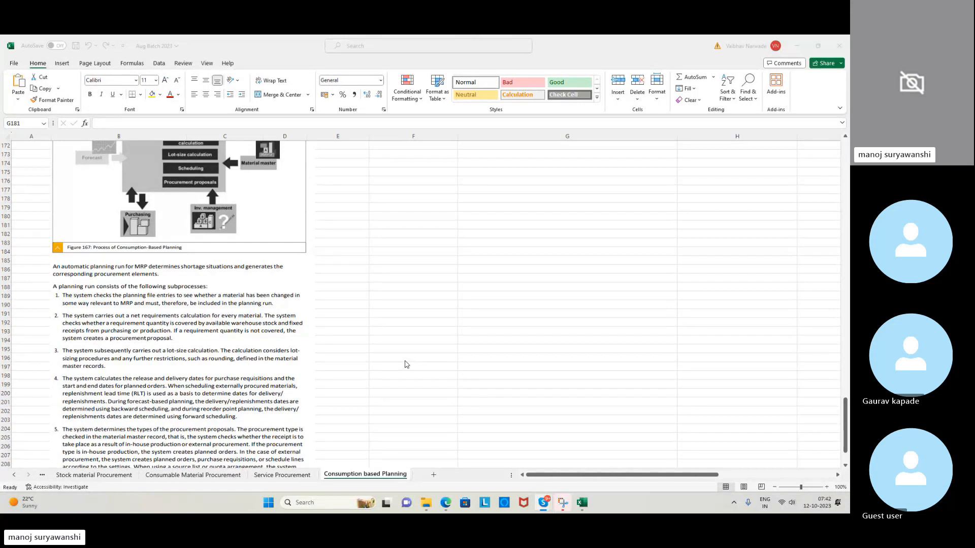
pyautogui.scroll(-1, 404, 364)
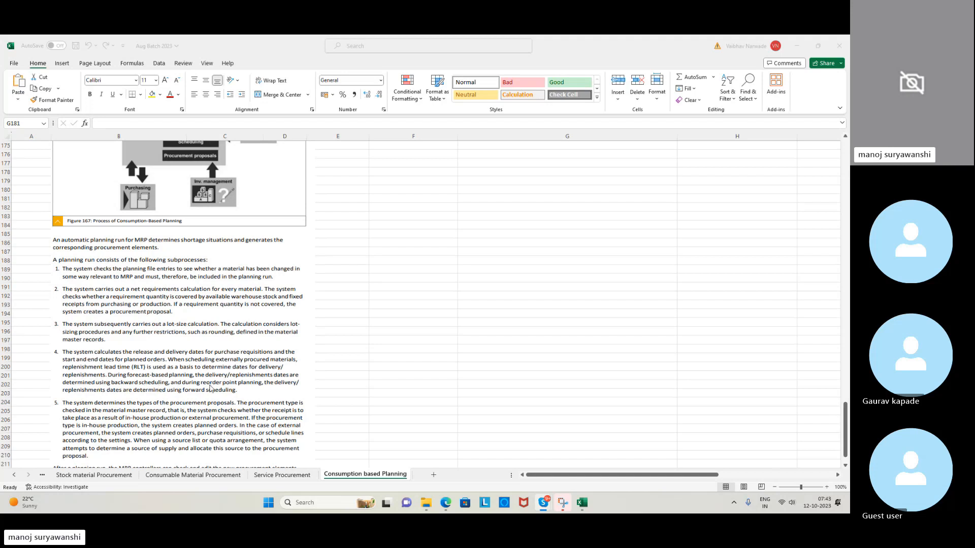
pyautogui.scroll(-3, 304, 388)
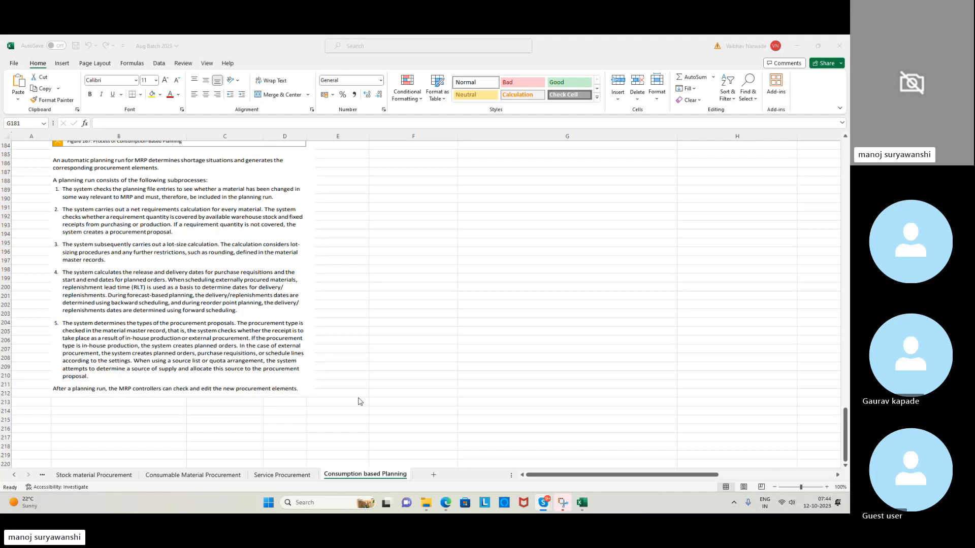
pyautogui.scroll(7, 359, 402)
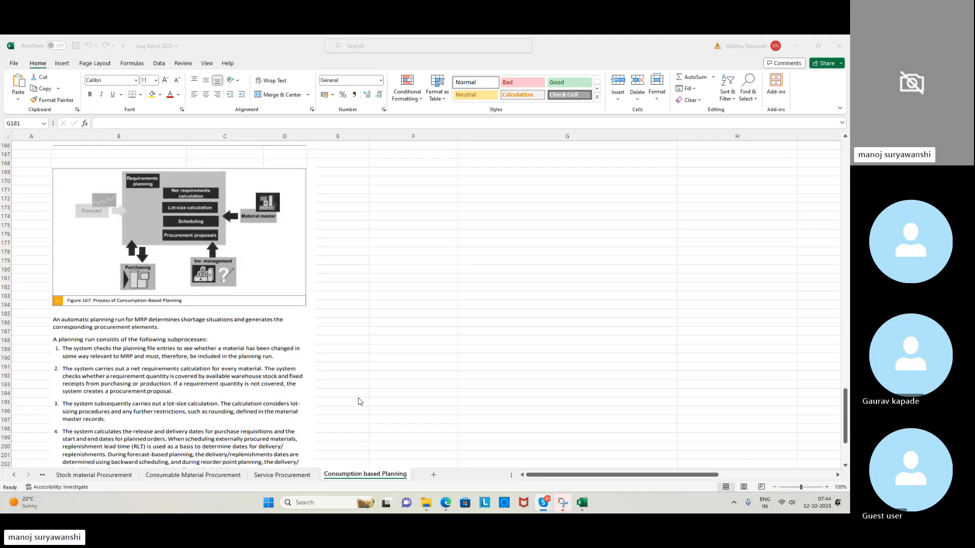
pyautogui.scroll(3, 359, 402)
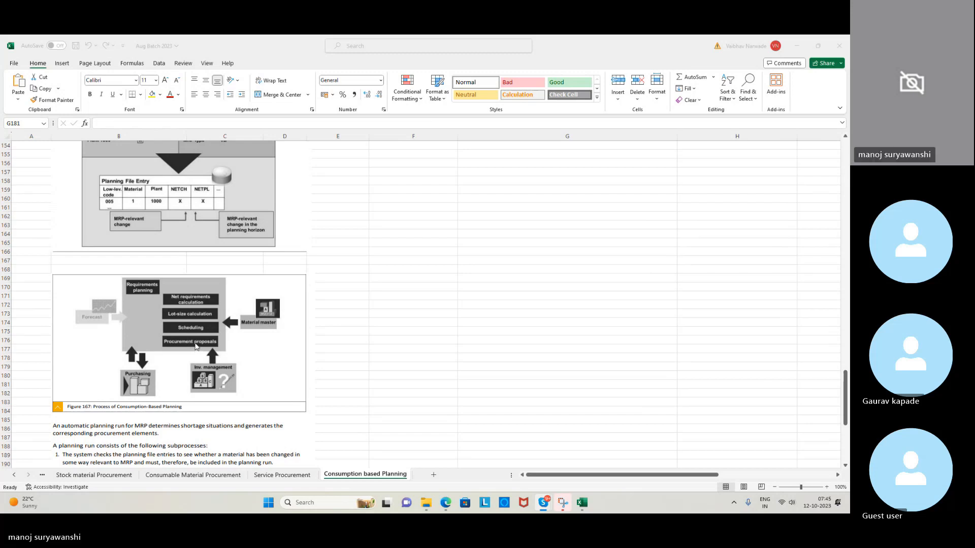
# - Switch from the workbook to SAP Logon and open the "sap mm" connection
pyautogui.click(795, 48)
pyautogui.click(795, 48)
pyautogui.rightClick(395, 124)
pyautogui.click(436, 164)
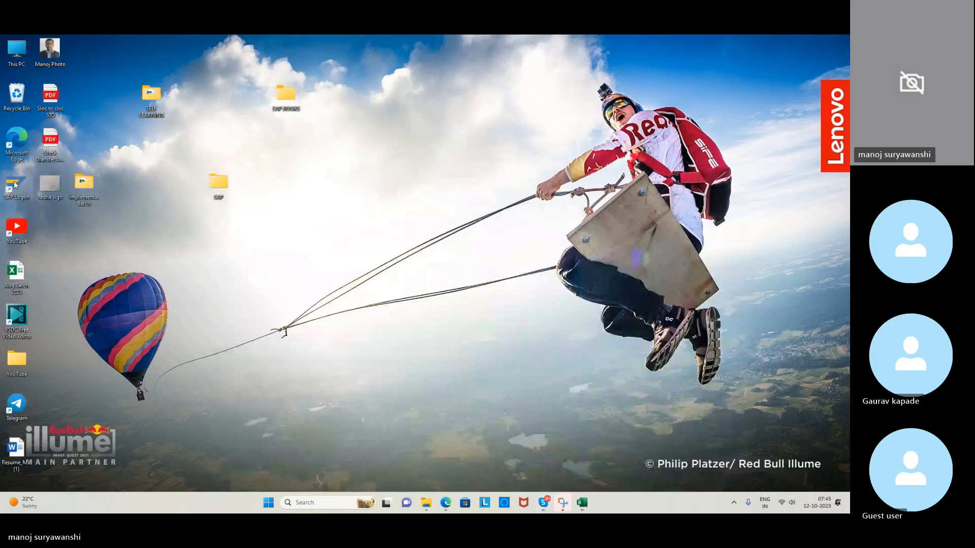
pyautogui.doubleClick(16, 185)
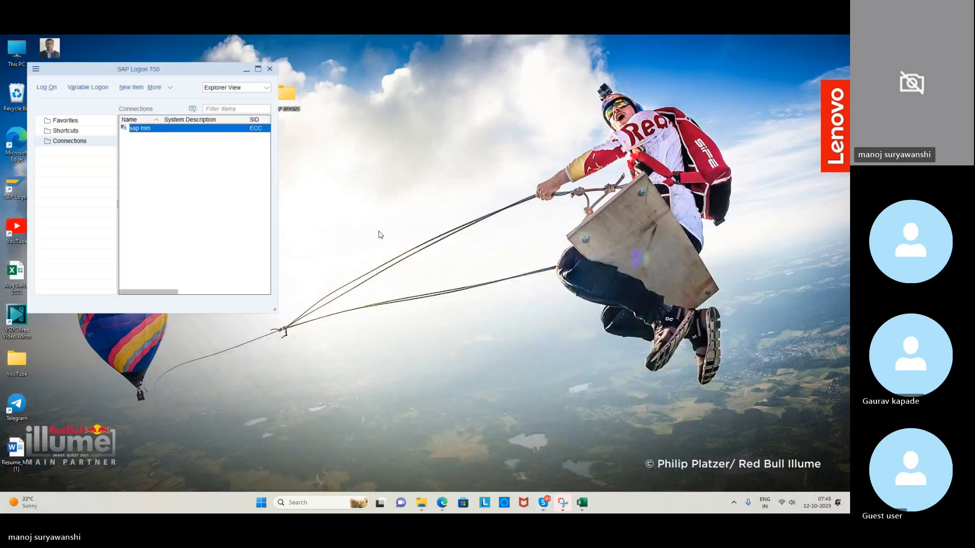
pyautogui.doubleClick(152, 127)
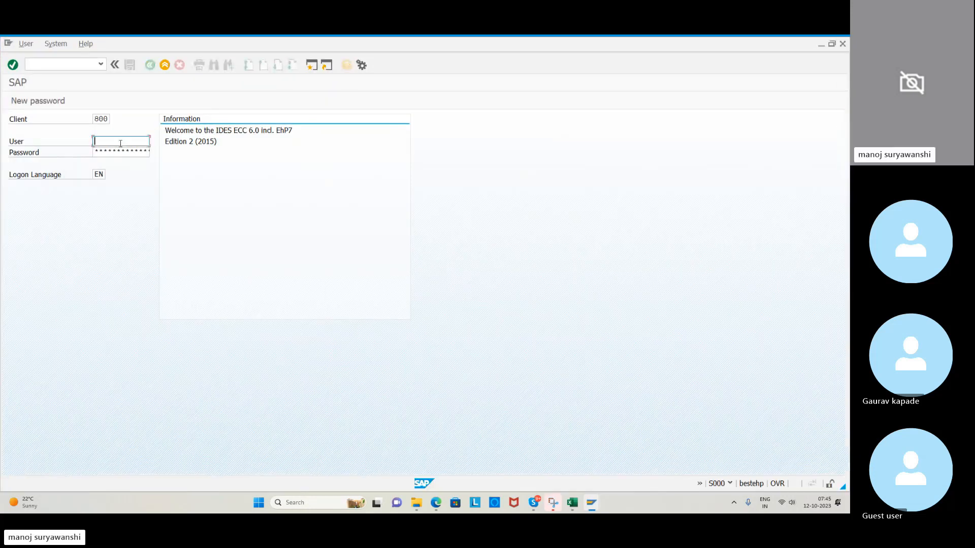
# - Log on to client 800 with the user name and account password, and dismiss the logon information message
pyautogui.write('k')
pyautogui.click(122, 151)
pyautogui.write('**')
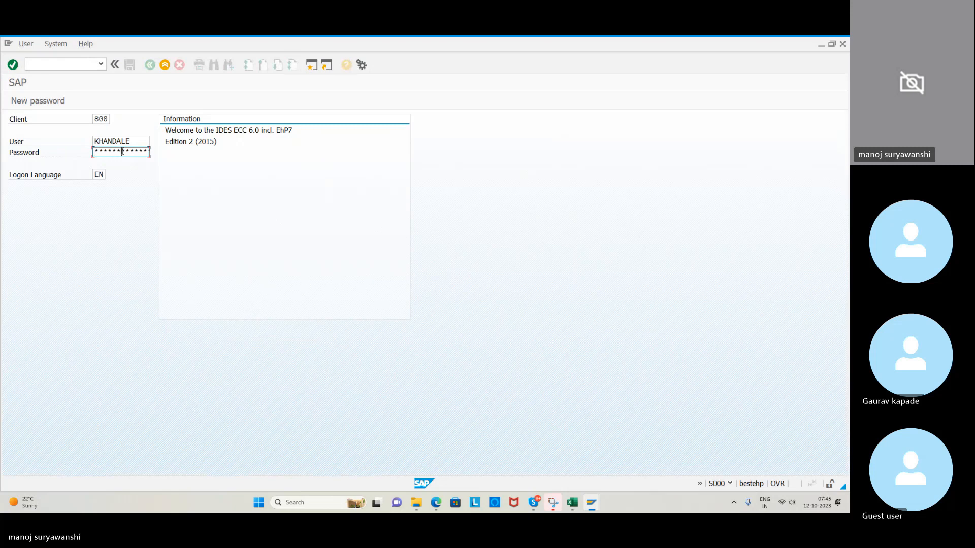
pyautogui.press('Return')
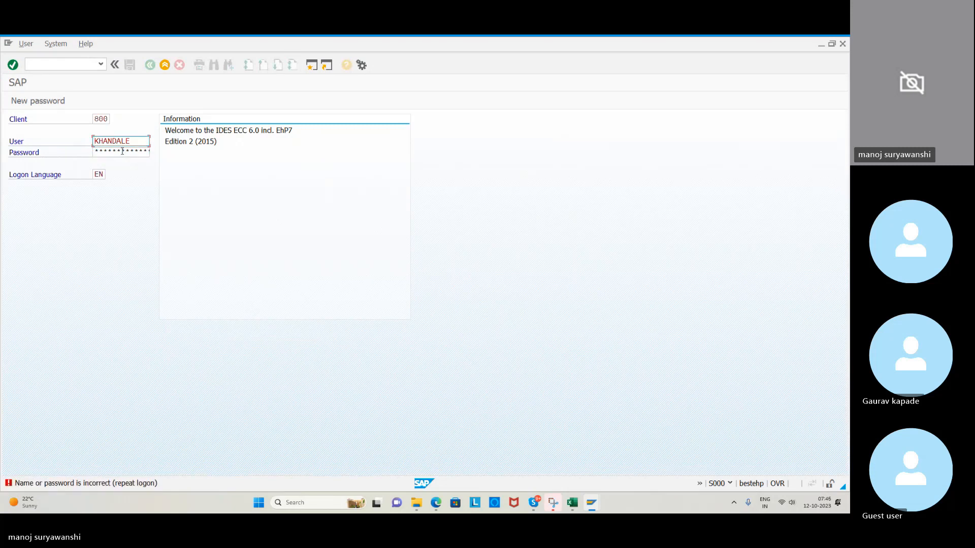
pyautogui.press('Tab')
pyautogui.write('****')
pyautogui.press('Return')
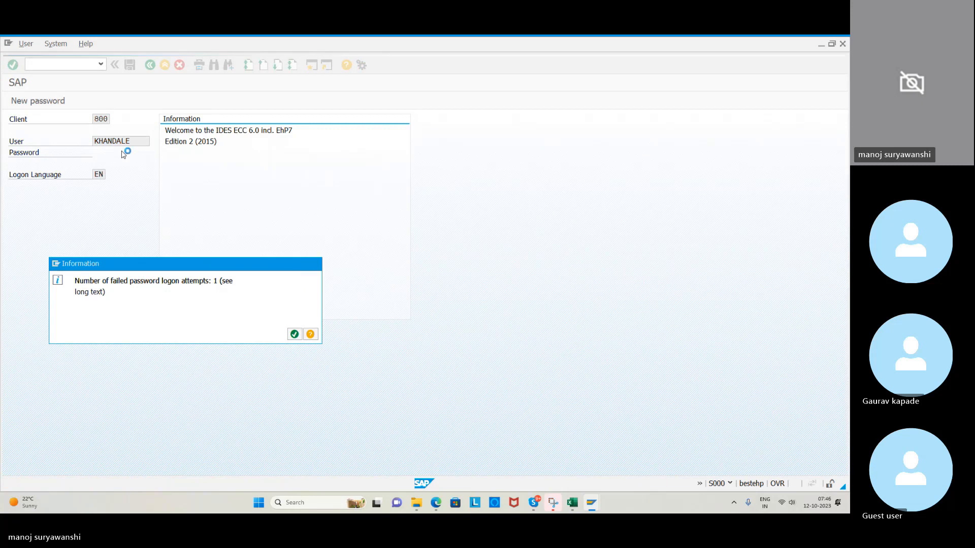
pyautogui.press('Return')
# - Start transaction MD03 for single-item, single-level planning
pyautogui.write('md')
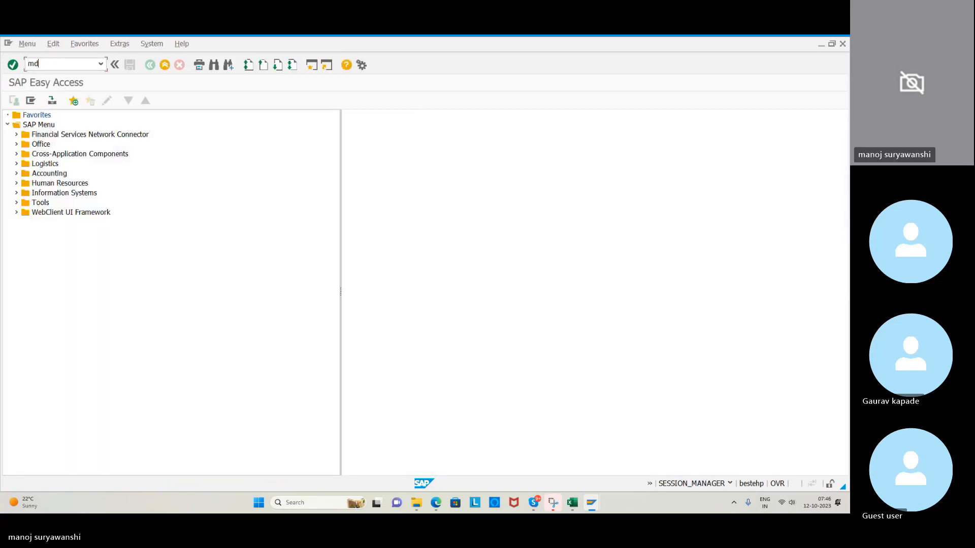
pyautogui.write('04')
pyautogui.press('Return')
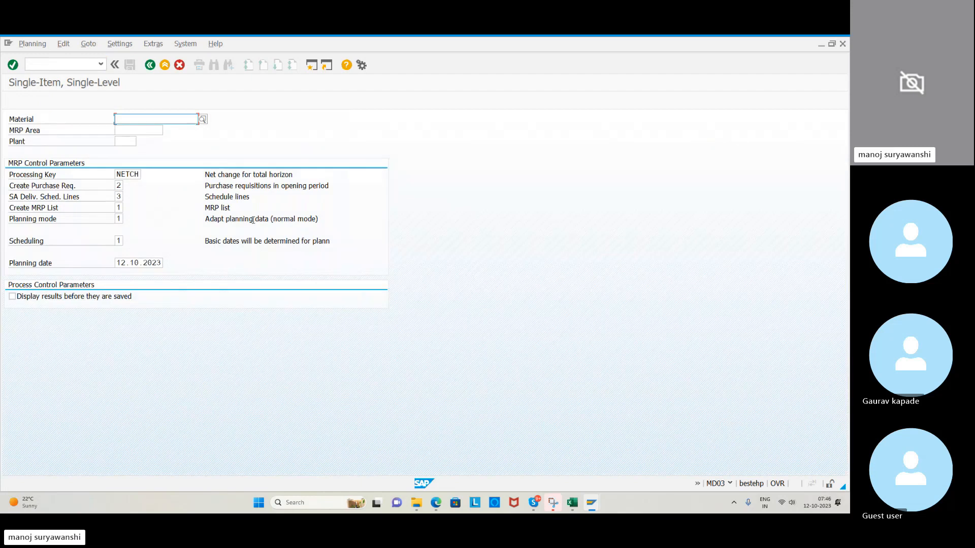
pyautogui.moveTo(766, 459); pyautogui.dragTo(756, 391)
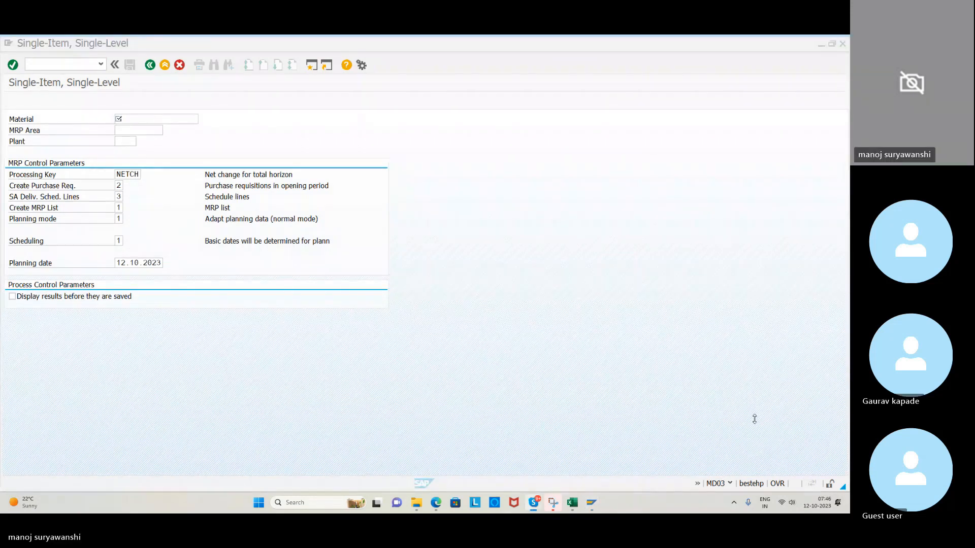
pyautogui.click(131, 175)
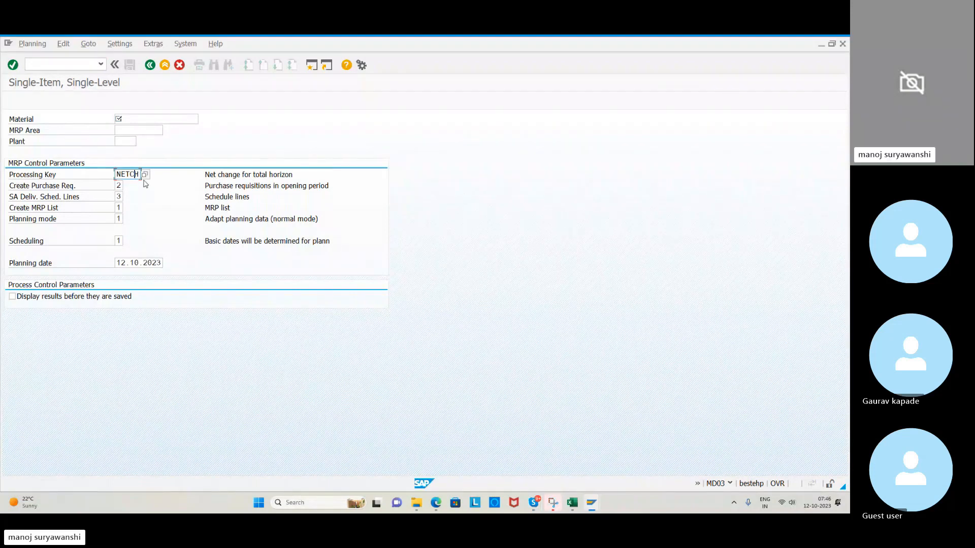
pyautogui.moveTo(140, 175); pyautogui.dragTo(117, 175)
pyautogui.click(116, 175)
pyautogui.click(150, 64)
pyautogui.write('md03')
pyautogui.press('Return')
# - Enter material 45000026 and plant PA11, and enable displaying results before they are saved
pyautogui.write('4')
pyautogui.click(174, 113)
pyautogui.click(142, 129)
pyautogui.write('P')
pyautogui.click(145, 138)
pyautogui.click(85, 308)
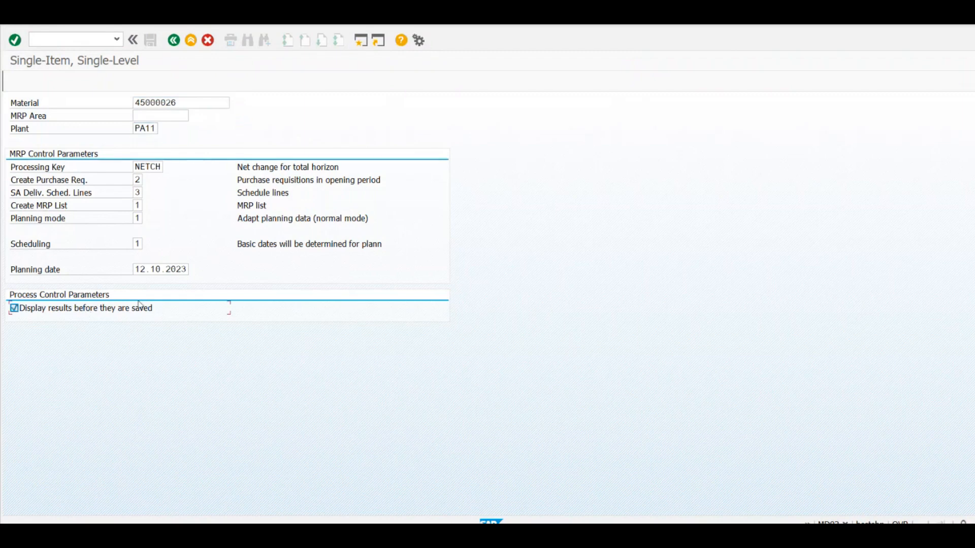
# - Examine the possible processing keys NETCH, NETPL and NEUPL, then close the list without changing the key
pyautogui.click(157, 167)
pyautogui.click(169, 167)
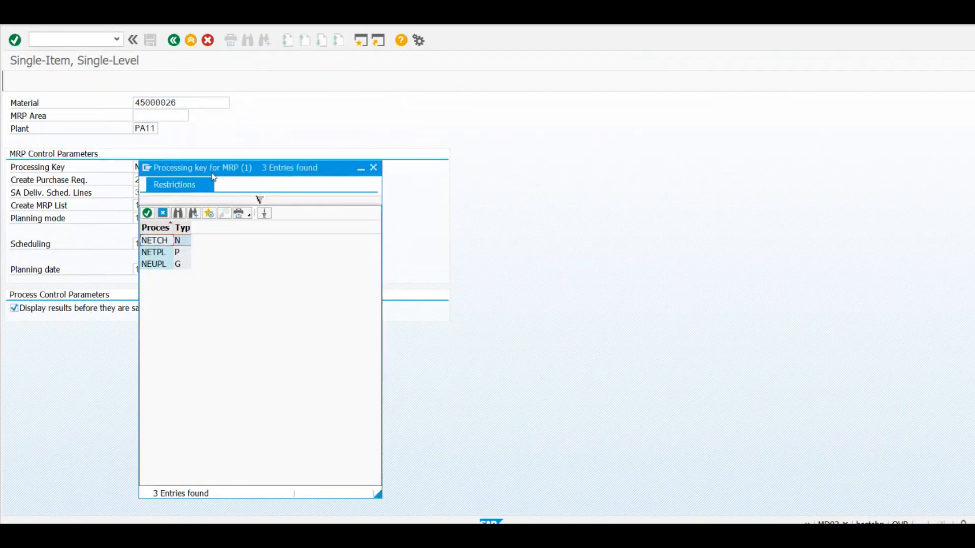
pyautogui.moveTo(216, 173); pyautogui.dragTo(340, 212)
pyautogui.click(277, 282)
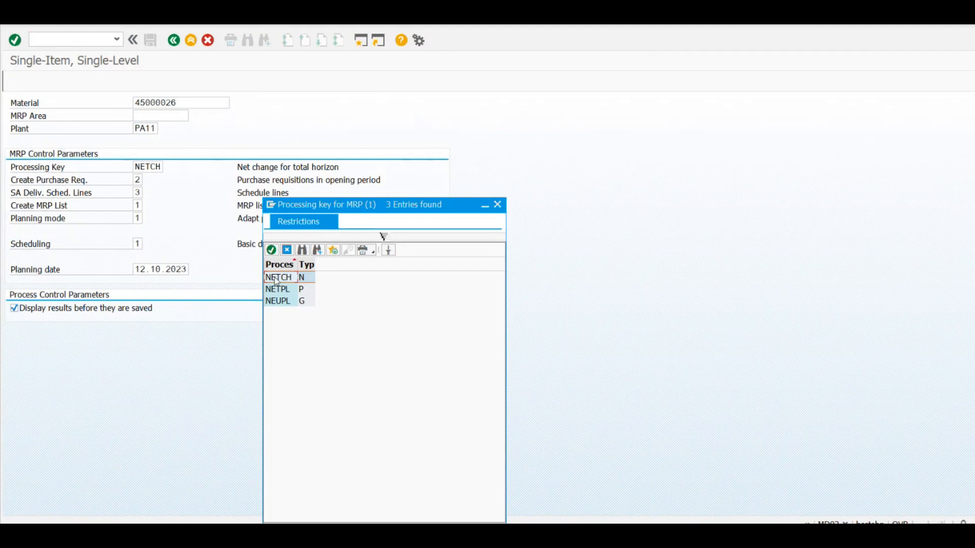
pyautogui.click(856, 452)
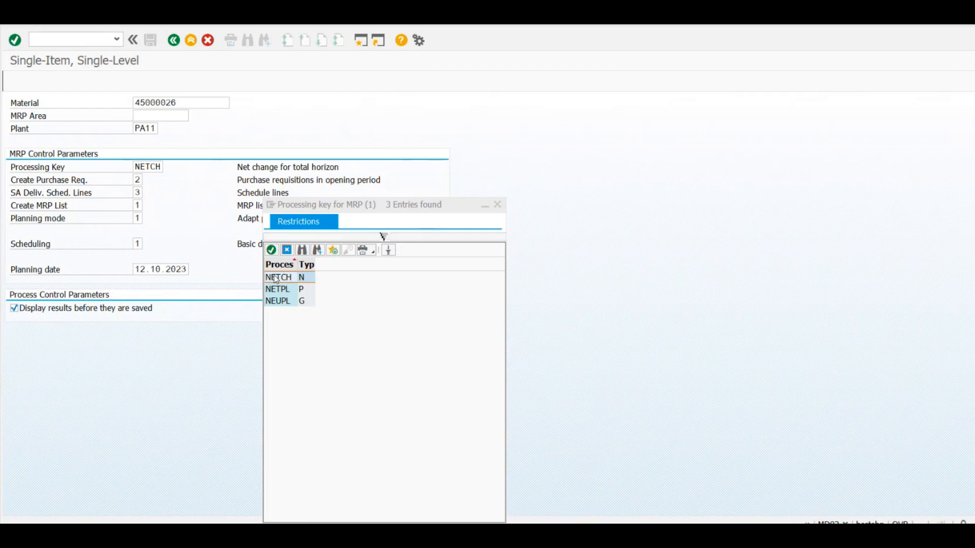
pyautogui.click(294, 295)
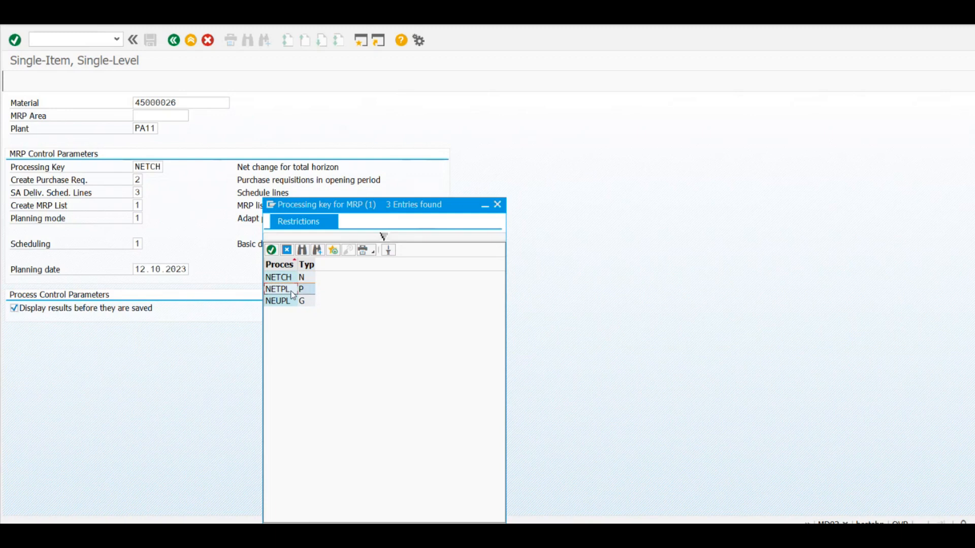
pyautogui.click(293, 302)
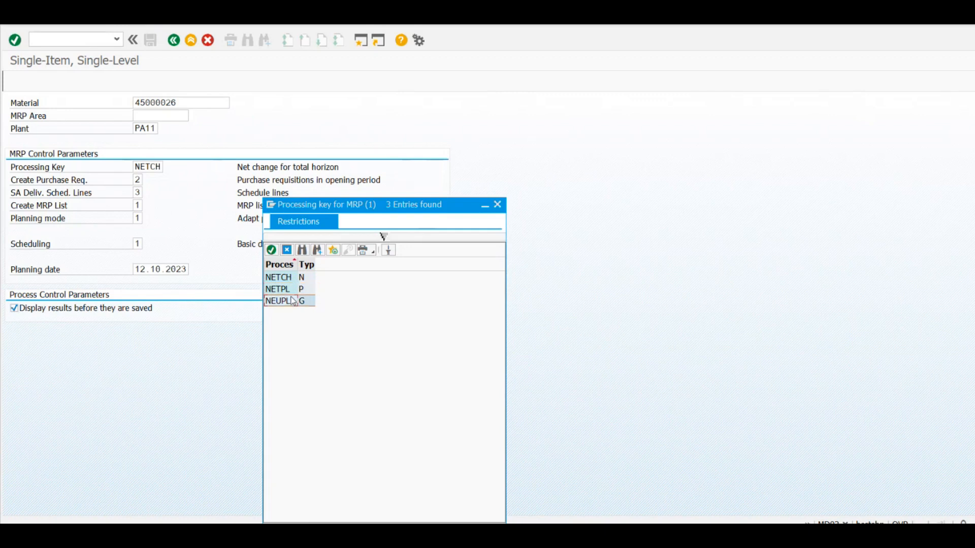
pyautogui.click(294, 278)
pyautogui.click(497, 205)
# - Display the planning file entries for plant PA11 with transaction MD21 in a new session
pyautogui.click(367, 40)
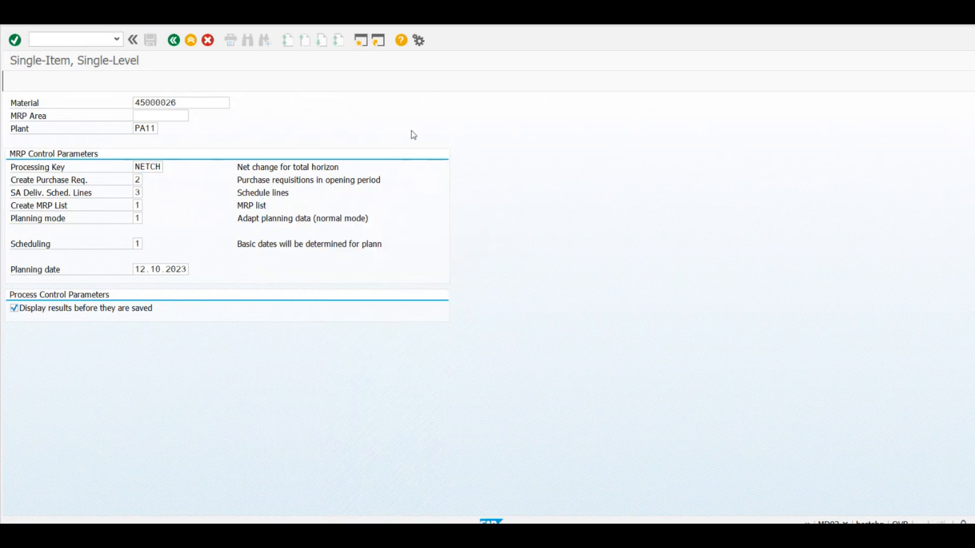
pyautogui.write('md21')
pyautogui.press('Return')
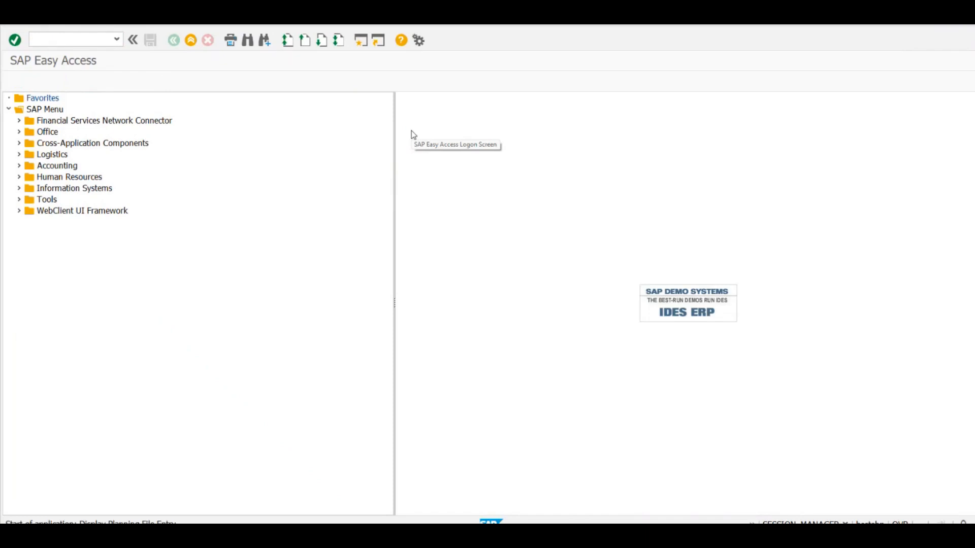
pyautogui.click(191, 128)
pyautogui.click(192, 140)
pyautogui.click(16, 81)
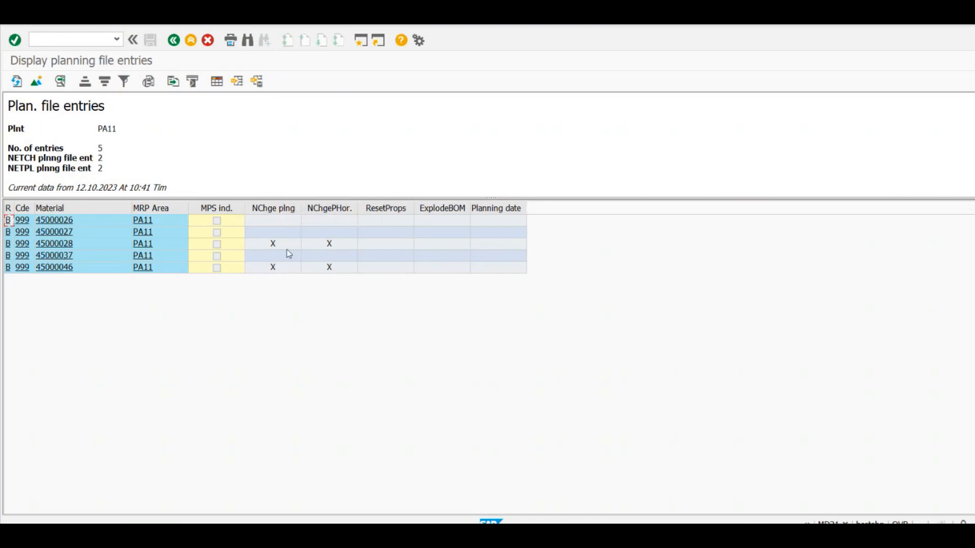
# - Examine the net change and net change planning horizon indicators of materials 45000028 and 45000046
pyautogui.click(280, 210)
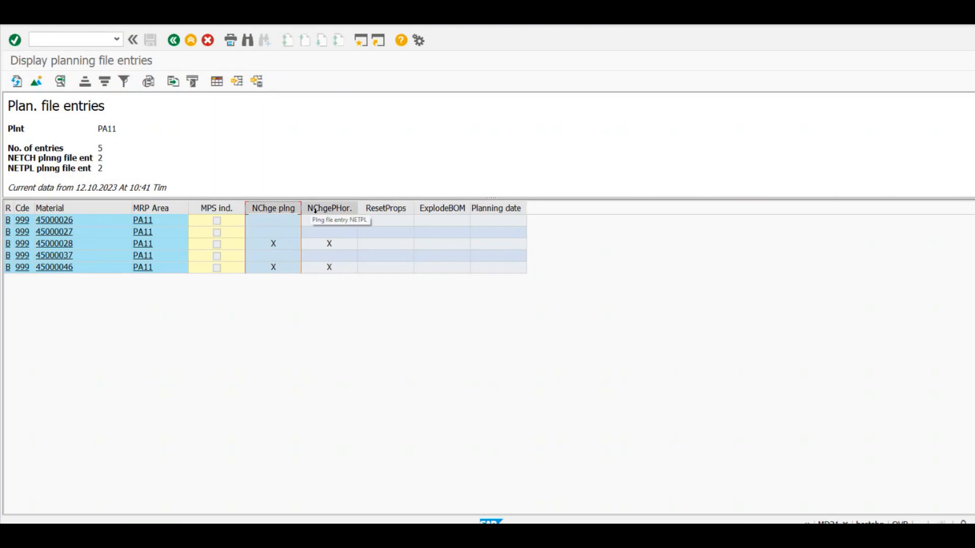
pyautogui.click(326, 212)
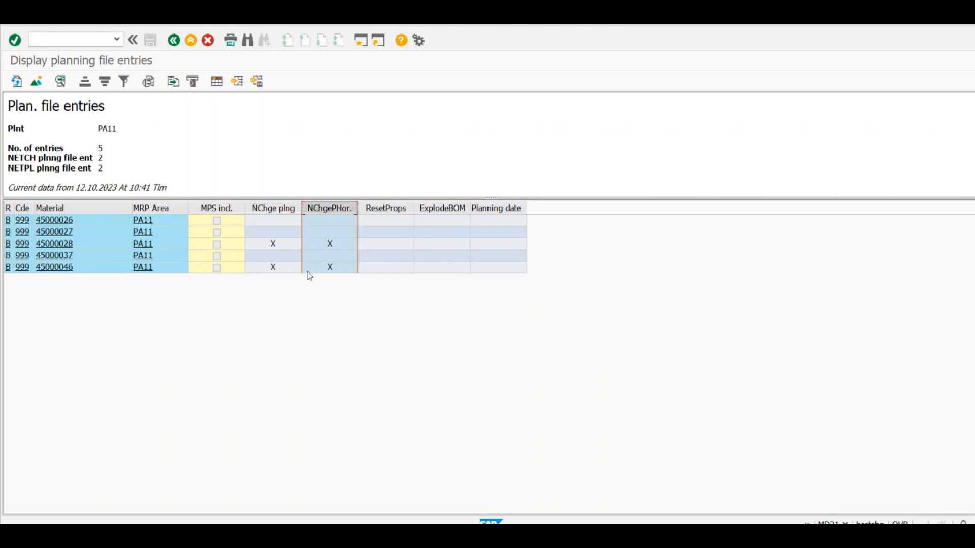
pyautogui.click(370, 246)
pyautogui.click(381, 268)
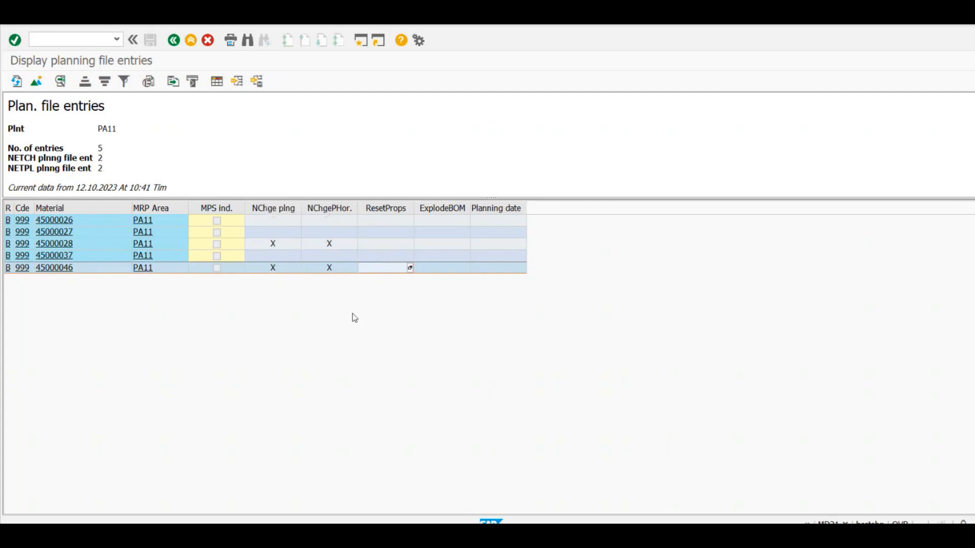
# - Return to the single-item planning session, leave MD03 and start the MRP run transaction MD01
pyautogui.hotkey('alt', 'Tab')
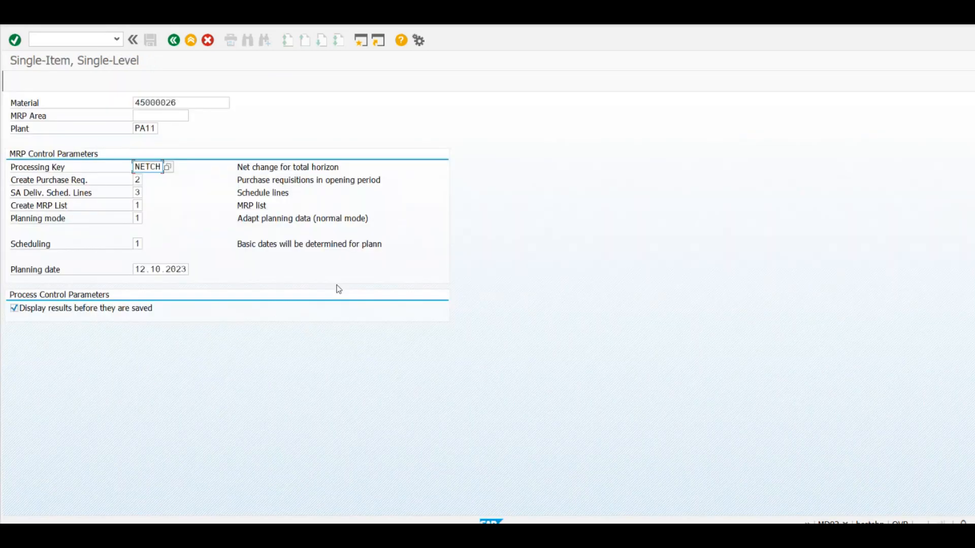
pyautogui.click(174, 40)
pyautogui.click(103, 43)
pyautogui.write('md01')
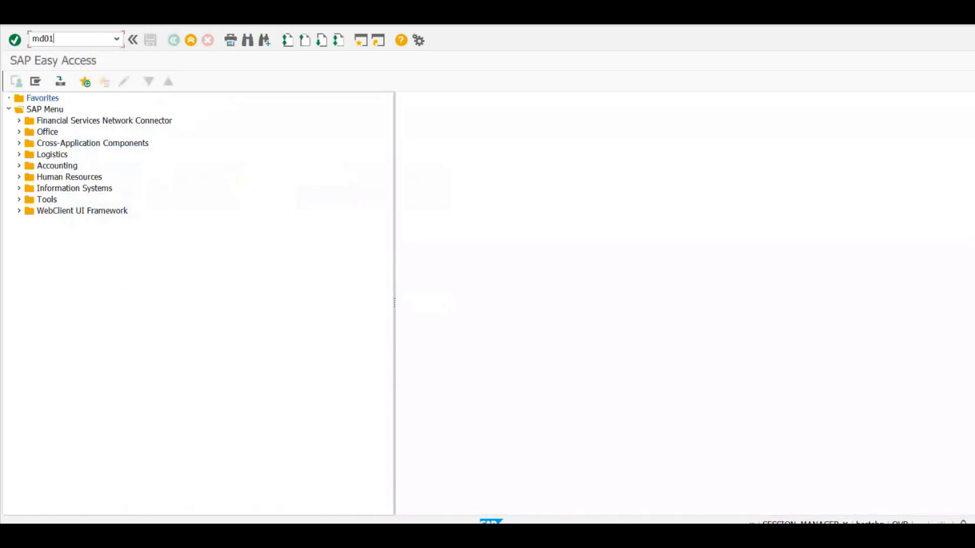
pyautogui.press('Return')
# - Check the MRP run's plant and processing key, then switch back to the planning file entries to compare
pyautogui.moveTo(144, 116); pyautogui.dragTo(163, 116)
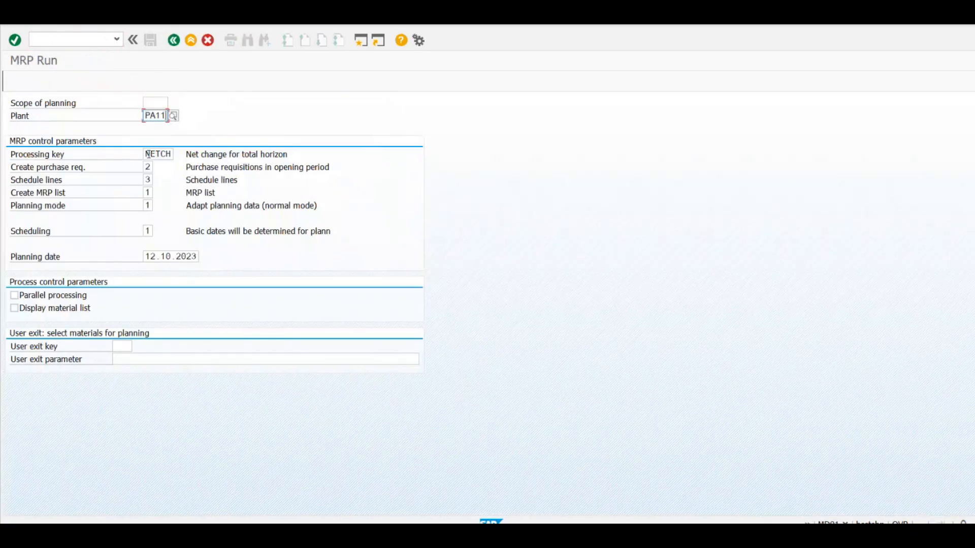
pyautogui.moveTo(144, 153); pyautogui.dragTo(177, 154)
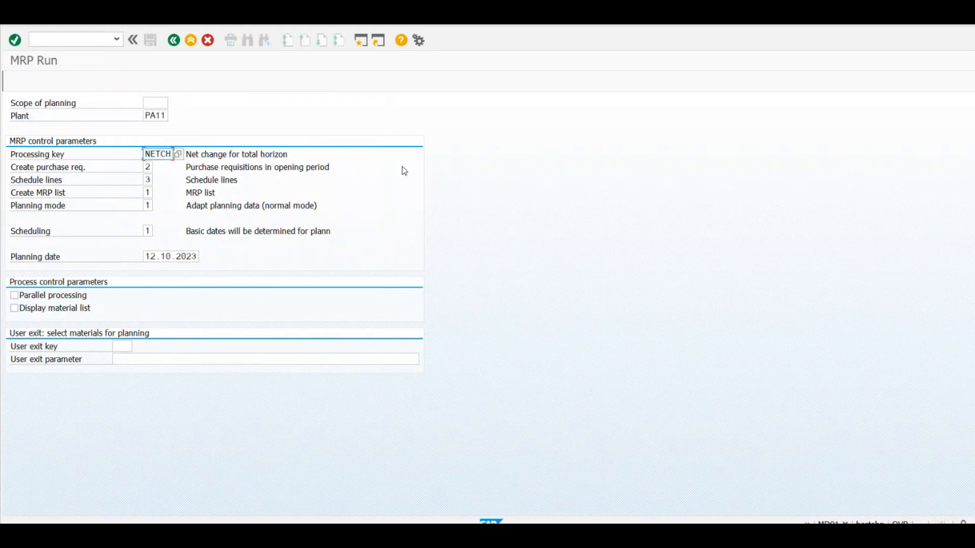
pyautogui.hotkey('alt', 'Tab')
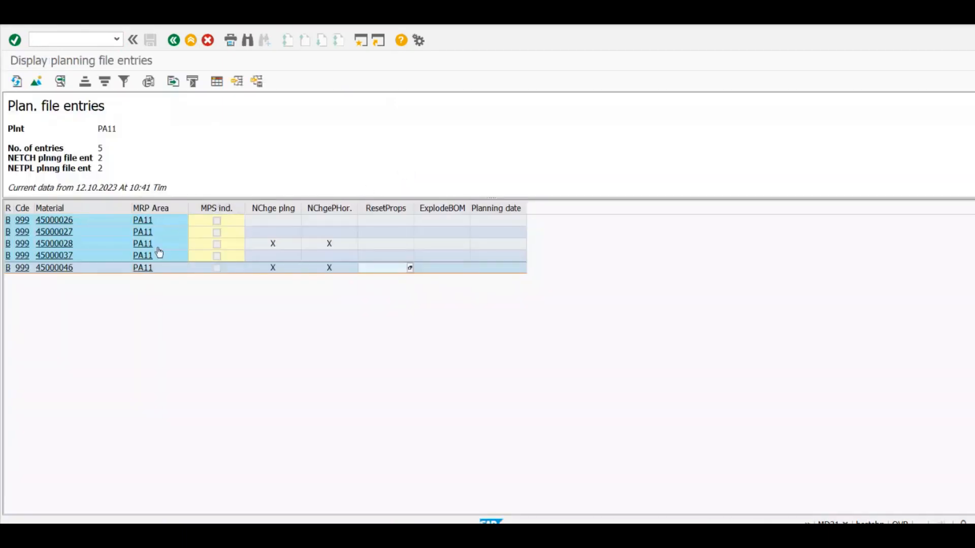
# - Recheck the net change planning horizon indicators of materials 45000028 and 45000046 in the planning file entries
pyautogui.click(315, 246)
pyautogui.click(304, 270)
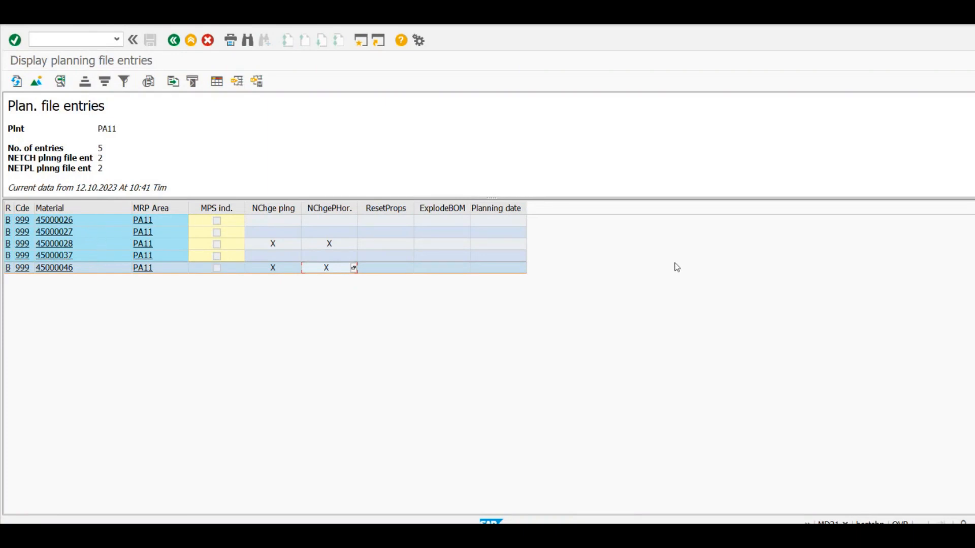
pyautogui.click(403, 139)
pyautogui.press('F3')
# - Turn on parallel processing and the material list display for the MRP run of plant PA11
pyautogui.click(41, 296)
pyautogui.click(30, 308)
pyautogui.click(354, 245)
pyautogui.click(355, 269)
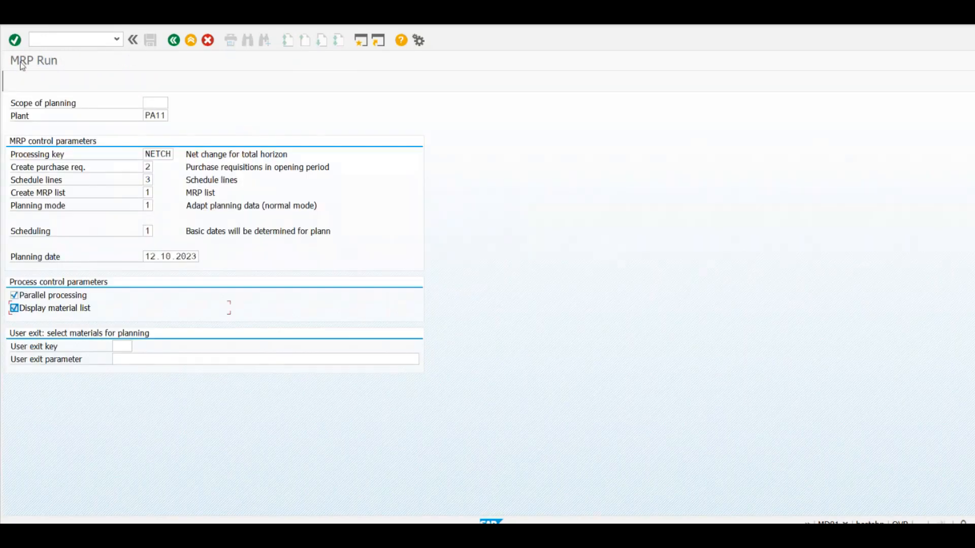
# - Set the planning mode to 3, Delete and recreate planning data, and execute the NETCH planning run for plant PA11
pyautogui.press('Return')
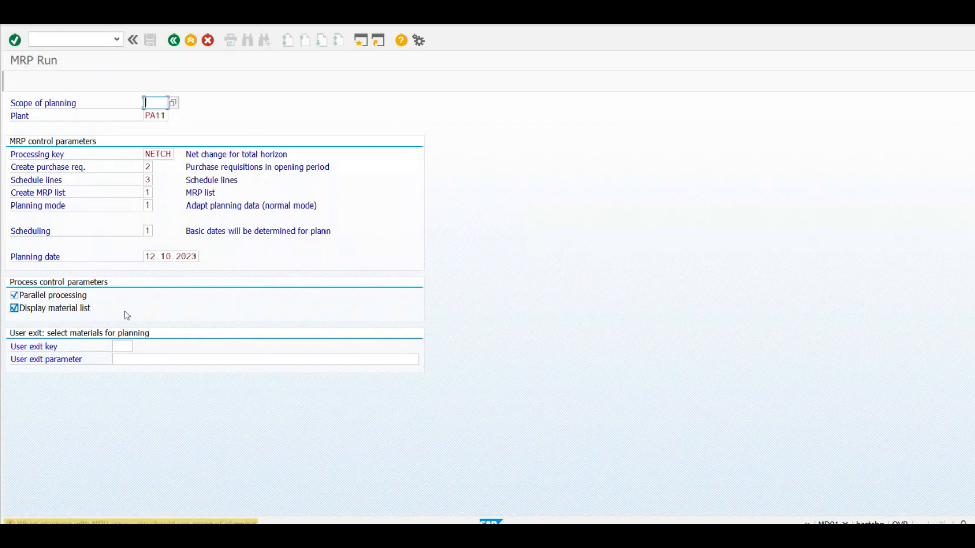
pyautogui.click(148, 207)
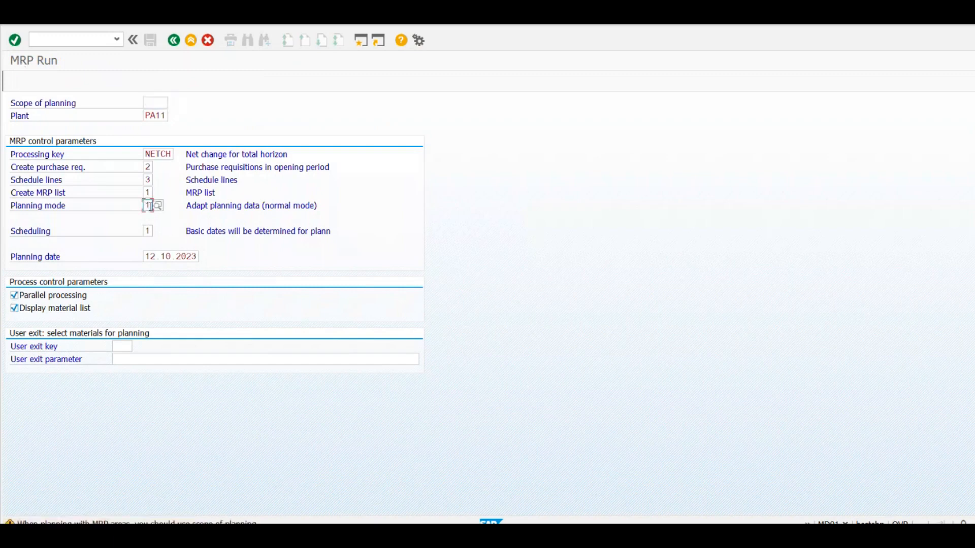
pyautogui.click(155, 206)
pyautogui.doubleClick(32, 170)
pyautogui.press('Return')
pyautogui.press('Return')
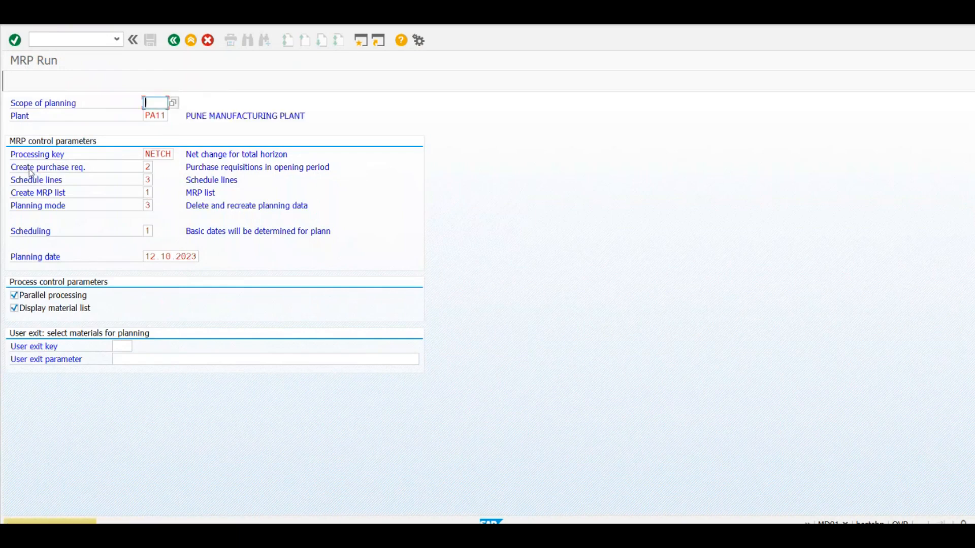
pyautogui.press('Return')
pyautogui.click(341, 340)
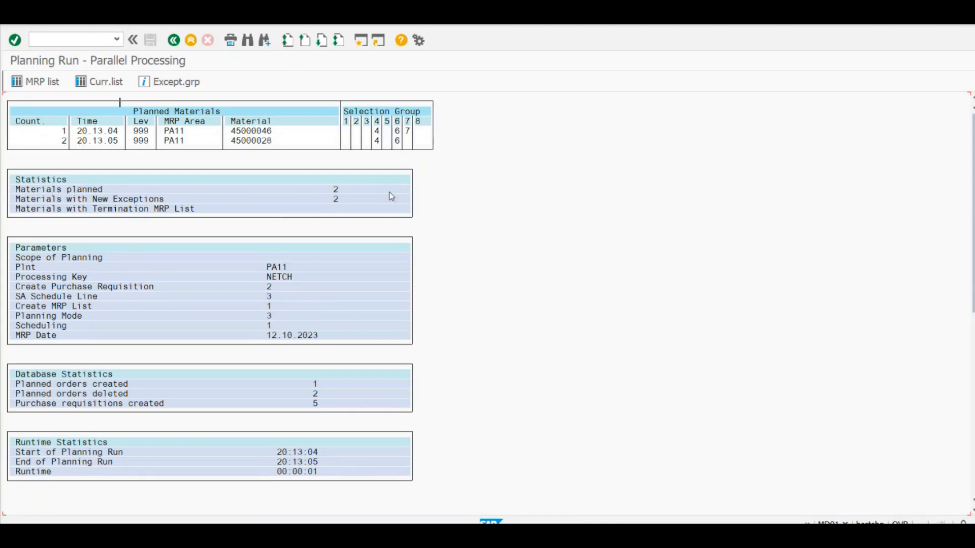
# - Examine the number of materials planned and the planned materials listed in the planning run results
pyautogui.click(335, 191)
pyautogui.click(260, 132)
pyautogui.click(275, 142)
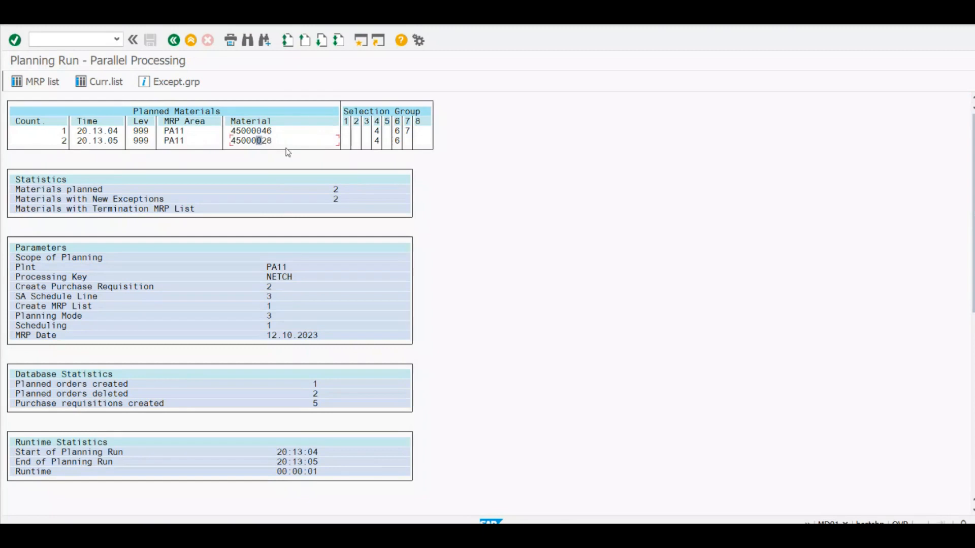
# - Switch back to the planning file entries of plant PA11 and refresh the list
pyautogui.hotkey('alt', 'Tab')
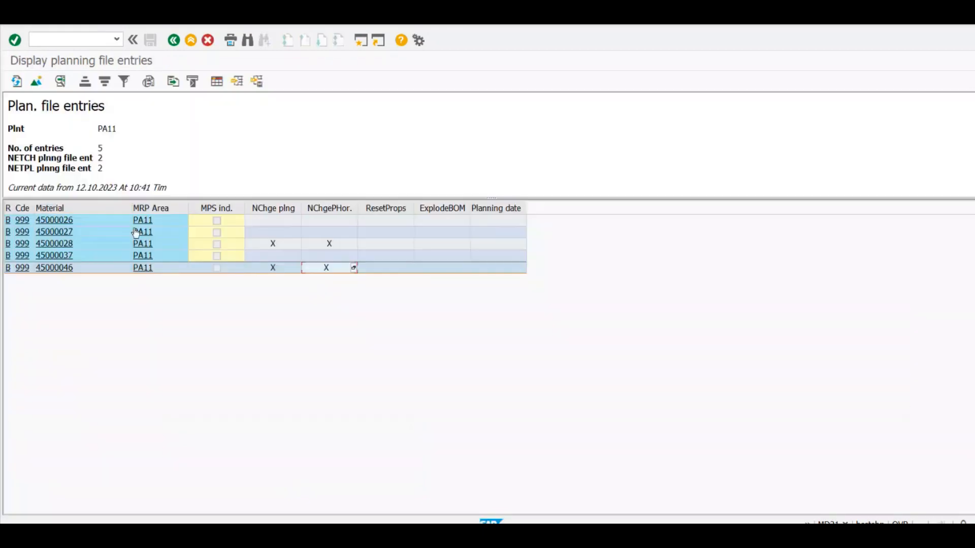
pyautogui.click(214, 268)
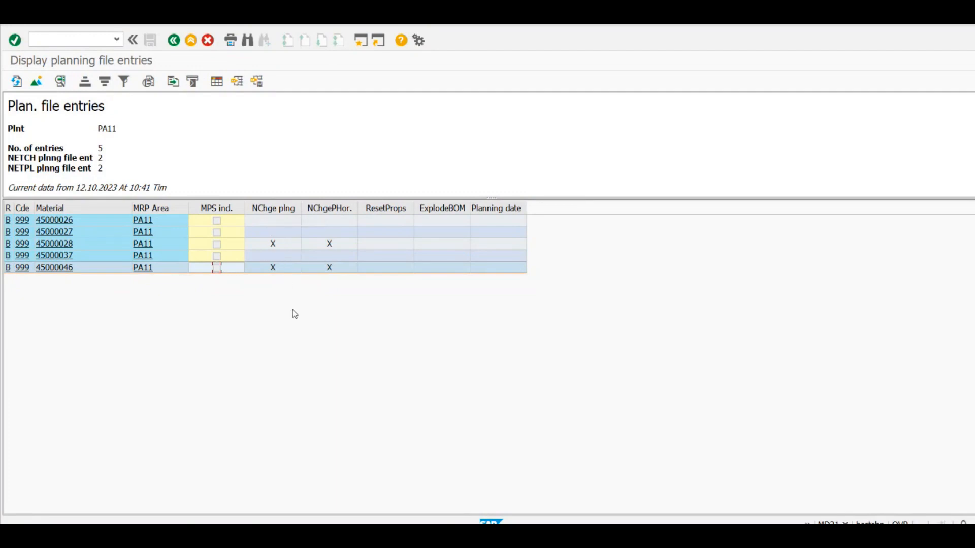
pyautogui.click(16, 83)
pyautogui.click(275, 245)
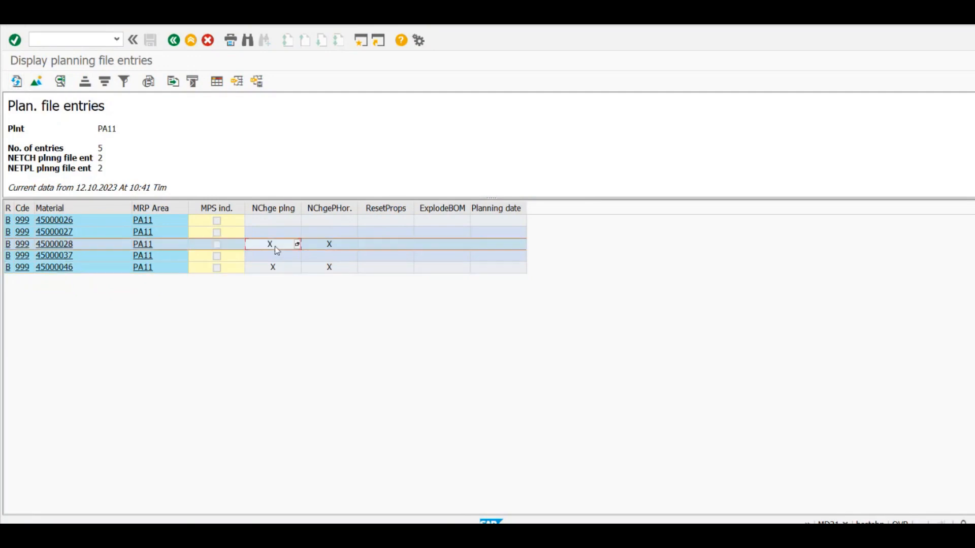
pyautogui.click(16, 82)
pyautogui.click(324, 246)
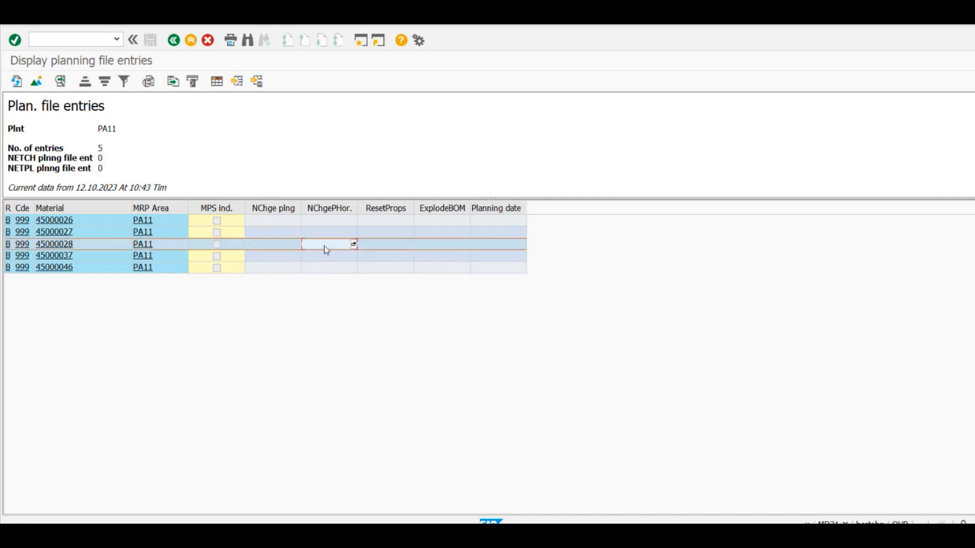
# - Examine the net change planning, horizon and MPS indicators of materials 45000028 and 45000046 after the refresh
pyautogui.click(272, 268)
pyautogui.click(314, 269)
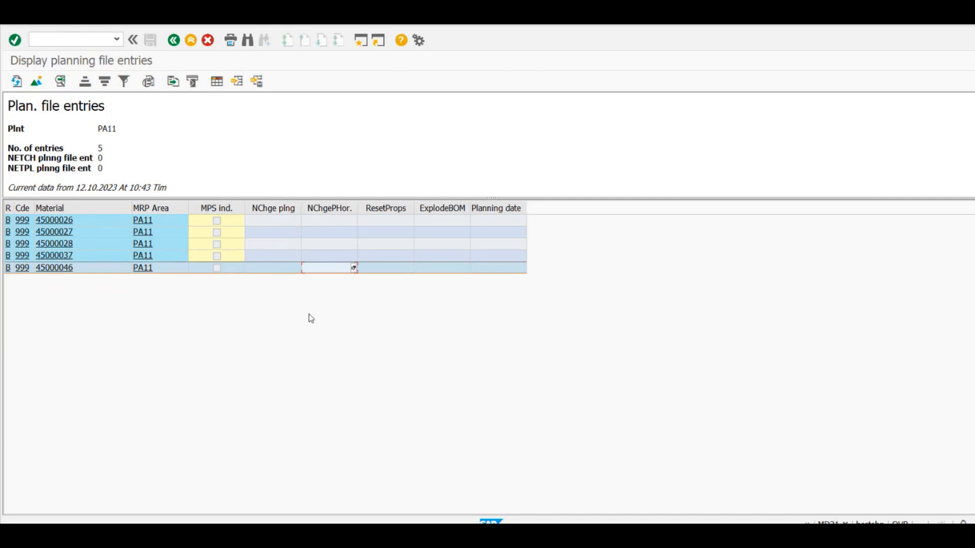
pyautogui.click(282, 245)
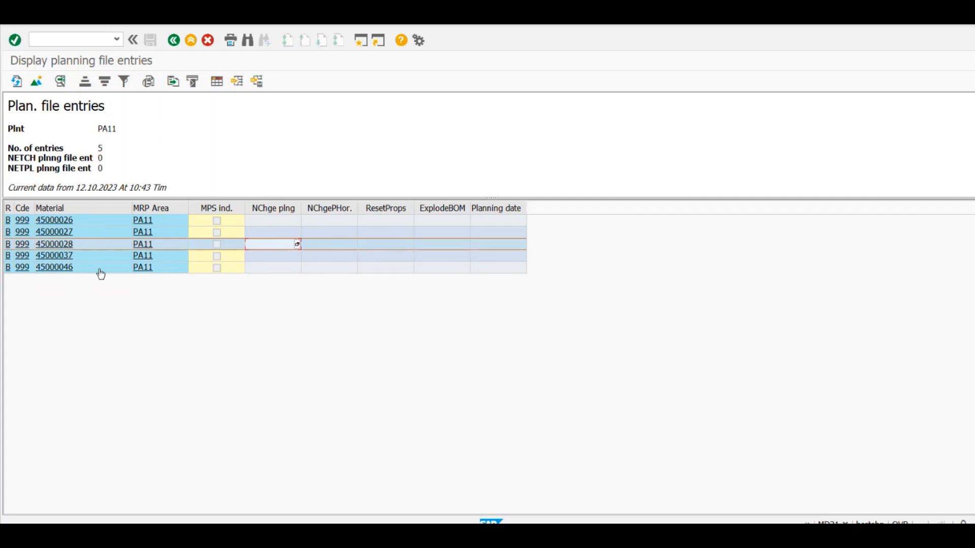
pyautogui.click(215, 269)
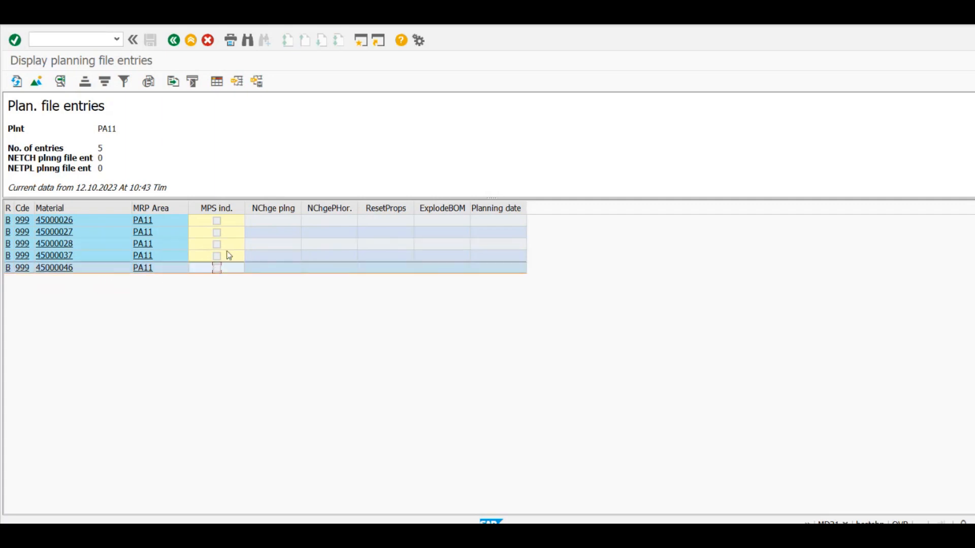
pyautogui.click(227, 248)
pyautogui.click(233, 270)
pyautogui.click(266, 247)
pyautogui.click(266, 266)
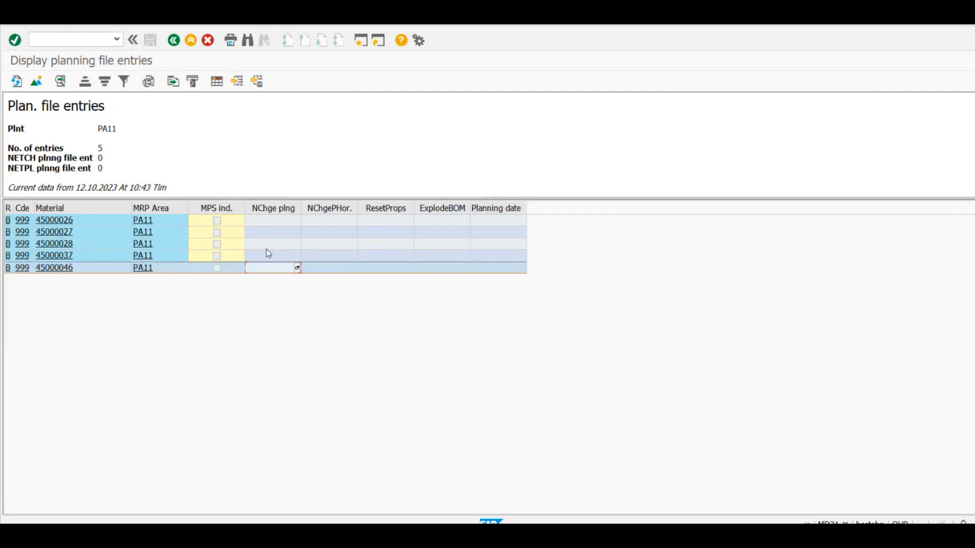
pyautogui.click(266, 246)
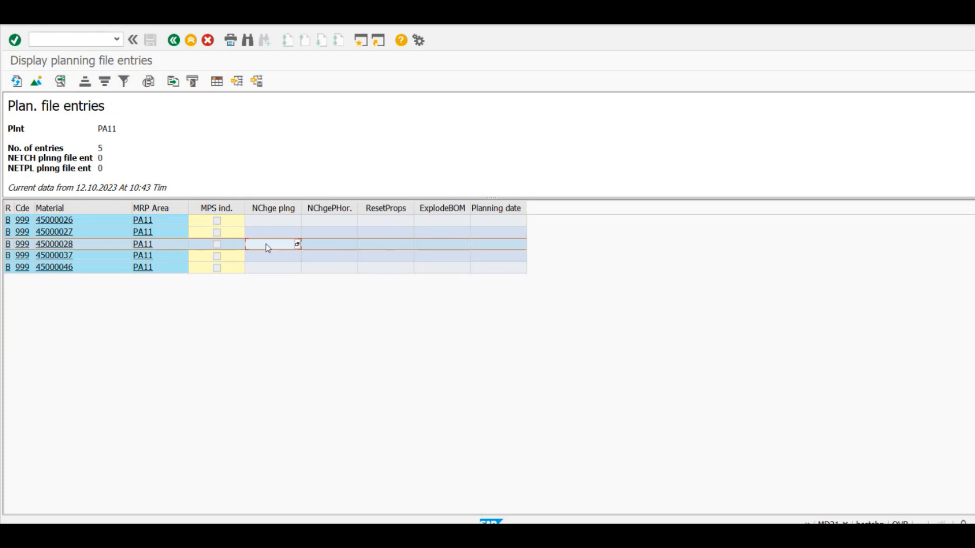
# - Compare the net change planning and net change planning horizon columns, checking the entry of material 45000028
pyautogui.click(297, 209)
pyautogui.click(316, 212)
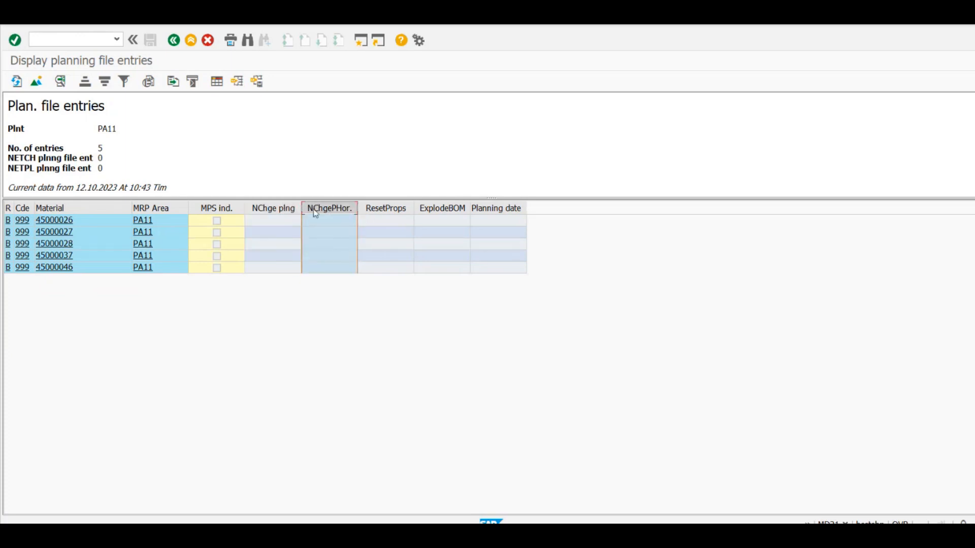
pyautogui.click(274, 208)
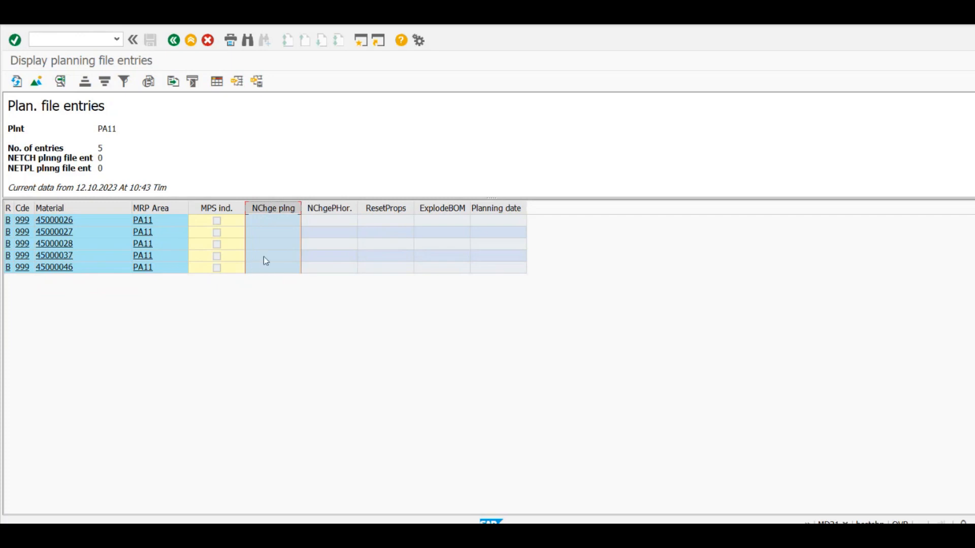
pyautogui.click(273, 247)
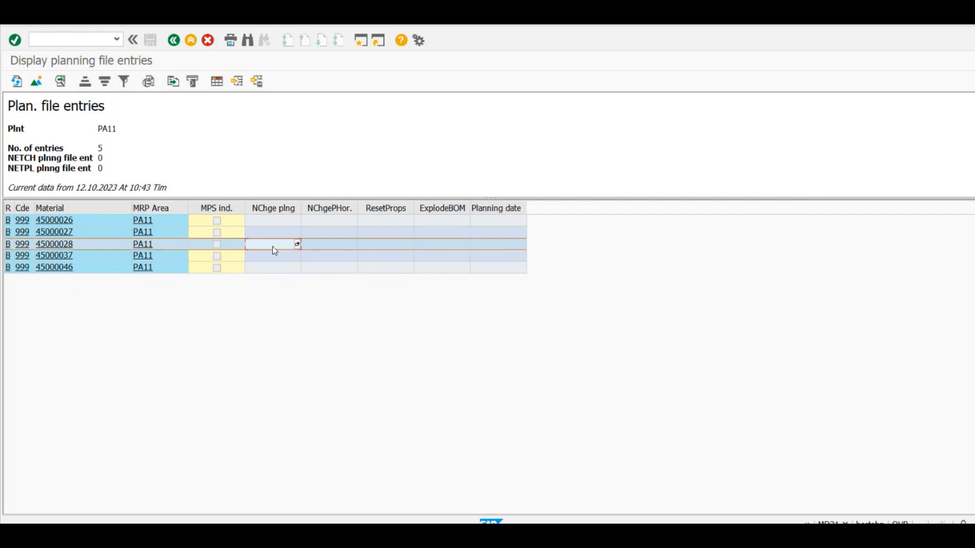
pyautogui.click(274, 213)
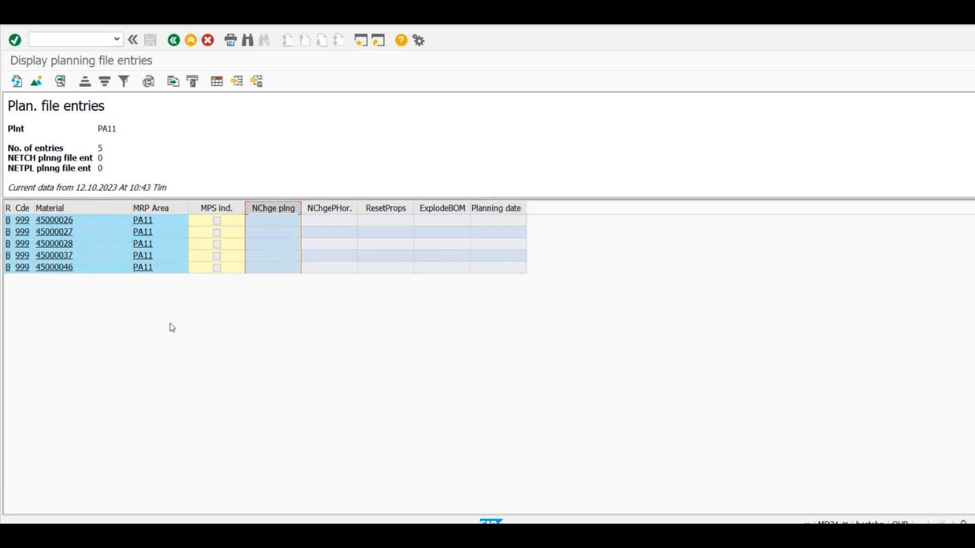
pyautogui.click(267, 243)
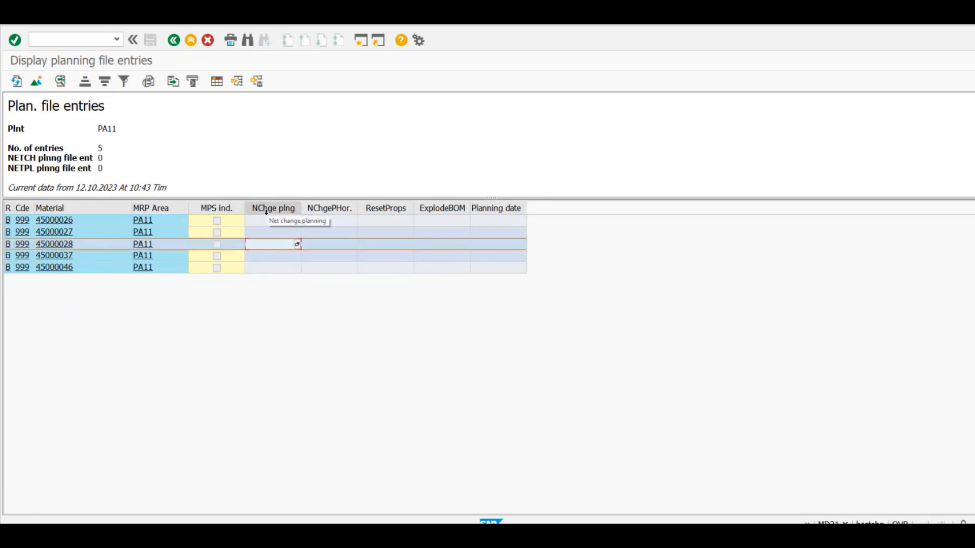
pyautogui.click(266, 209)
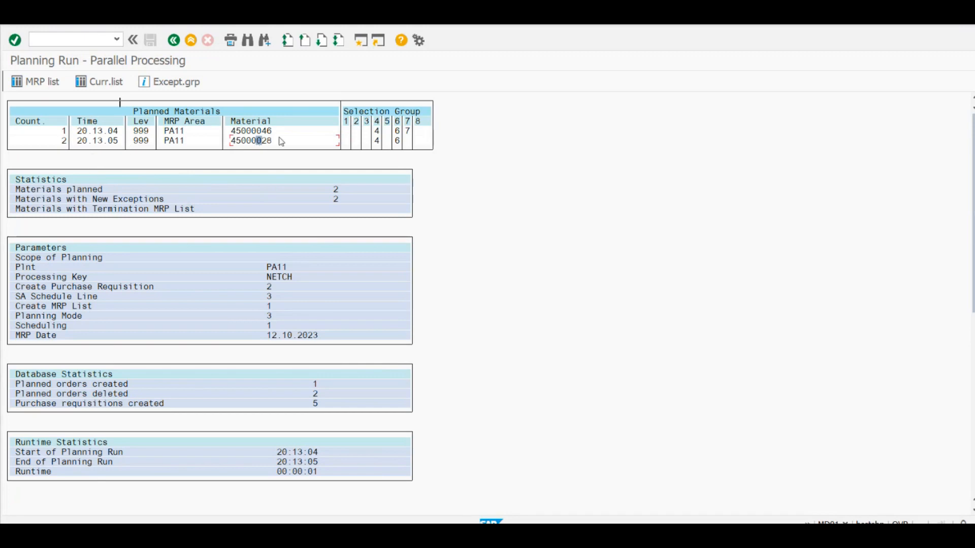
# - Leave the planning run results, restart transaction MD01, and turn on parallel processing and the material list display
pyautogui.click(174, 41)
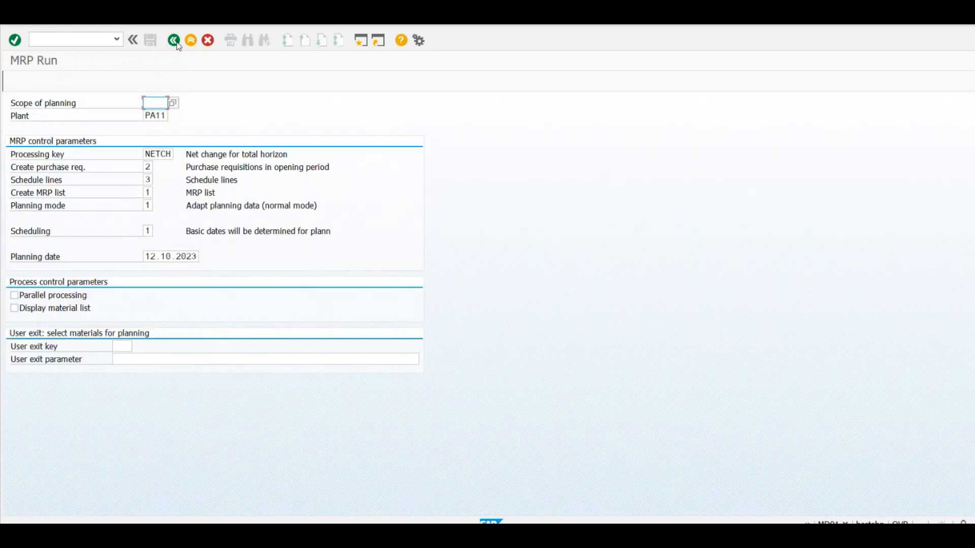
pyautogui.click(176, 44)
pyautogui.write('md01')
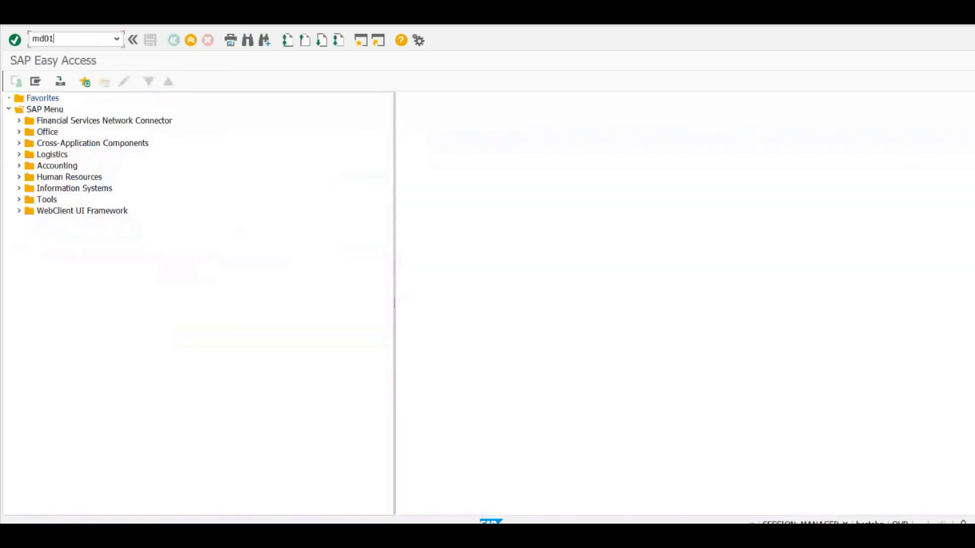
pyautogui.press('Return')
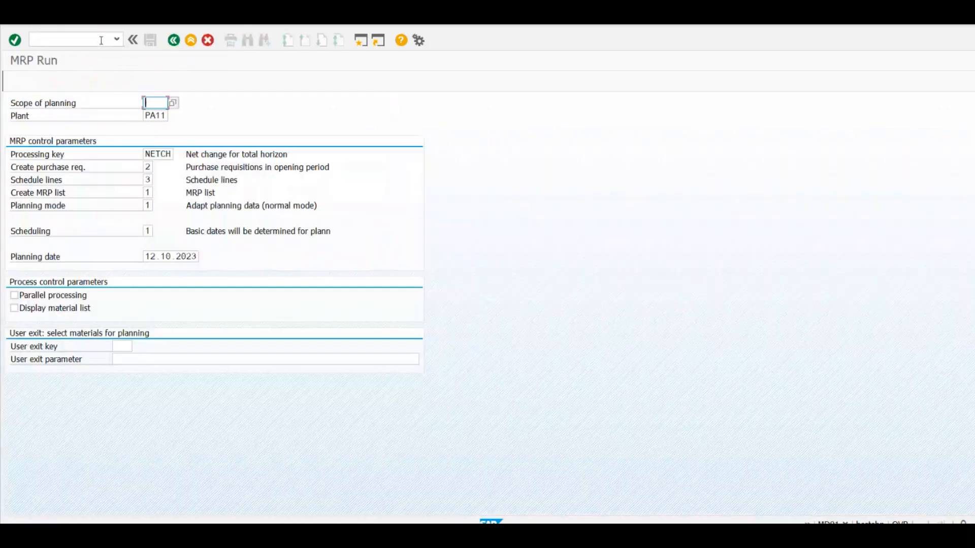
pyautogui.click(14, 295)
pyautogui.click(29, 308)
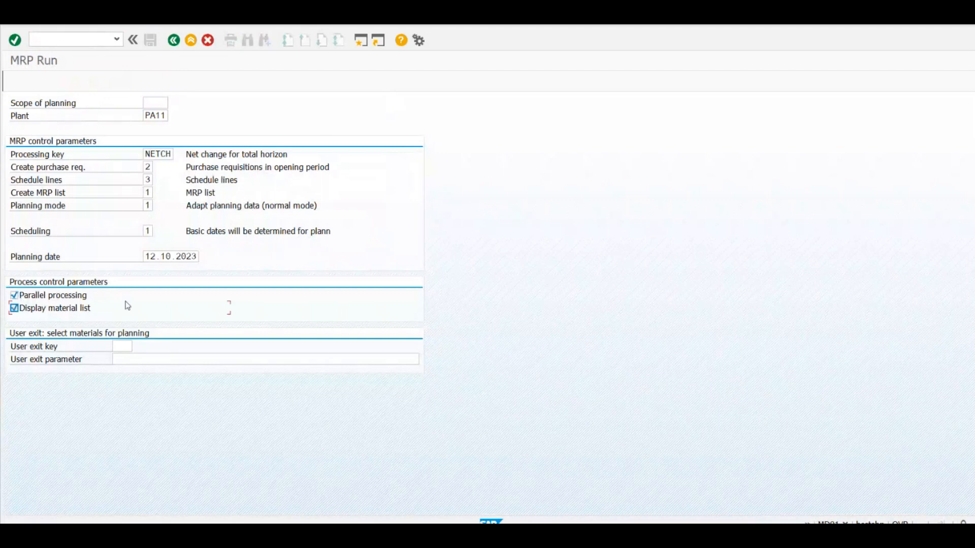
# - Set the planning mode of the new MRP run to 3, Delete and recreate planning data
pyautogui.press('Return')
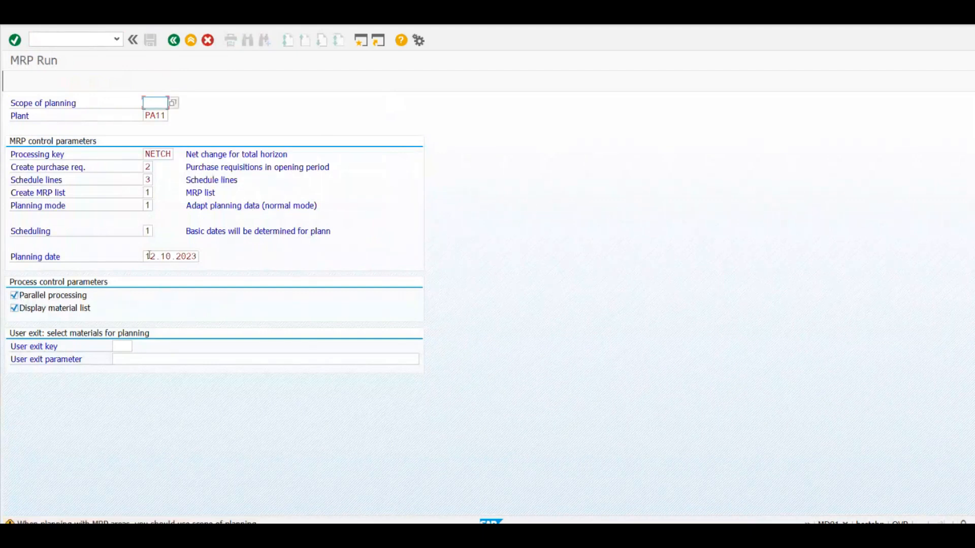
pyautogui.click(150, 205)
pyautogui.click(158, 205)
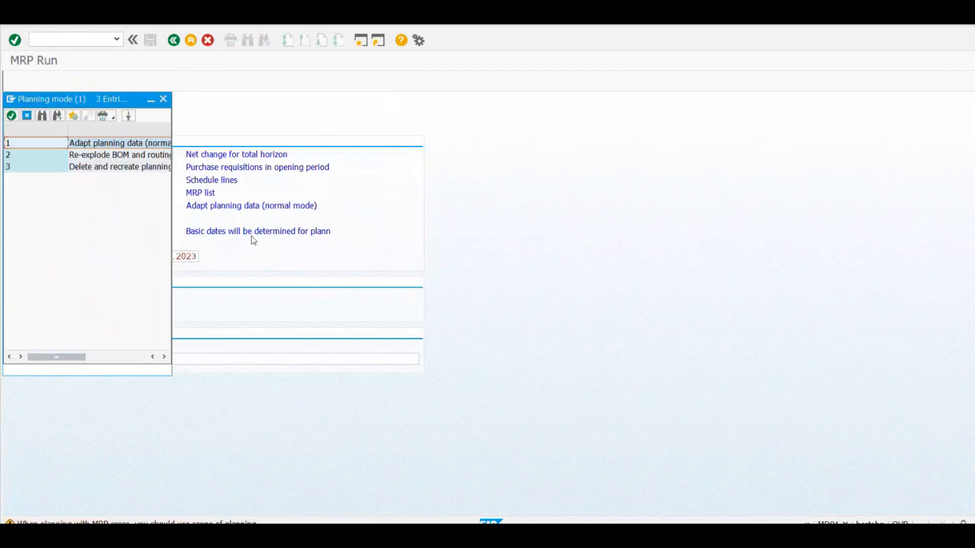
pyautogui.doubleClick(21, 167)
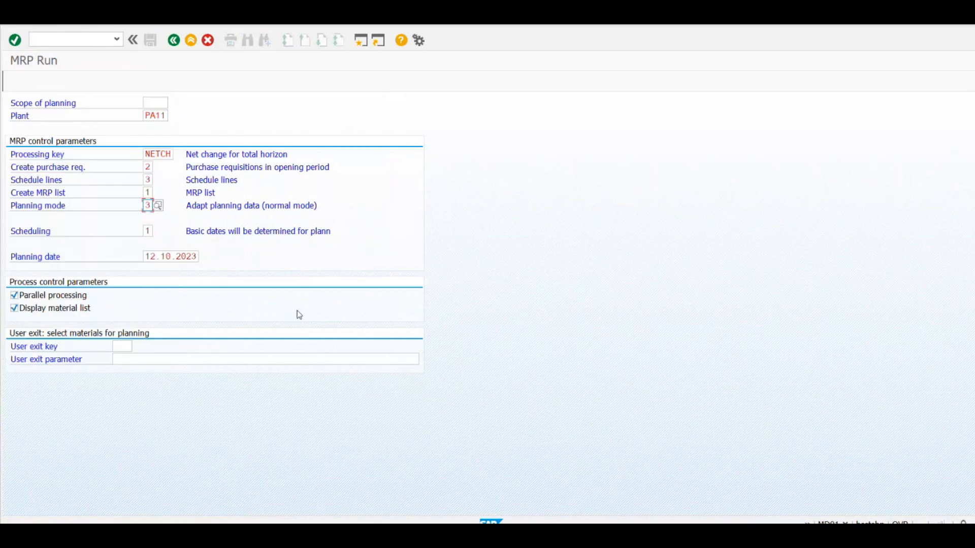
pyautogui.press('Return')
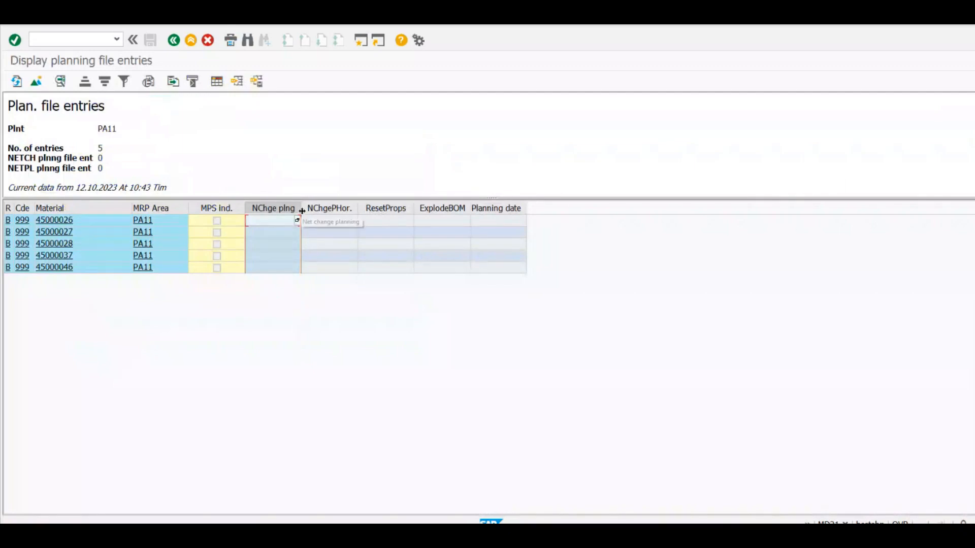
# - Review the net change indicators in the planning file entries of plant PA11 before starting the second run
pyautogui.moveTo(302, 210); pyautogui.dragTo(306, 211)
pyautogui.click(324, 245)
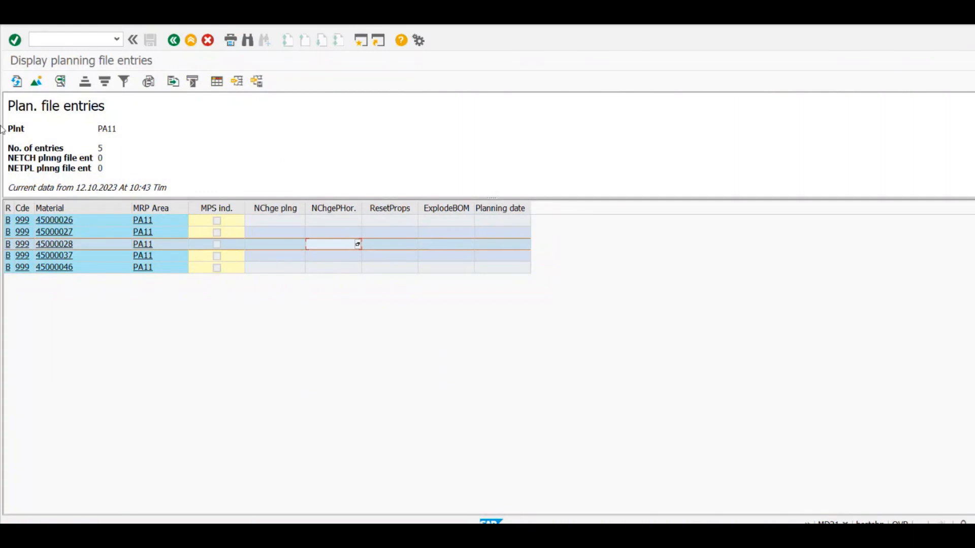
pyautogui.moveTo(60, 106); pyautogui.dragTo(118, 107)
pyautogui.click(149, 152)
pyautogui.click(299, 211)
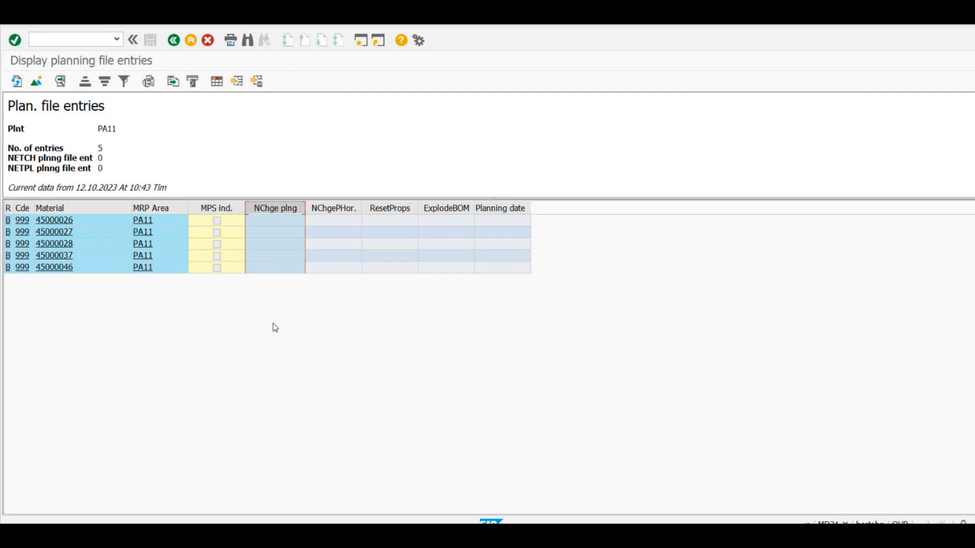
# - Return to the MRP run, execute the NETCH planning run for plant PA11 again and check its planned materials
pyautogui.hotkey('alt', 'Tab')
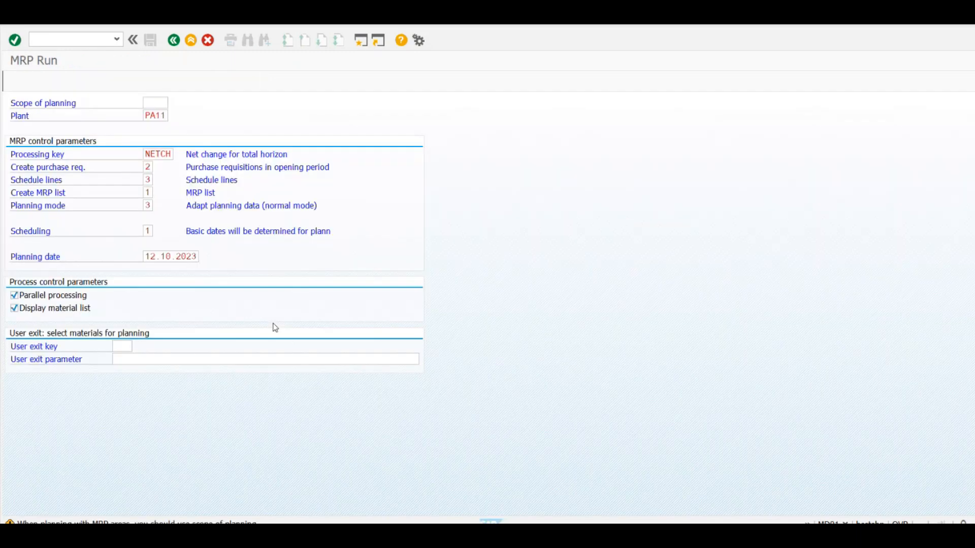
pyautogui.press('Return')
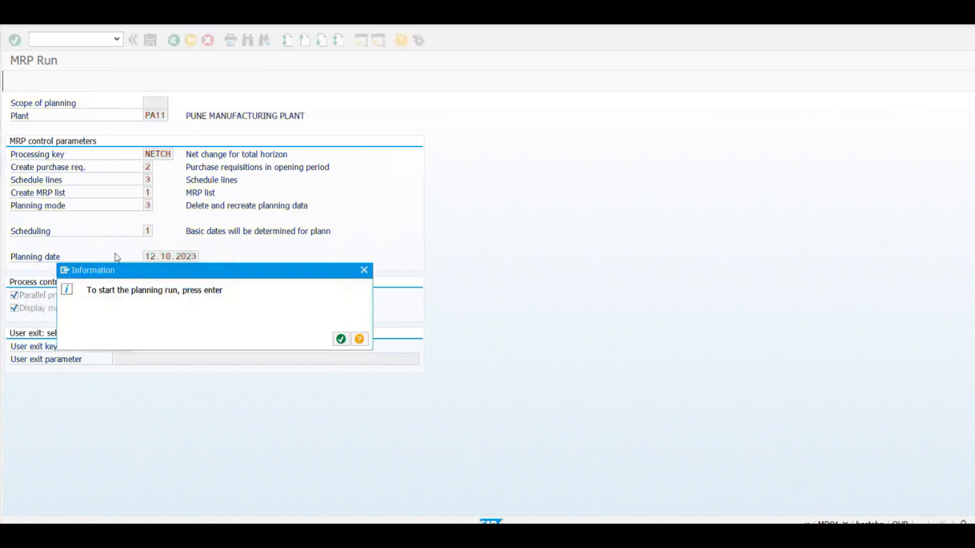
pyautogui.press('Return')
pyautogui.moveTo(16, 131); pyautogui.dragTo(135, 136)
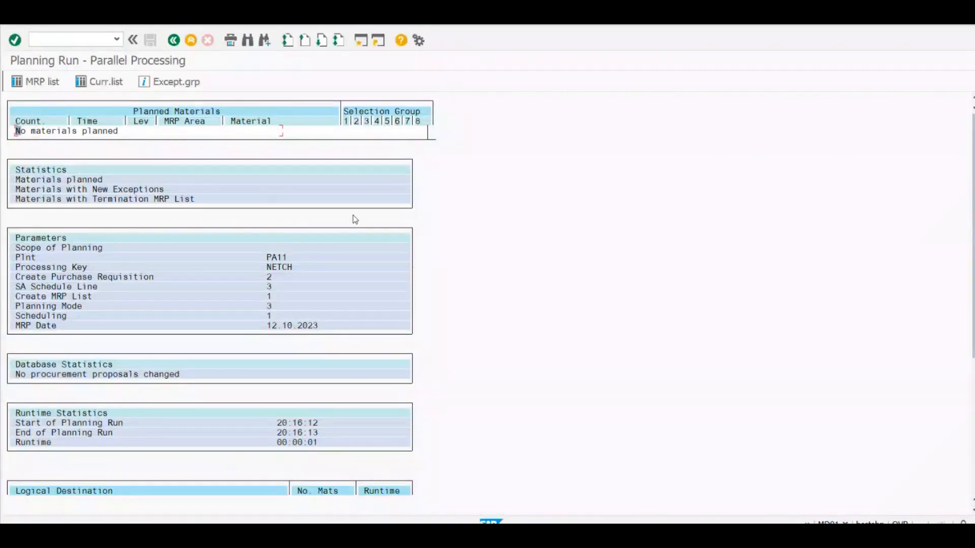
# - Leave the NETCH run results, and compare the MRP run's processing key with the net change column in the planning file entries
pyautogui.click(173, 40)
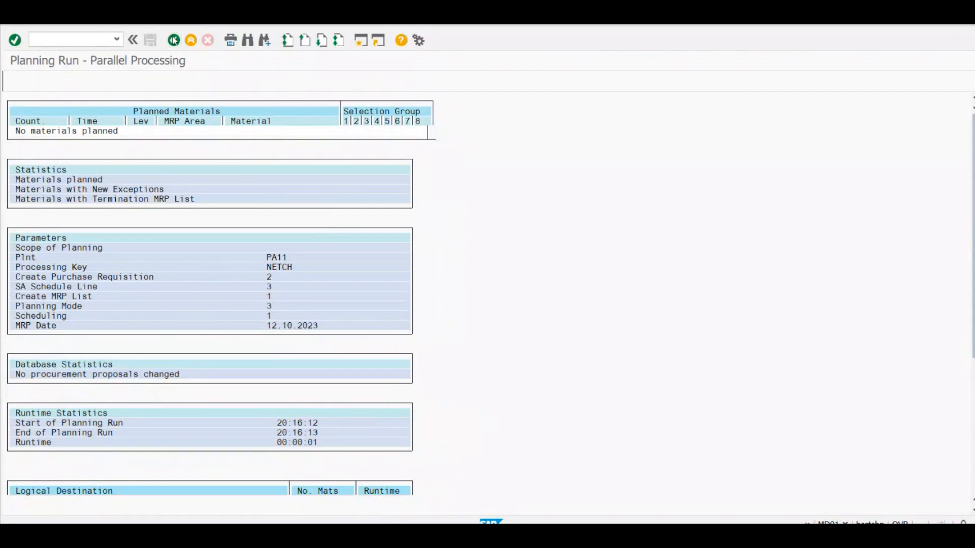
pyautogui.moveTo(171, 154); pyautogui.dragTo(143, 154)
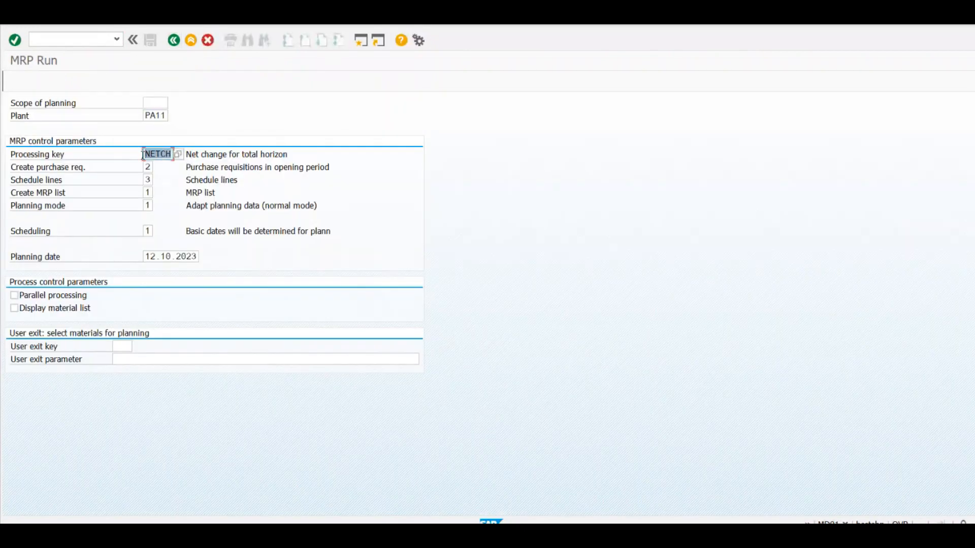
pyautogui.hotkey('alt', 'Tab')
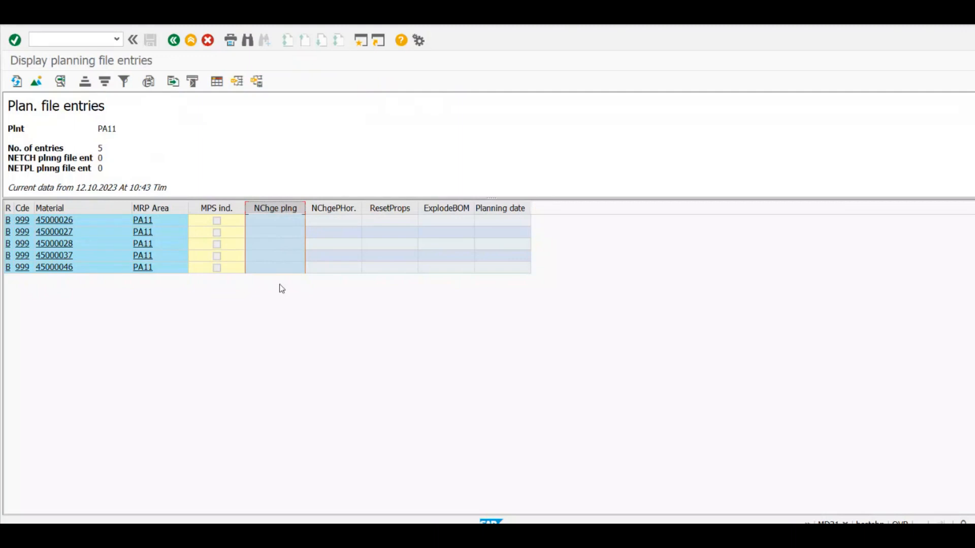
pyautogui.hotkey('alt', 'Tab')
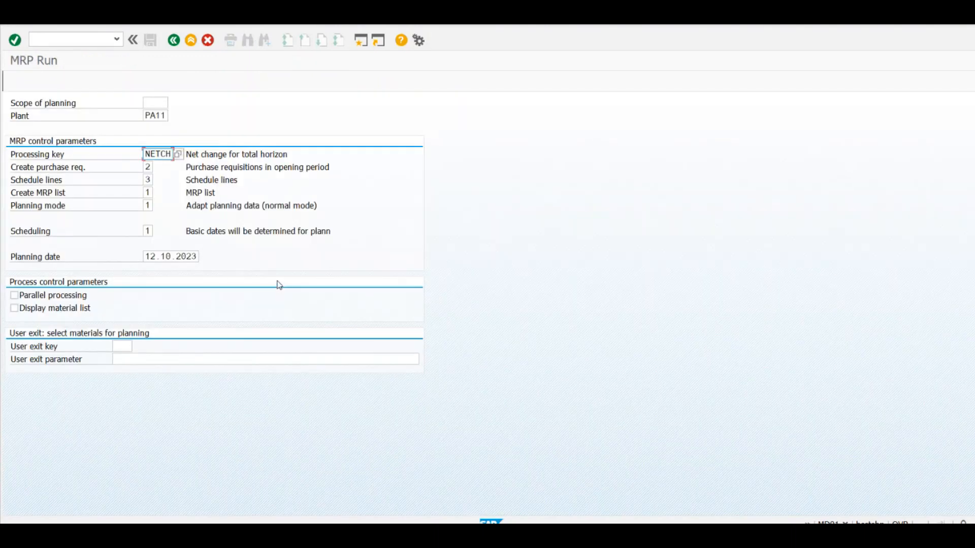
# - Set up a new MRP run with processing key NETPL, planning mode 3, parallel processing and the material list display
pyautogui.click(82, 296)
pyautogui.click(76, 308)
pyautogui.click(150, 231)
pyautogui.click(152, 206)
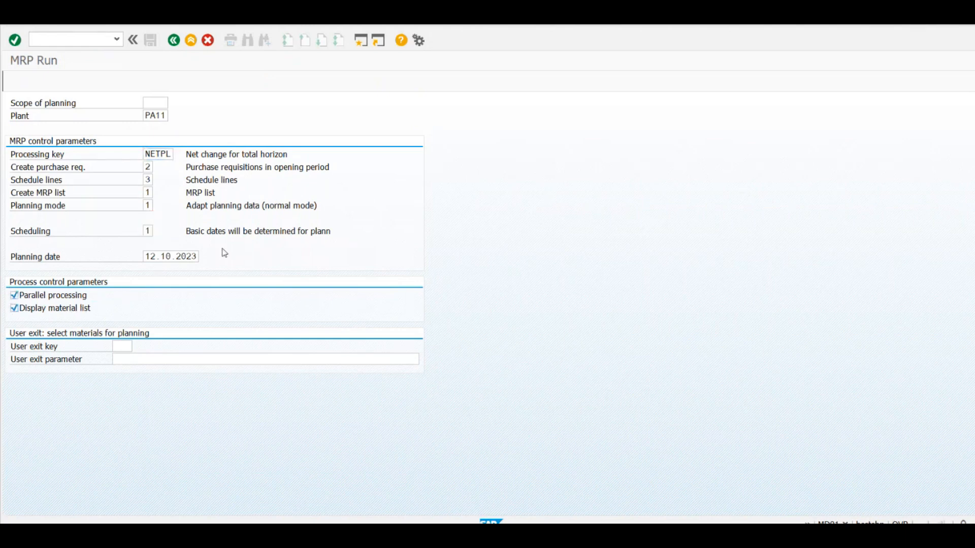
pyautogui.click(158, 206)
pyautogui.click(84, 171)
# - Check the planning horizon net change column in the planning file entries, and execute the NETPL planning run for plant PA11
pyautogui.press('Return')
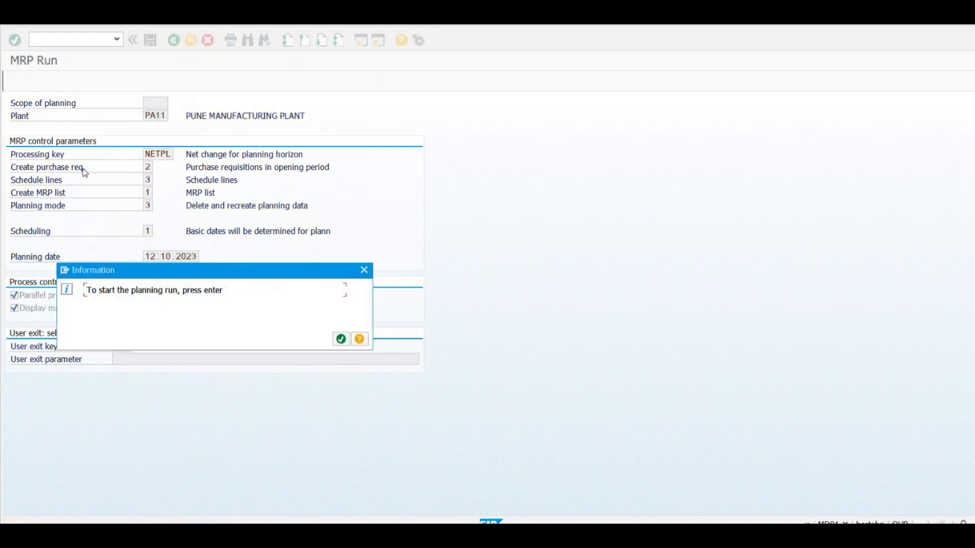
pyautogui.hotkey('alt', 'Tab')
pyautogui.click(320, 208)
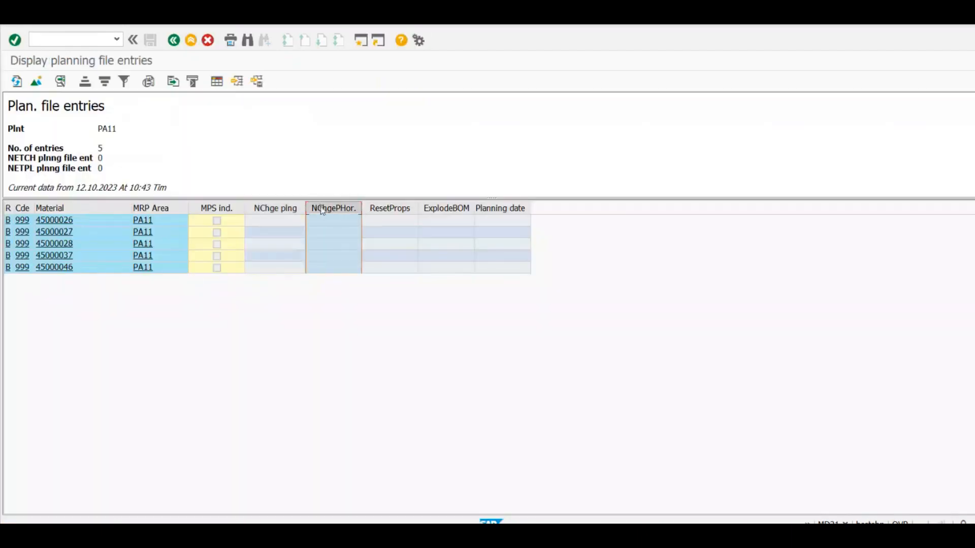
pyautogui.hotkey('alt', 'Tab')
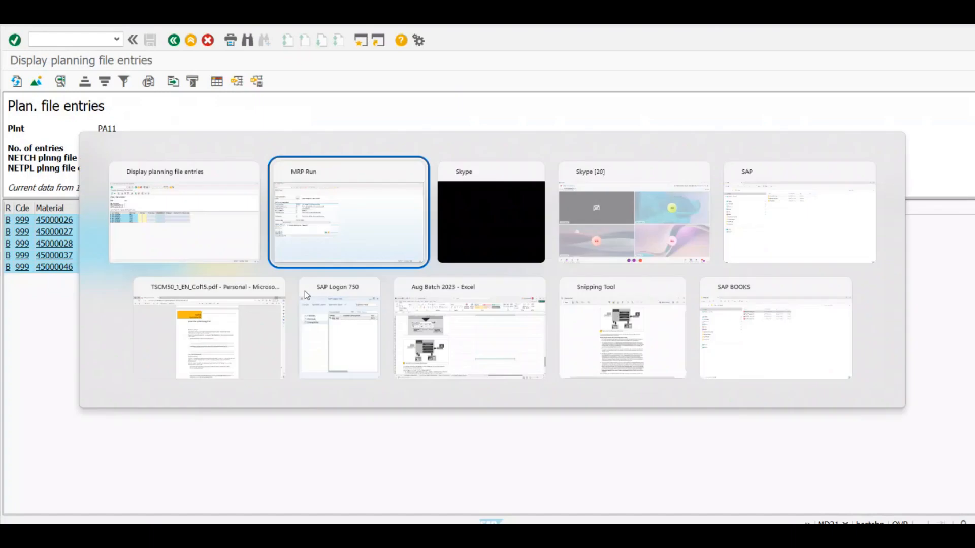
pyautogui.press('Return')
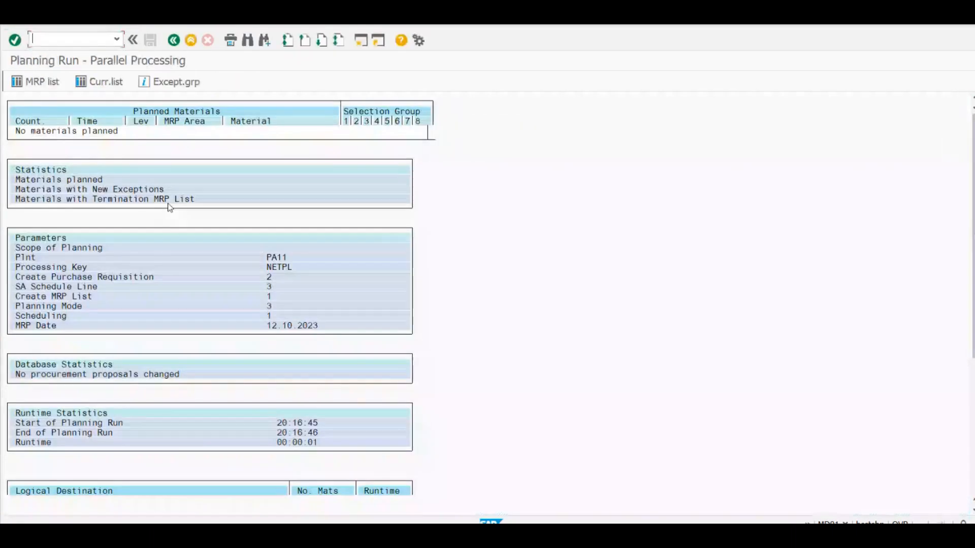
pyautogui.click(141, 143)
# - Leave the NETPL run results and choose processing key NEUPL for a new MRP run
pyautogui.click(174, 40)
pyautogui.click(169, 152)
pyautogui.click(177, 154)
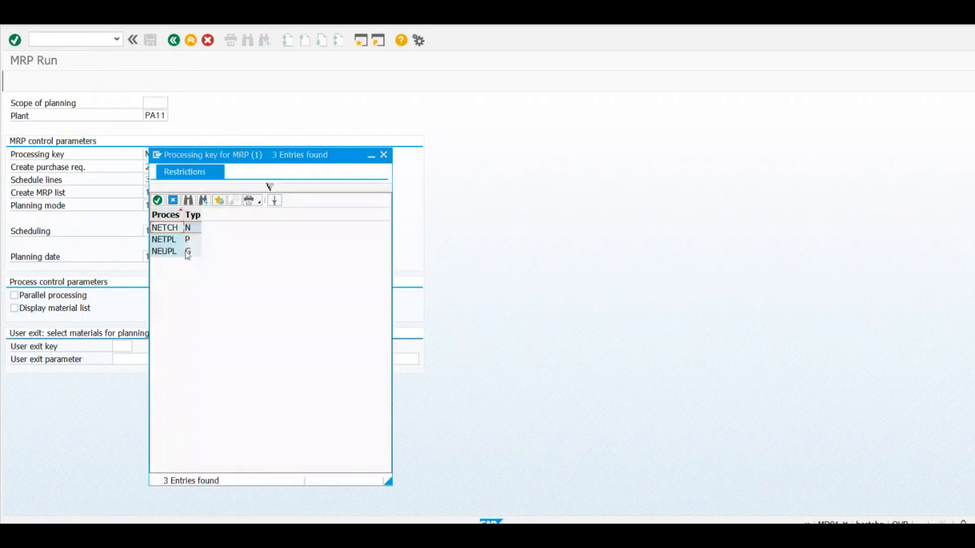
pyautogui.doubleClick(159, 252)
# - Turn on parallel processing and the material list display, and set the planning mode to 3
pyautogui.click(14, 295)
pyautogui.click(14, 308)
pyautogui.click(148, 205)
pyautogui.click(158, 205)
pyautogui.doubleClick(100, 169)
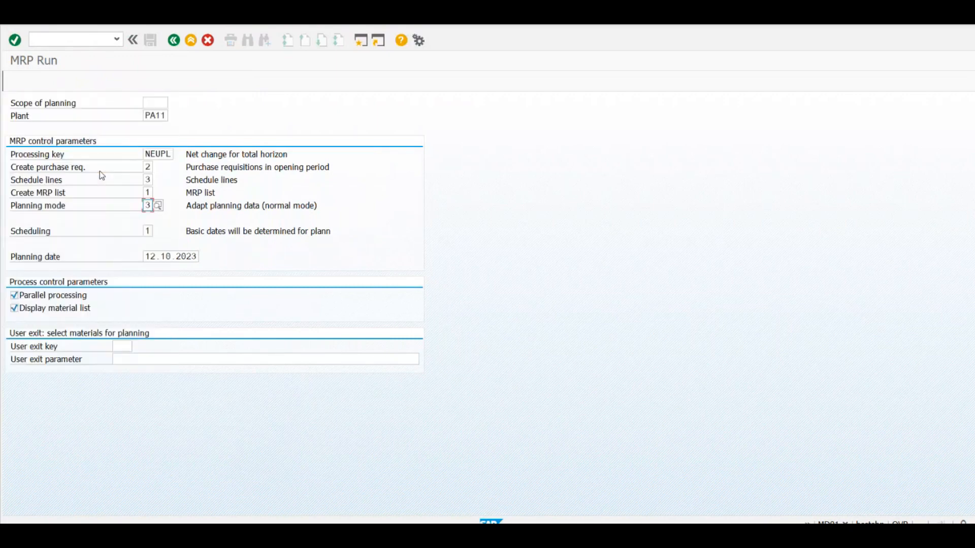
# - Validate the NEUPL regenerative planning parameters and execute the planning run for plant PA11
pyautogui.press('Return')
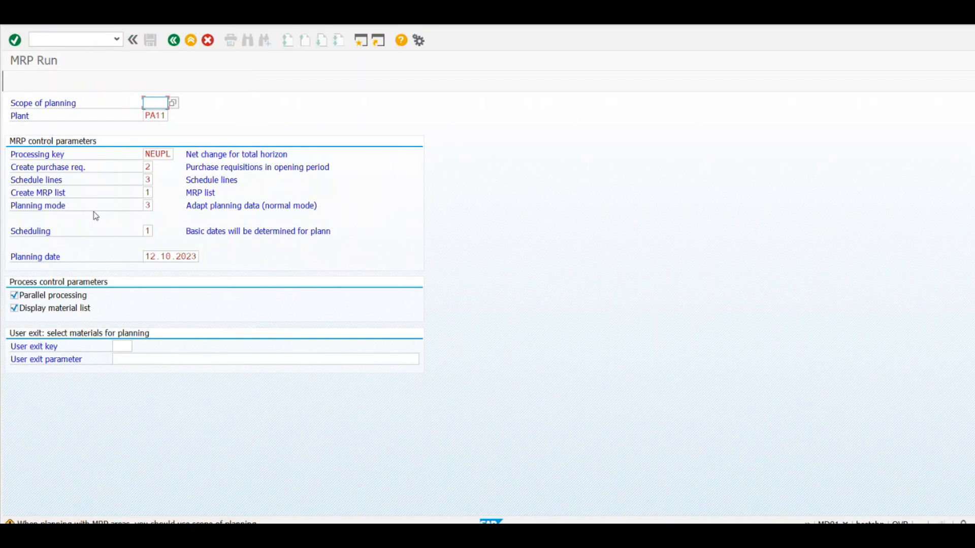
pyautogui.press('Return')
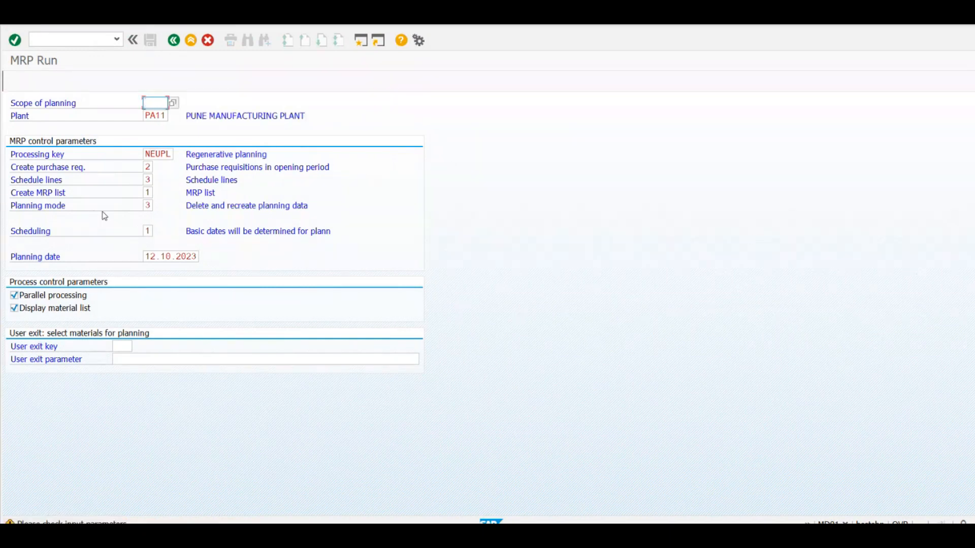
pyautogui.click(173, 154)
pyautogui.moveTo(173, 153); pyautogui.dragTo(145, 154)
pyautogui.click(166, 155)
pyautogui.click(273, 154)
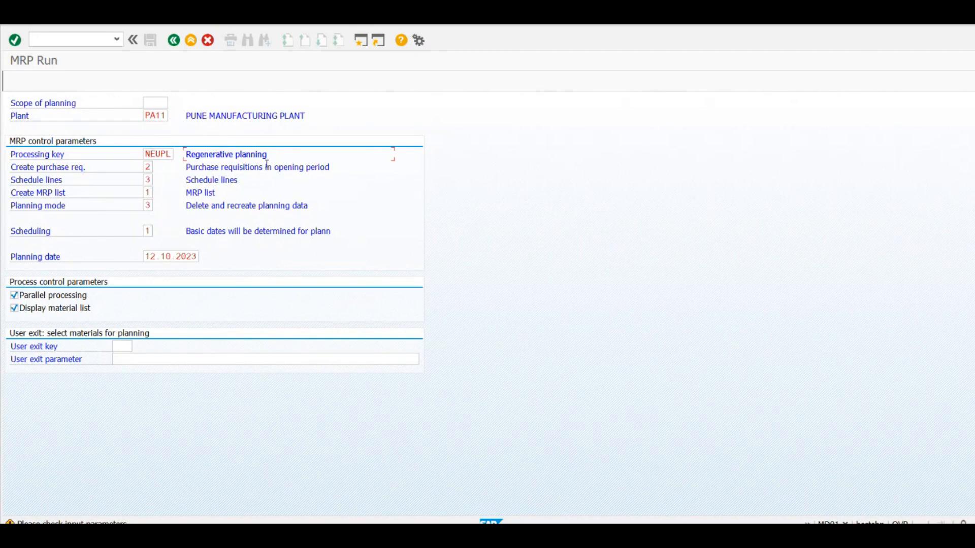
pyautogui.click(169, 154)
pyautogui.press('Return')
pyautogui.press('Return')
# - Examine the planned materials and the materials planned statistic in the NEUPL run results
pyautogui.moveTo(227, 130); pyautogui.dragTo(285, 181)
pyautogui.hotkey('ctrl', 'c')
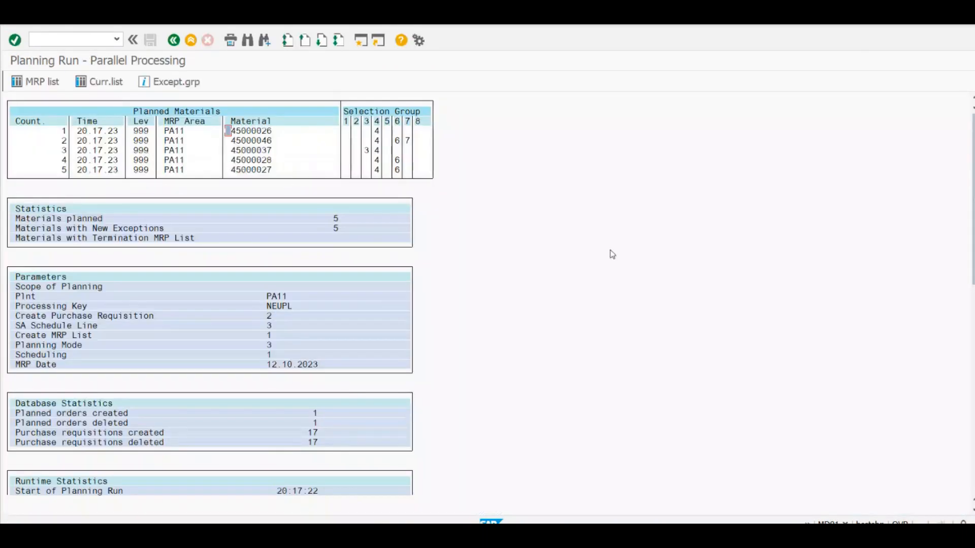
pyautogui.click(315, 217)
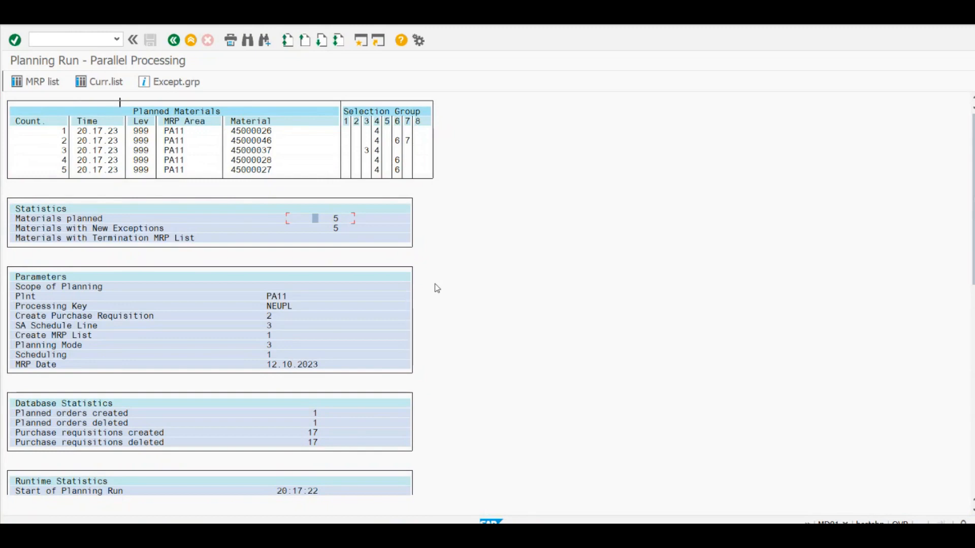
# - Switch to the Consumption based Planning sheet in Excel and enter NETCH in cell F160
pyautogui.click(665, 532)
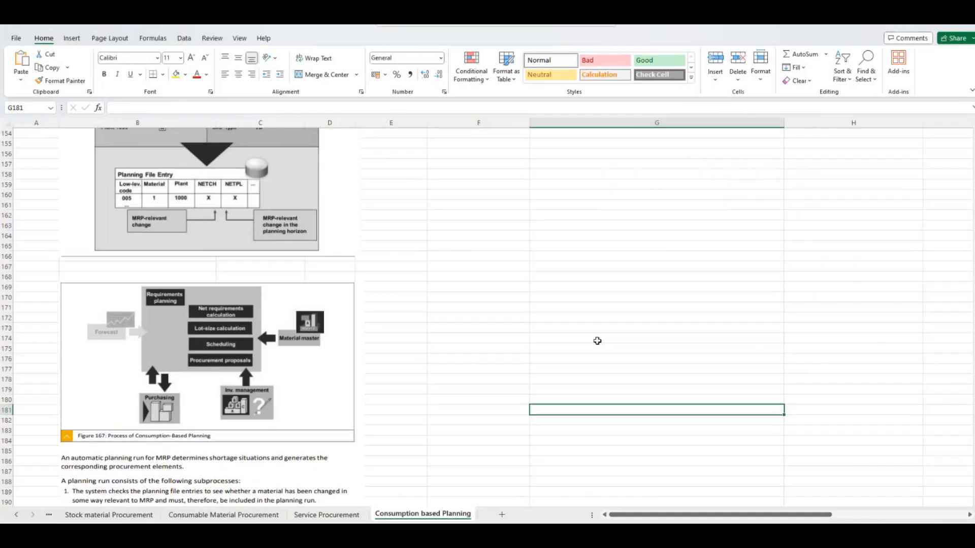
pyautogui.click(446, 242)
pyautogui.click(448, 197)
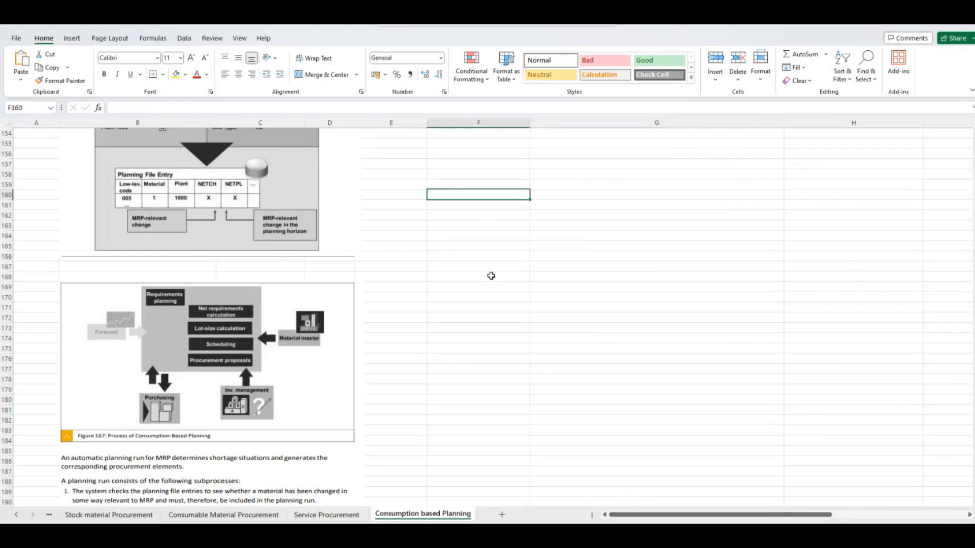
pyautogui.write('Netch')
pyautogui.press('BackSpace')
pyautogui.press('BackSpace')
pyautogui.press('BackSpace')
pyautogui.press('BackSpace')
pyautogui.write('ETCH')
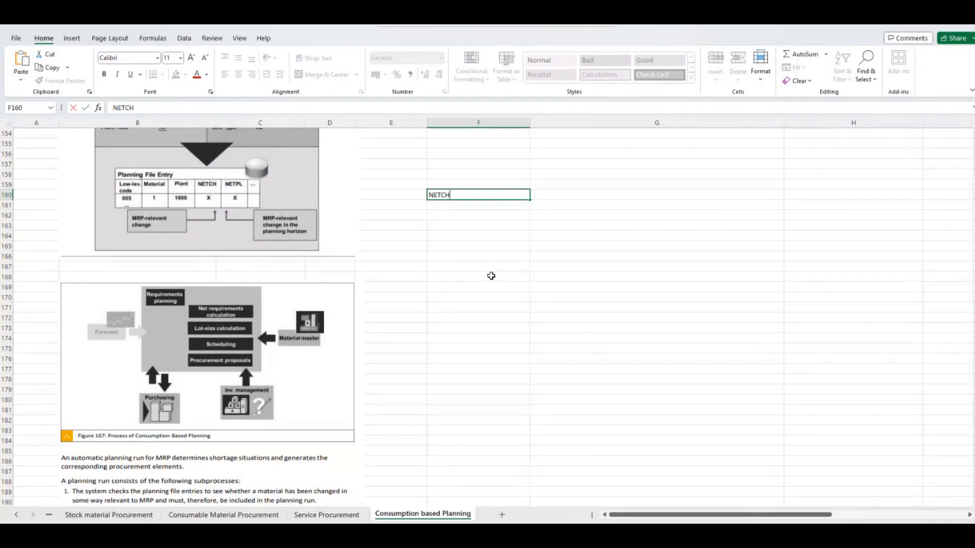
pyautogui.press('Tab')
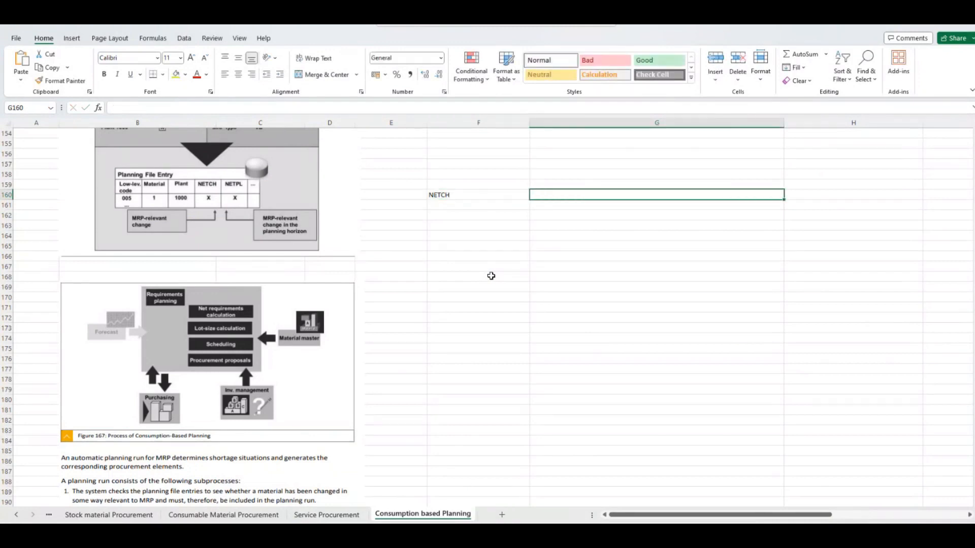
# - Describe NETCH in cell G160 as "NET CHANGE FROM LAST MRP RUN- MRP RELEVANT CHANGE"
pyautogui.write('NEC')
pyautogui.press('BackSpace')
pyautogui.write('T CHANGE')
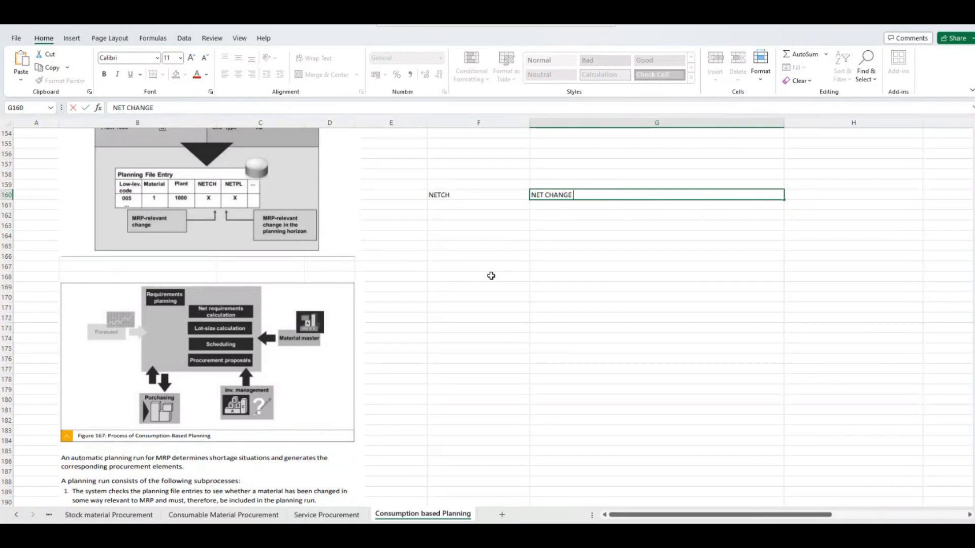
pyautogui.write(' FROM LAST MR')
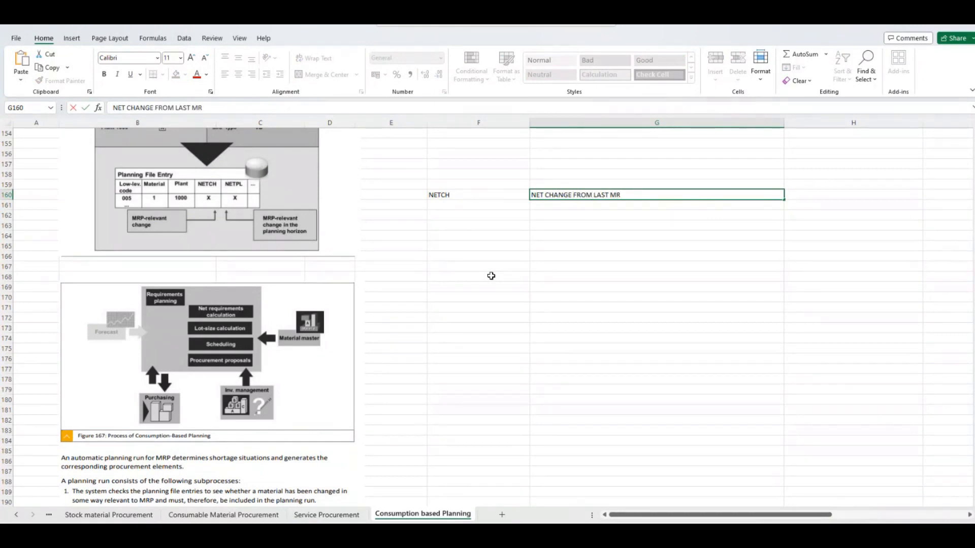
pyautogui.write('P RUN-')
pyautogui.write('RP RELEV')
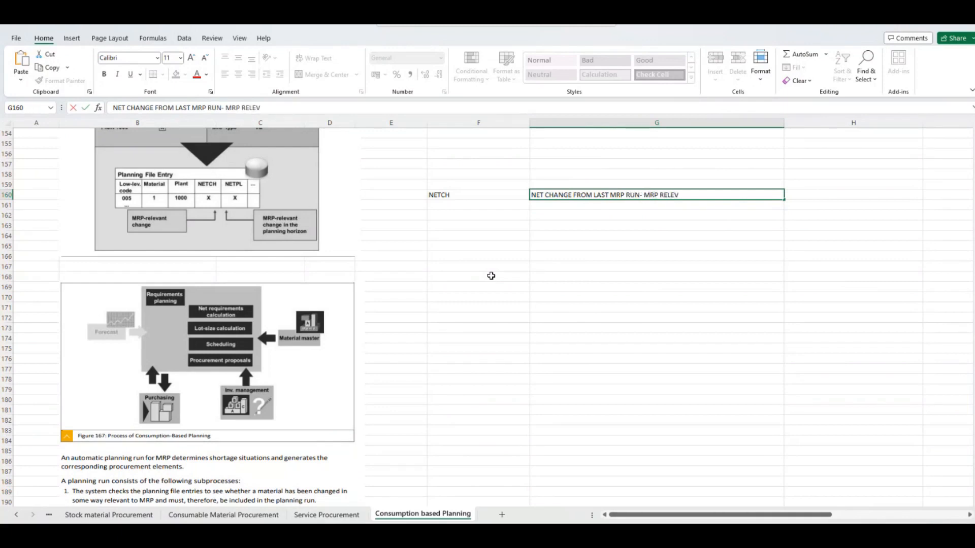
pyautogui.write('ANT CHANGE')
pyautogui.press('Return')
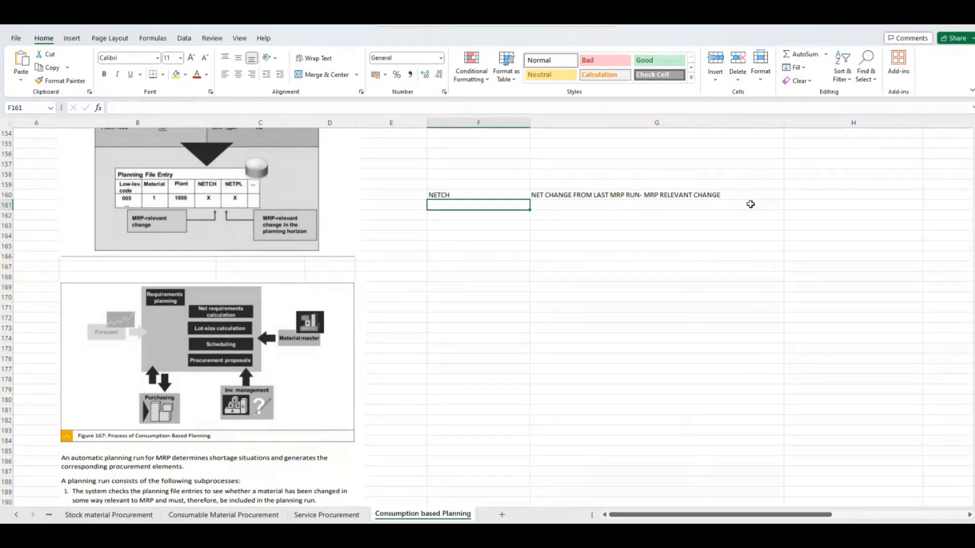
# - Append "(MAT MASTER CHANGE/PR/PO/PL ORDER/SALES ORDER/GR/GI)" to the NETCH description in cell G160
pyautogui.click(799, 195)
pyautogui.doubleClick(759, 194)
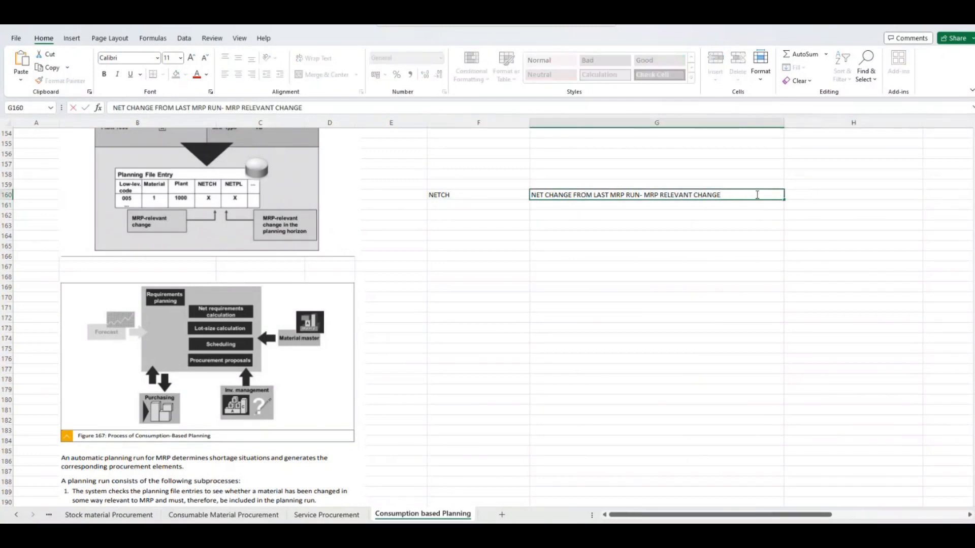
pyautogui.write('MAT MASTER CHANG')
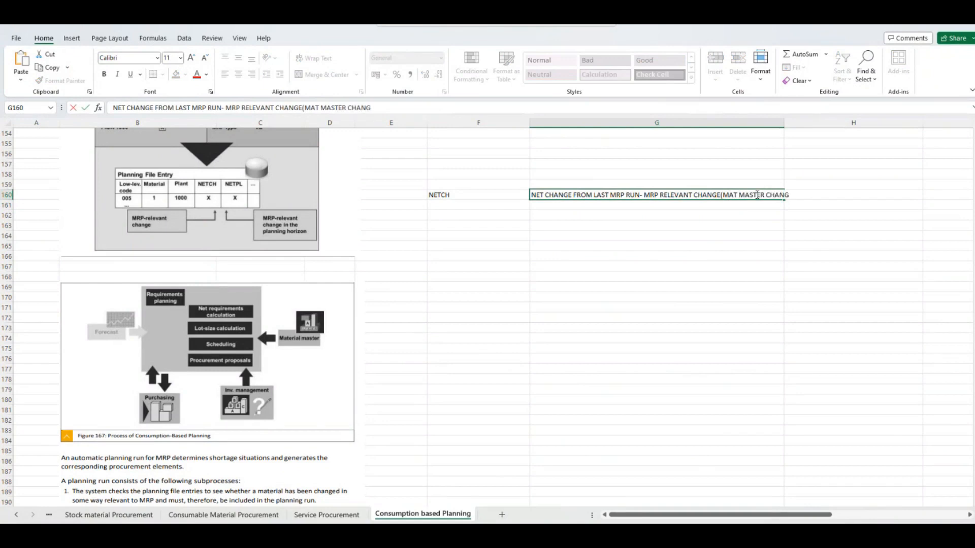
pyautogui.write('E/PR/PO/PL ORDER')
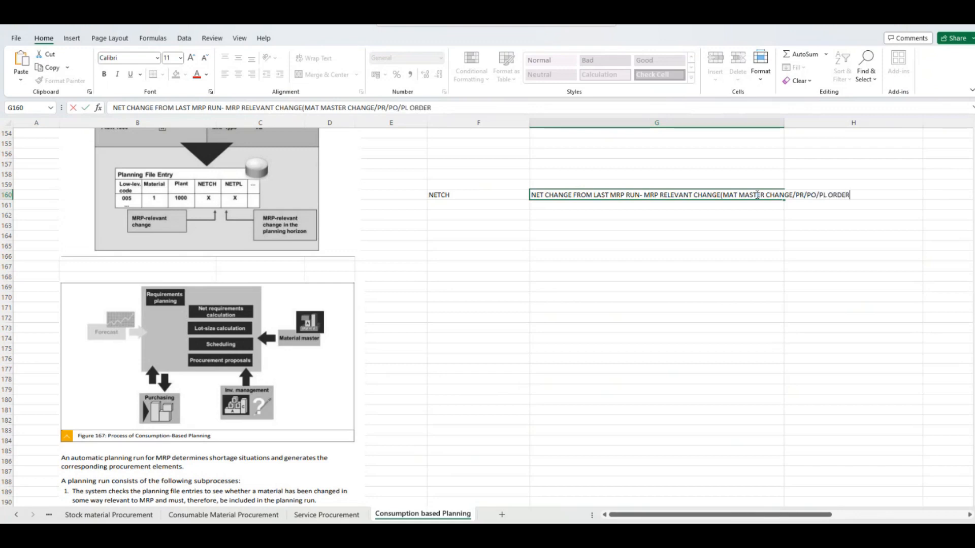
pyautogui.write('/SALES ORDER')
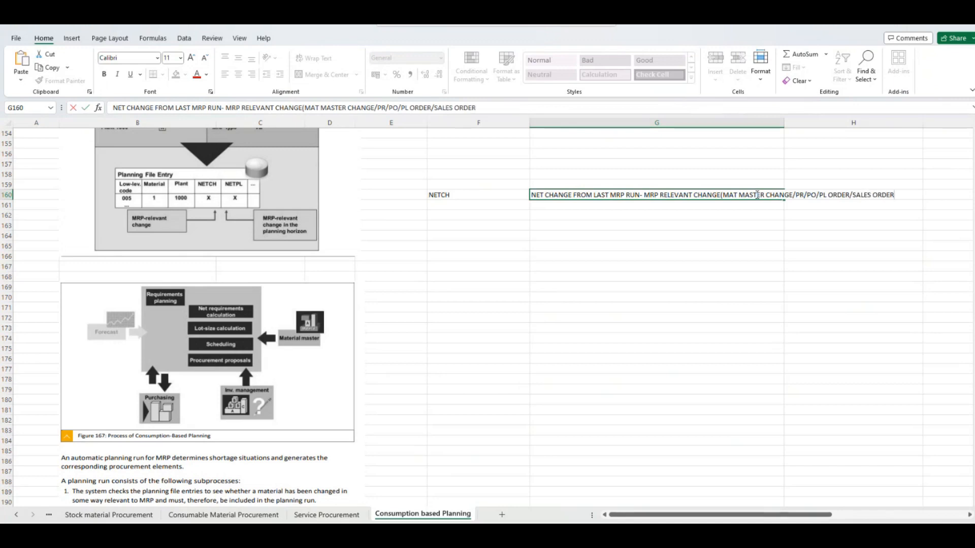
pyautogui.write('/GR/GI)')
pyautogui.click(893, 221)
# - Widen column G to fit the full NETCH description
pyautogui.doubleClick(784, 123)
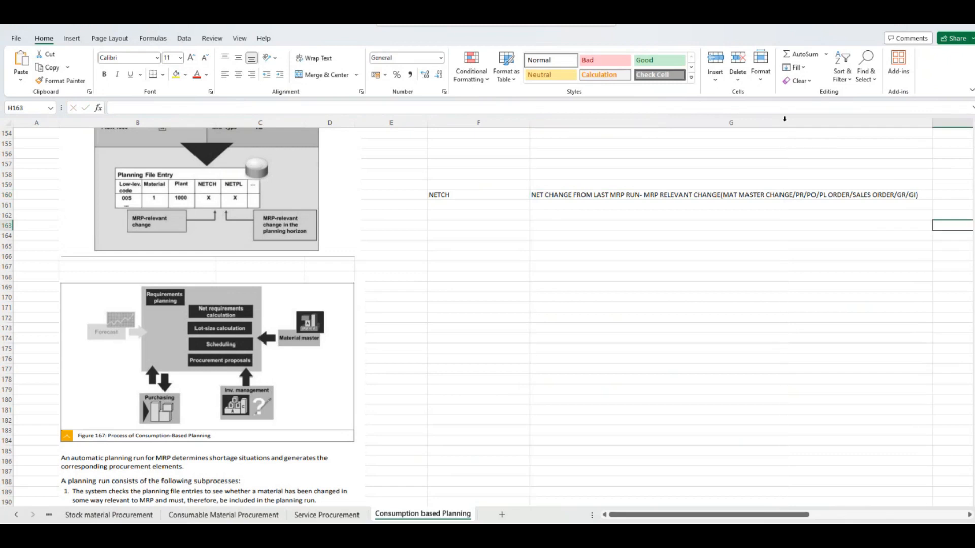
pyautogui.click(784, 193)
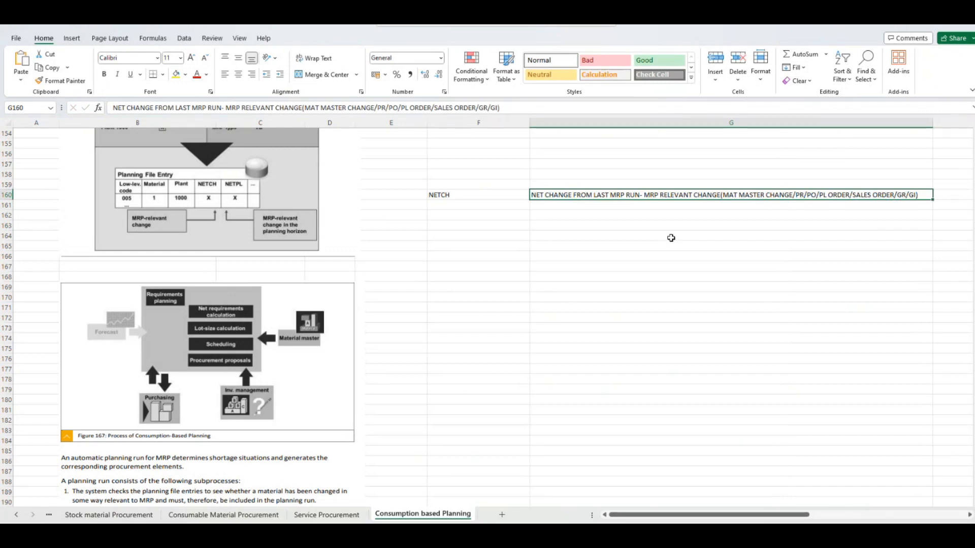
pyautogui.click(578, 256)
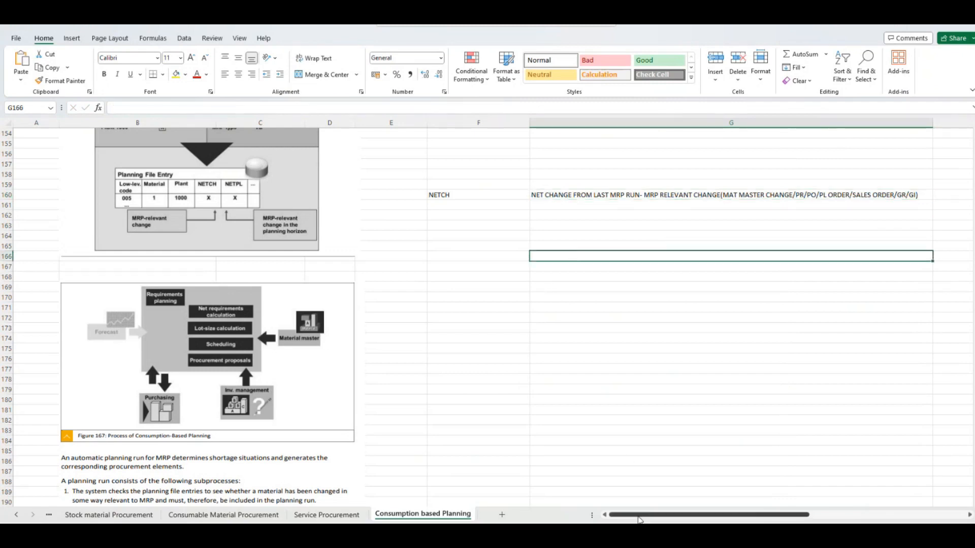
# - Switch back to the SAP planning run, leave the NEUPL results and select the processing key on the MRP run screen
pyautogui.click(685, 536)
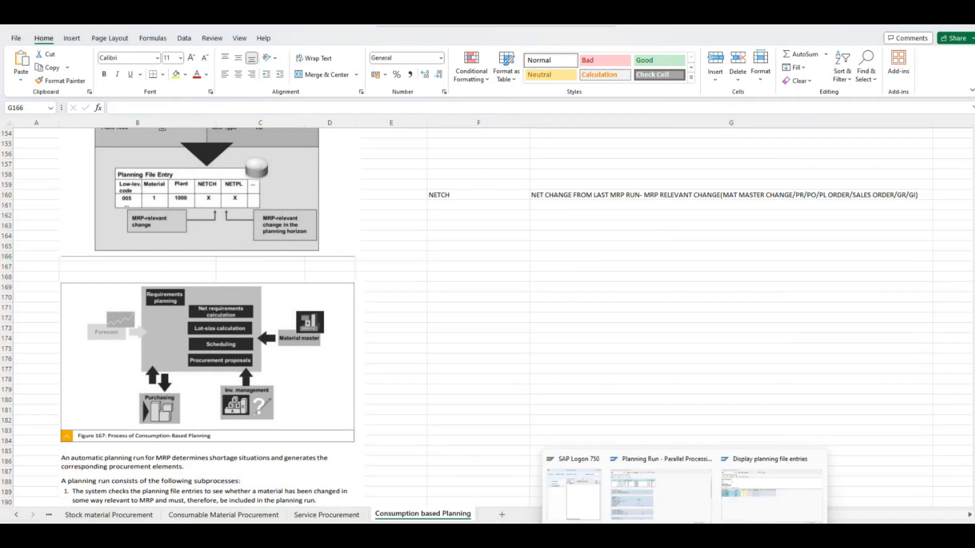
pyautogui.click(681, 486)
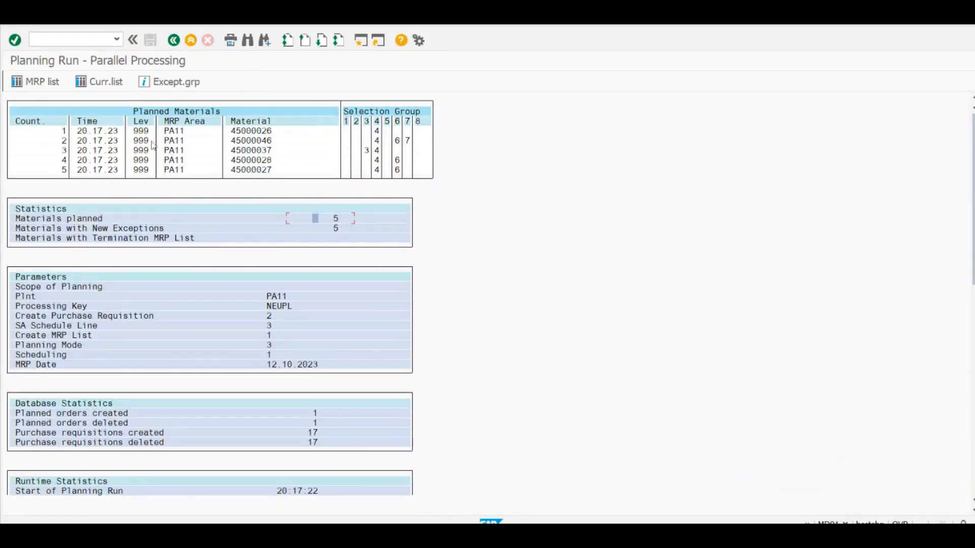
pyautogui.click(169, 44)
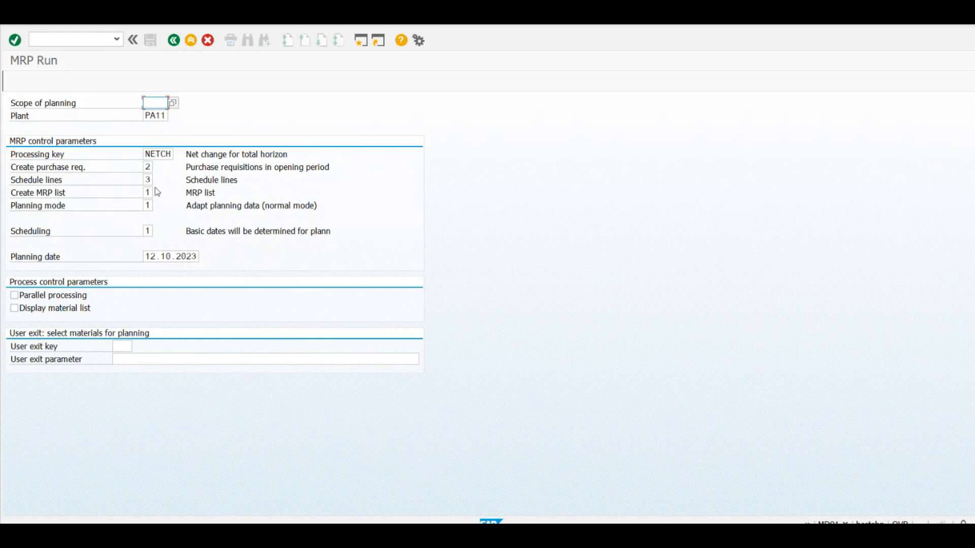
pyautogui.moveTo(145, 154); pyautogui.dragTo(170, 157)
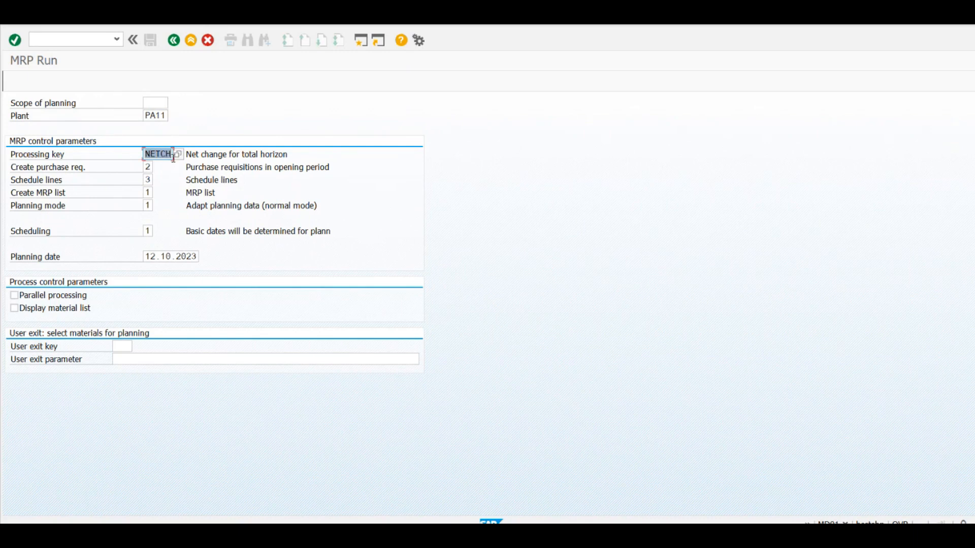
# - Switch to the planning file entries for plant PA11 and check the NChge plng indicator of material 45000026
pyautogui.click(172, 156)
pyautogui.moveTo(685, 536)
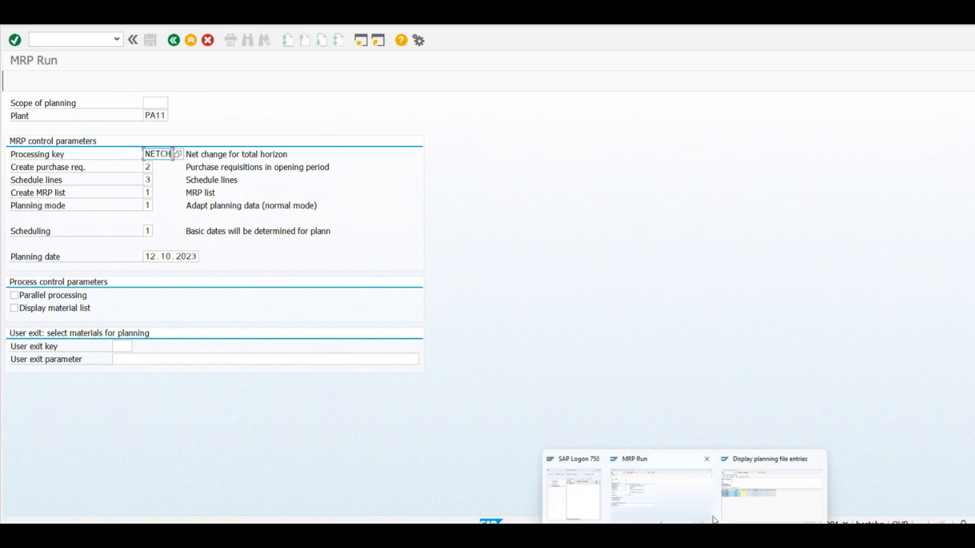
pyautogui.click(766, 505)
pyautogui.click(290, 213)
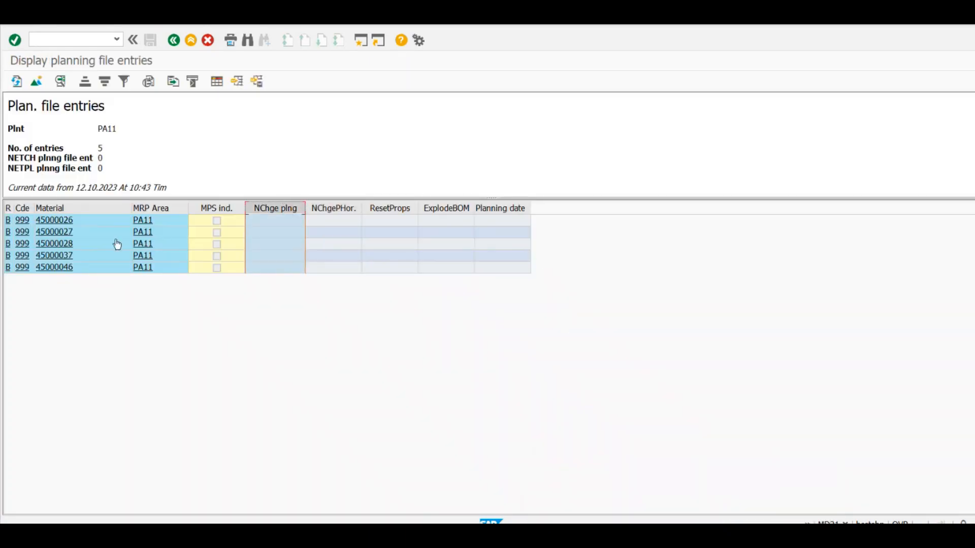
pyautogui.click(279, 221)
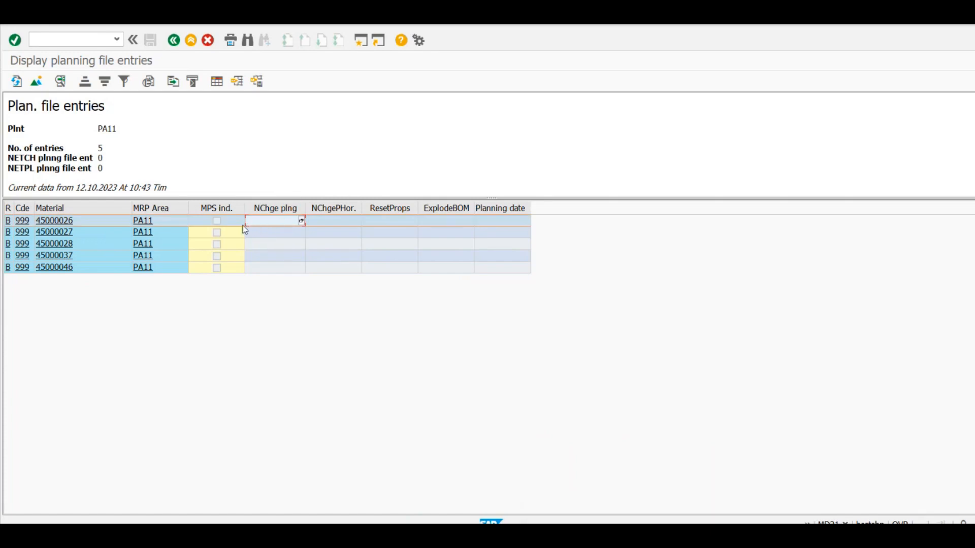
pyautogui.press('Left')
pyautogui.press('Left')
pyautogui.press('Left')
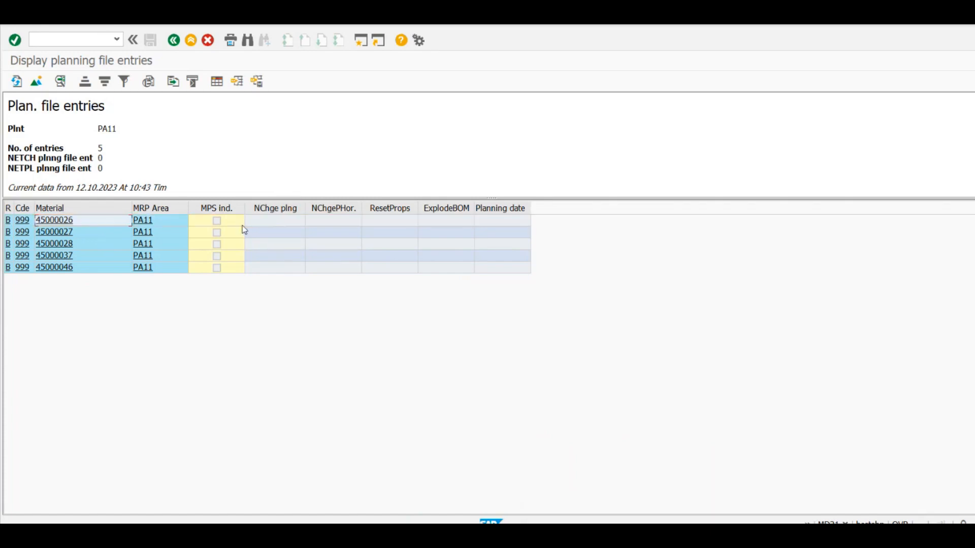
# - Open transaction ME51N in a new session to create a purchase requisition
pyautogui.click(361, 42)
pyautogui.write('ME51N')
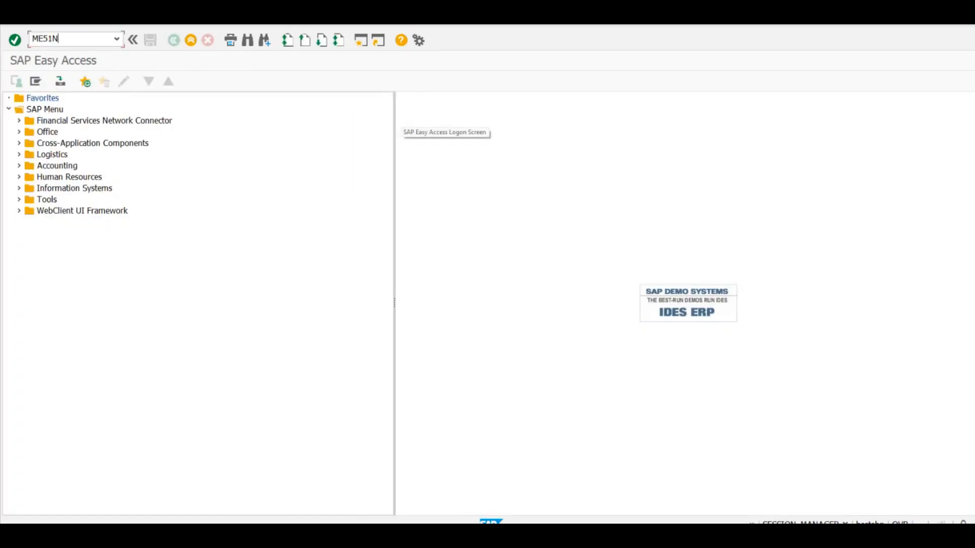
pyautogui.press('Return')
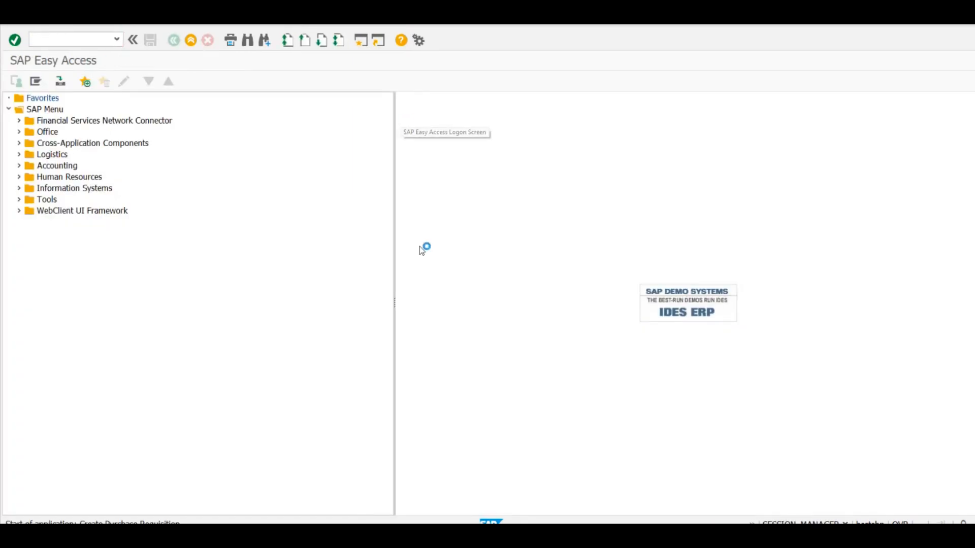
# - Enter a requisition item for material 45000026 with quantity 2000 and plant PA11
pyautogui.click(307, 274)
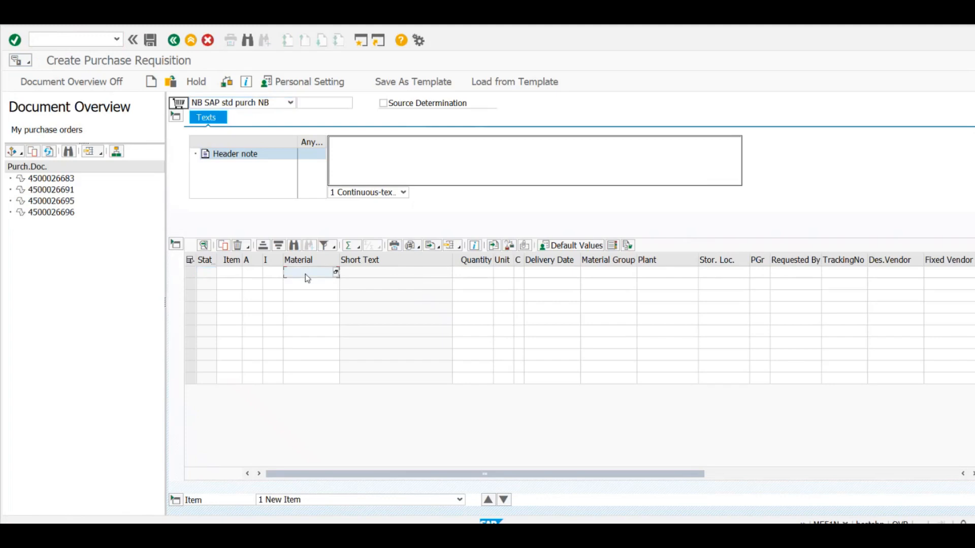
pyautogui.press('Tab')
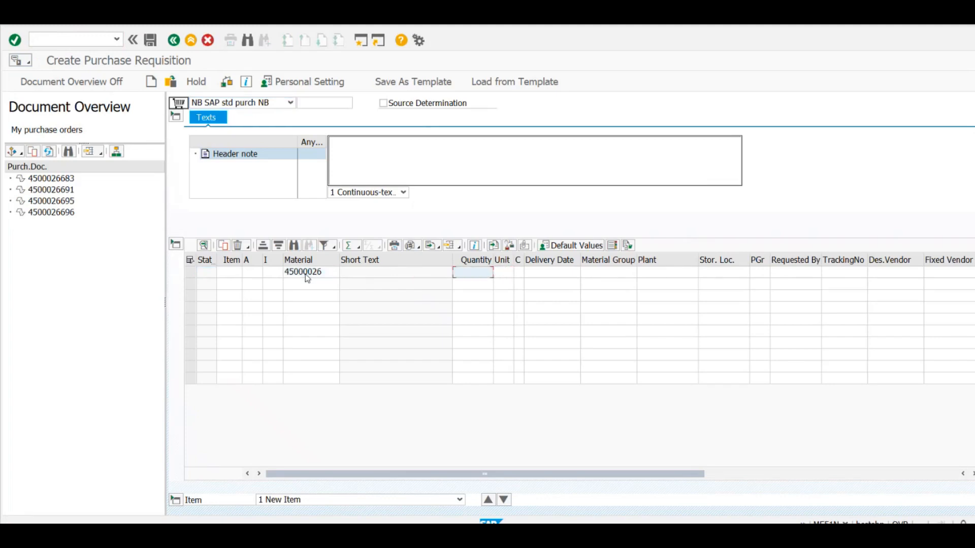
pyautogui.write('2000')
pyautogui.press('Tab')
pyautogui.press('Tab')
pyautogui.press('Tab')
pyautogui.press('Tab')
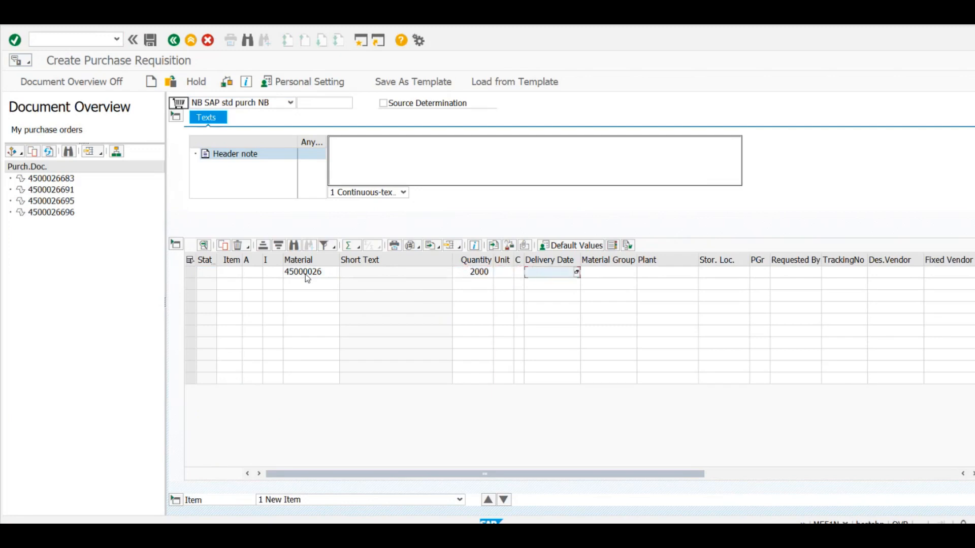
pyautogui.write('PA11')
pyautogui.press('Return')
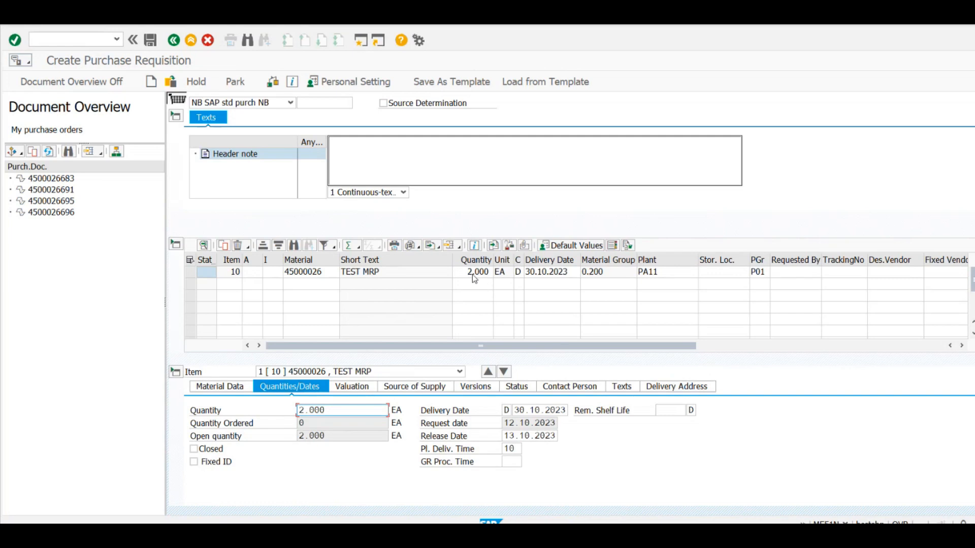
# - Set the requisition item's delivery date to 12.10.2023 and save the purchase requisition
pyautogui.click(573, 274)
pyautogui.click(577, 274)
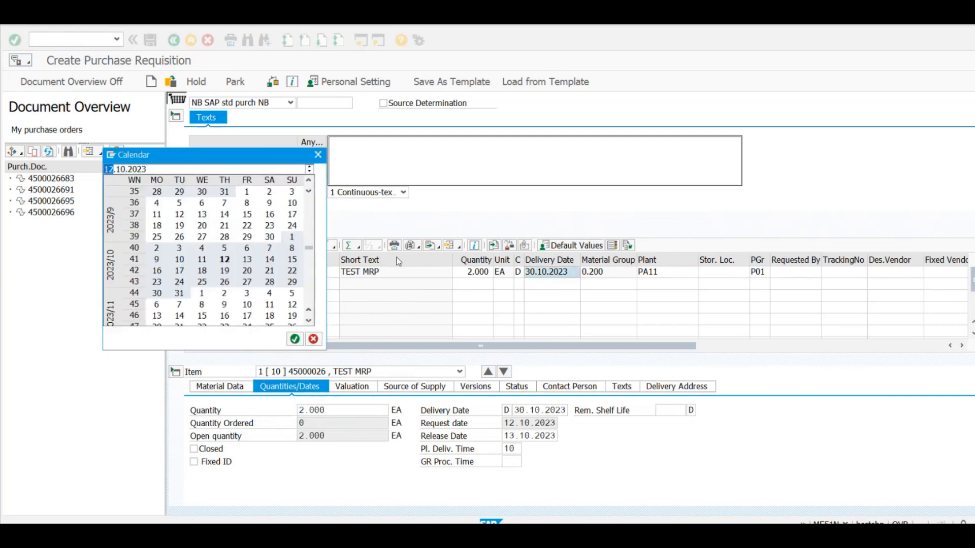
pyautogui.doubleClick(225, 260)
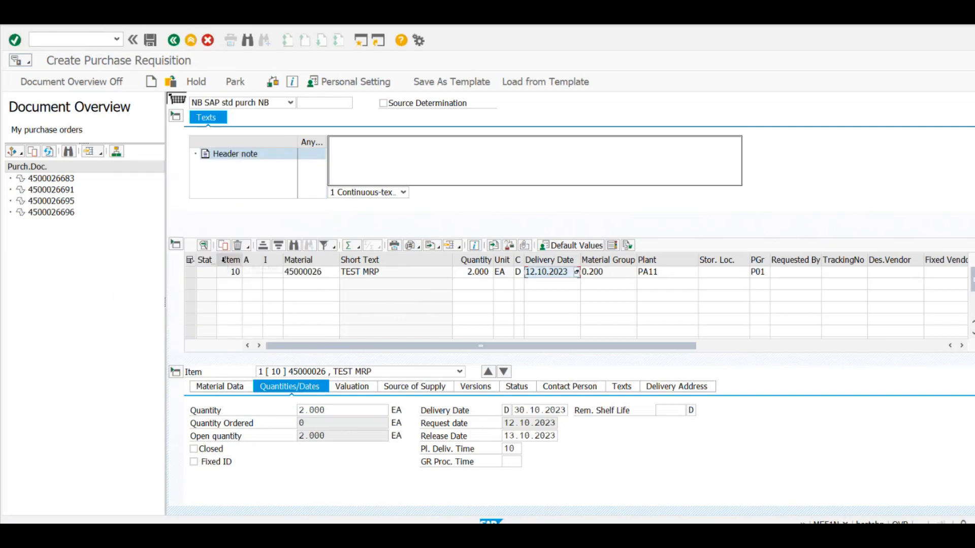
pyautogui.press('Return')
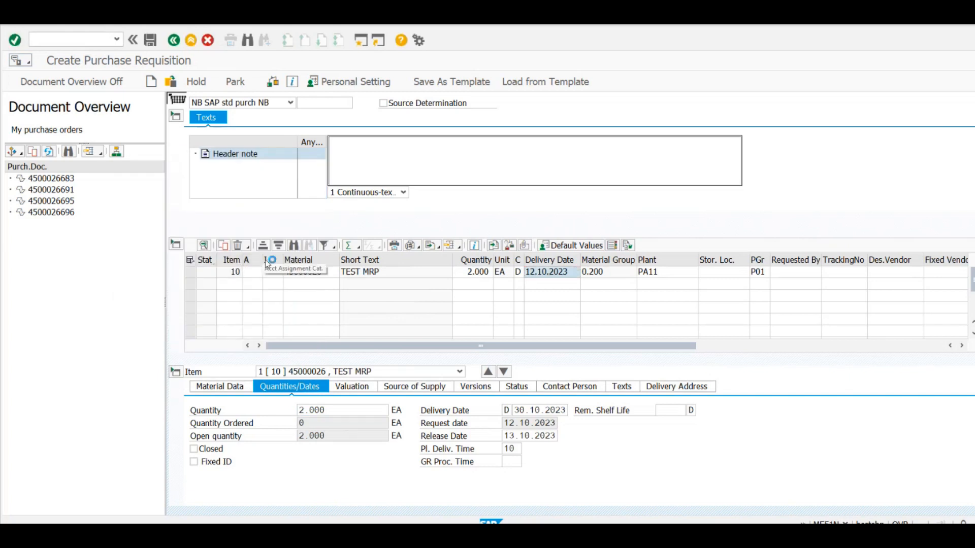
pyautogui.click(151, 42)
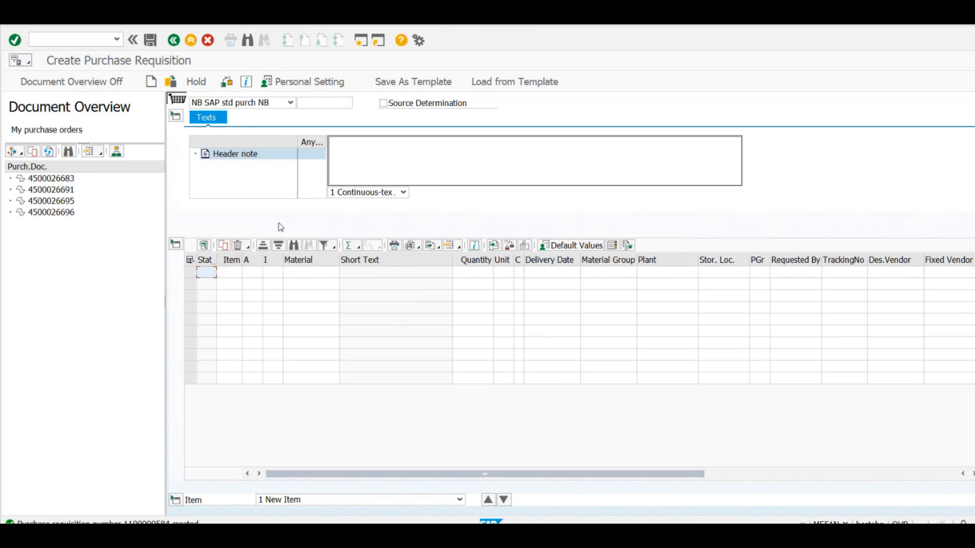
# - Return to the planning file entries, refresh the list and check the NChge plng and NChgePHor. indicators for material 45000026
pyautogui.hotkey('alt', 'Tab')
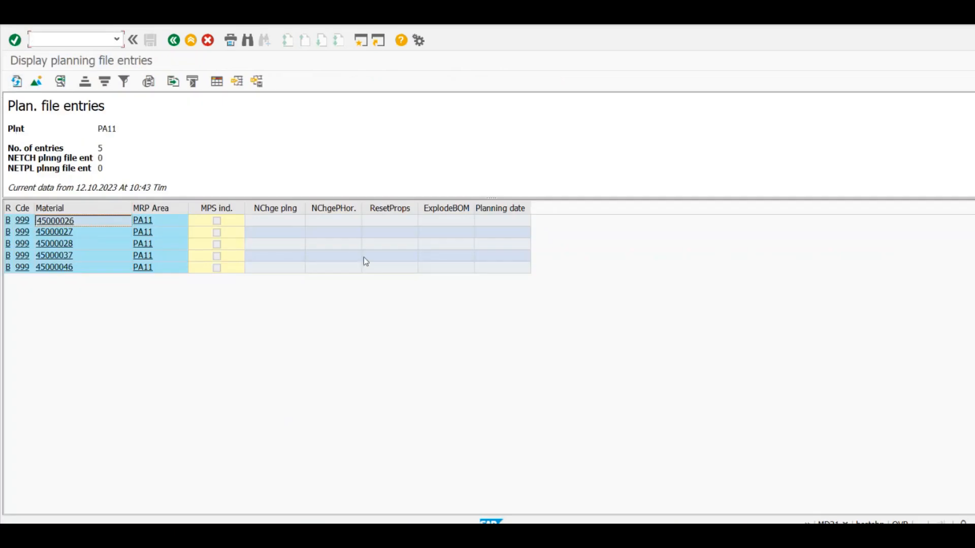
pyautogui.click(293, 224)
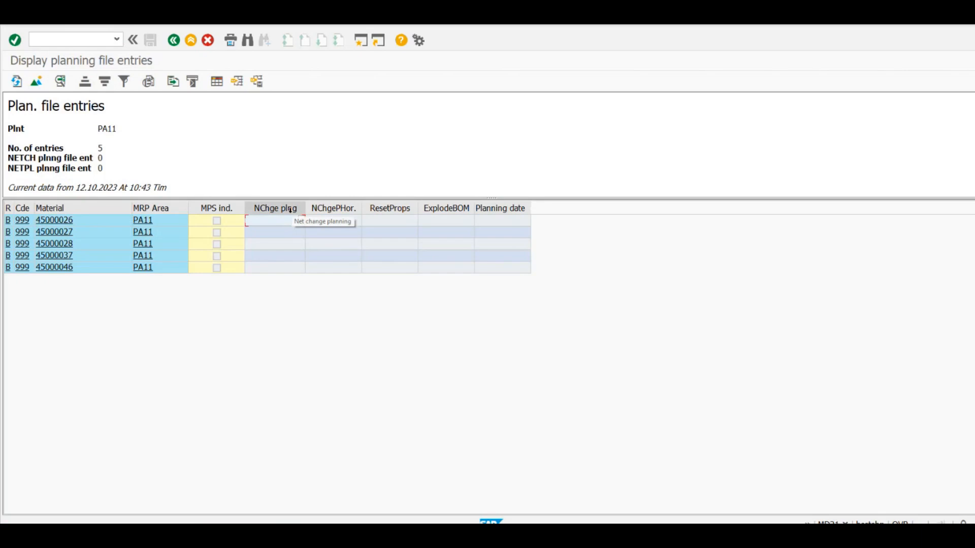
pyautogui.click(17, 81)
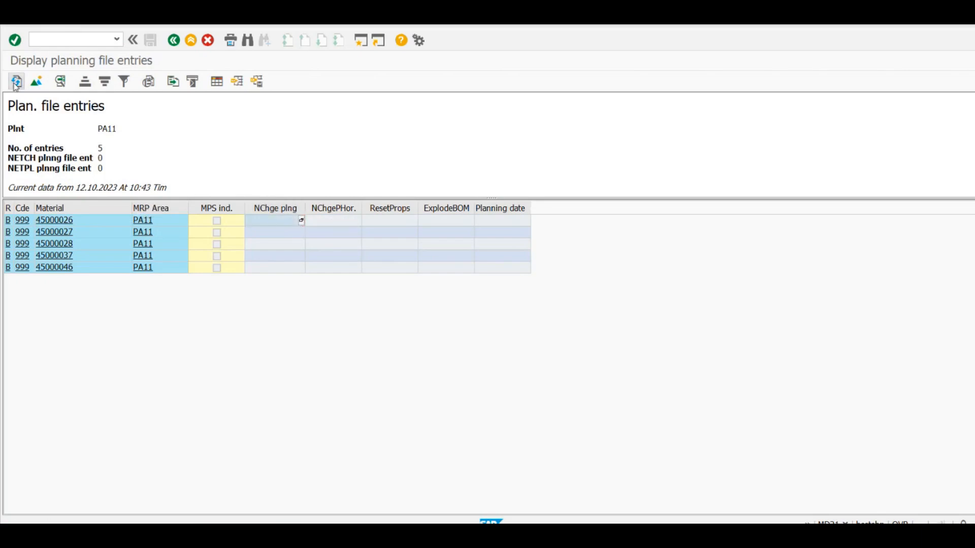
pyautogui.click(276, 208)
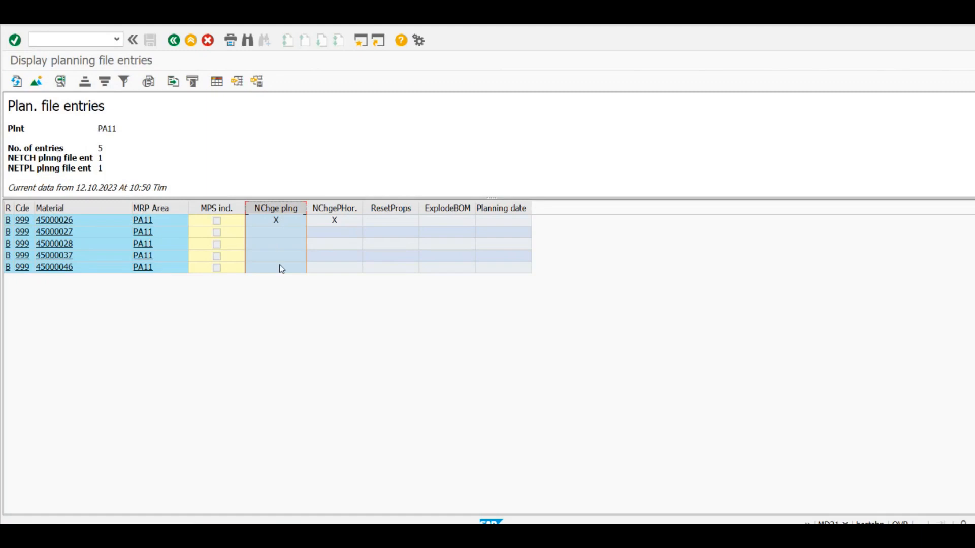
pyautogui.click(323, 210)
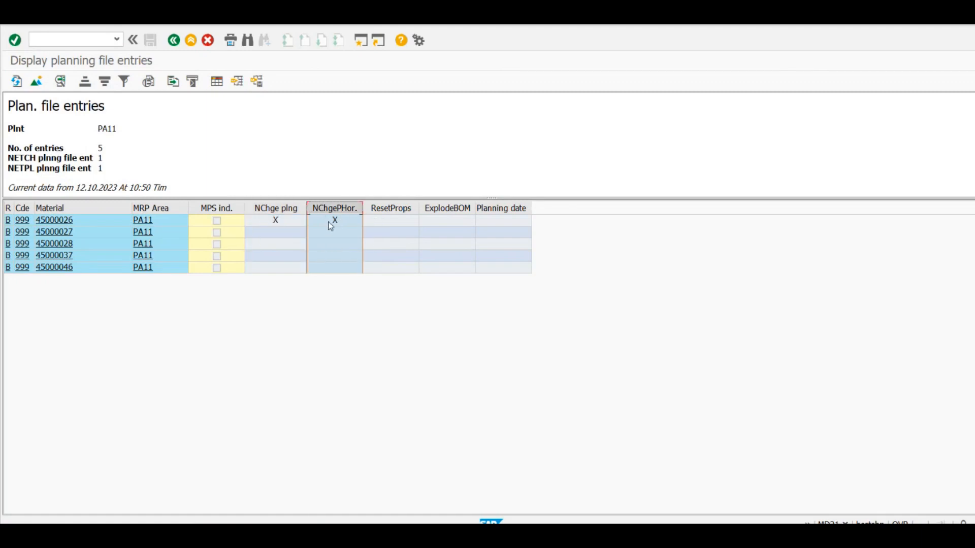
pyautogui.click(328, 221)
pyautogui.click(345, 211)
pyautogui.click(335, 220)
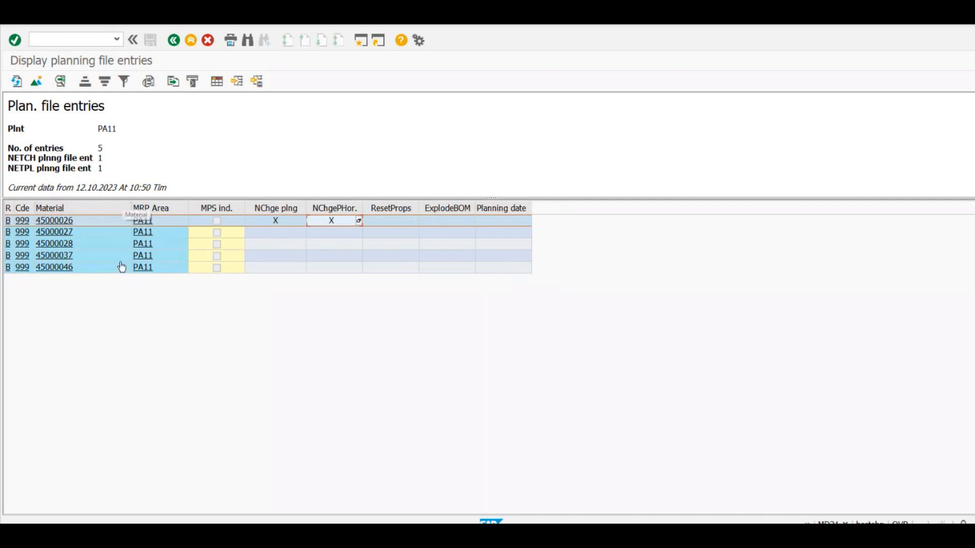
pyautogui.click(273, 209)
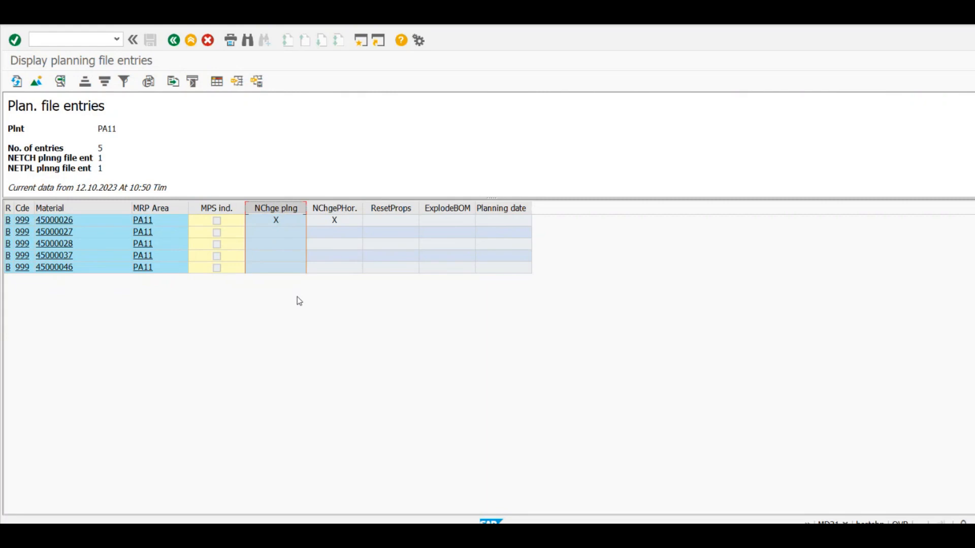
# - Switch to the MRP Run session and set the planning mode to 3, delete and recreate planning data
pyautogui.hotkey('alt', 'Tab')
pyautogui.hotkey('alt', 'Tab')
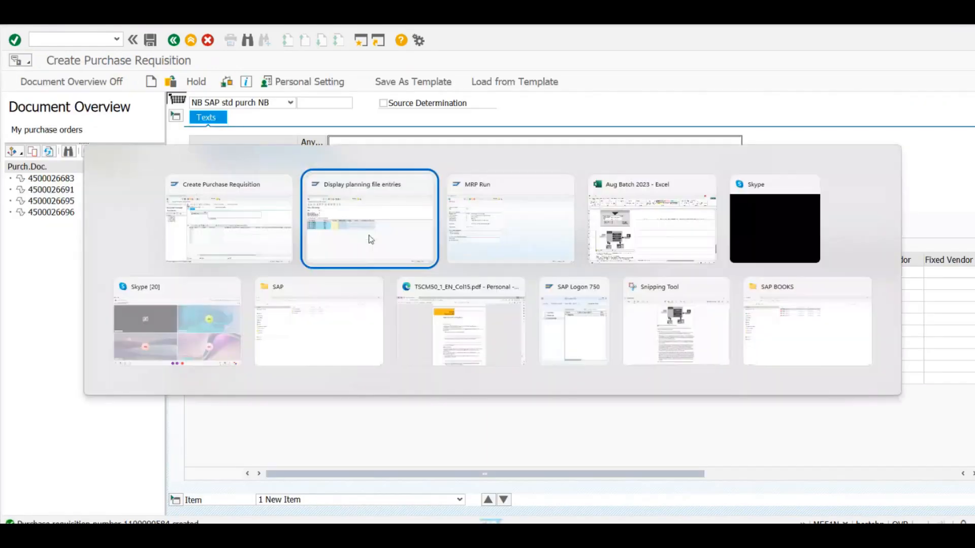
pyautogui.hotkey('alt', 'Tab')
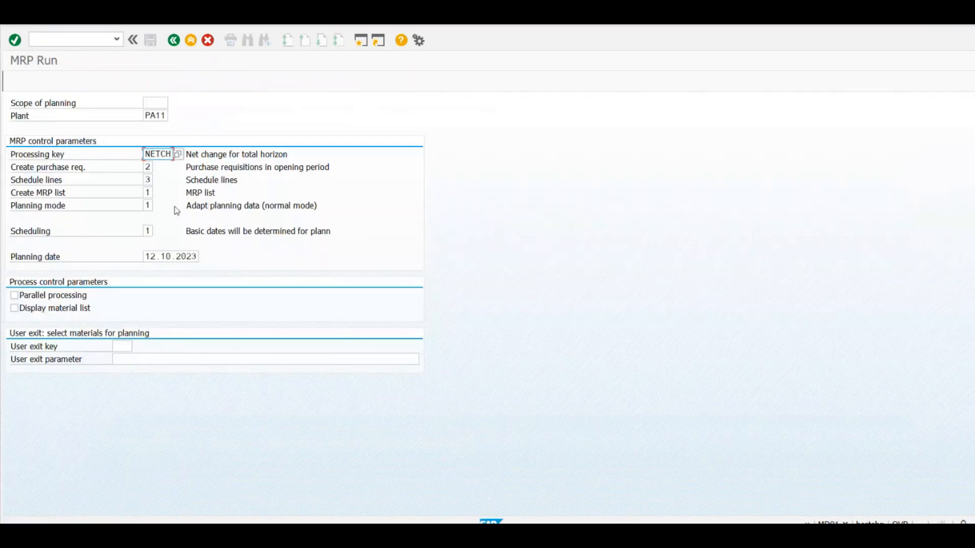
pyautogui.click(148, 205)
pyautogui.press('F4')
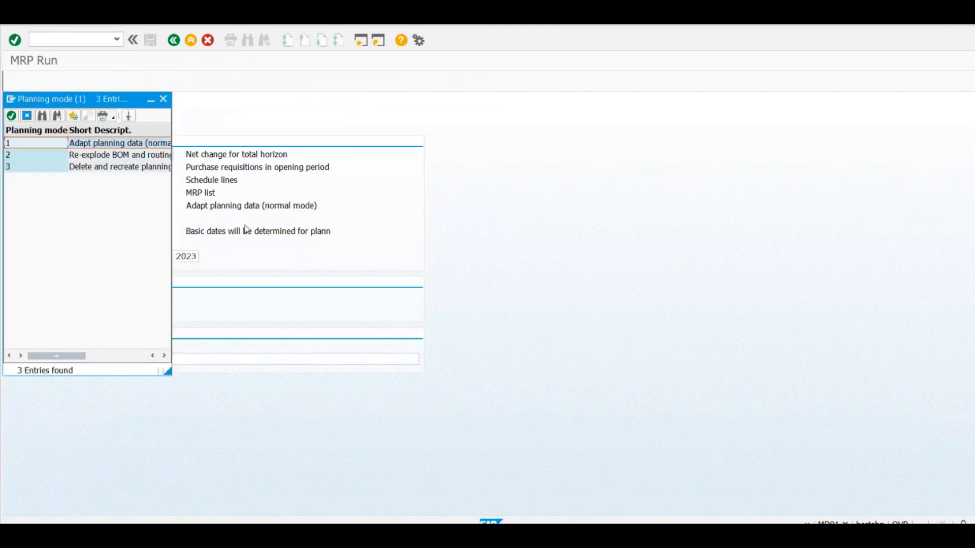
pyautogui.doubleClick(73, 167)
# - Enable parallel processing and the material list display, and execute the NETCH planning run for plant PA11
pyautogui.click(29, 297)
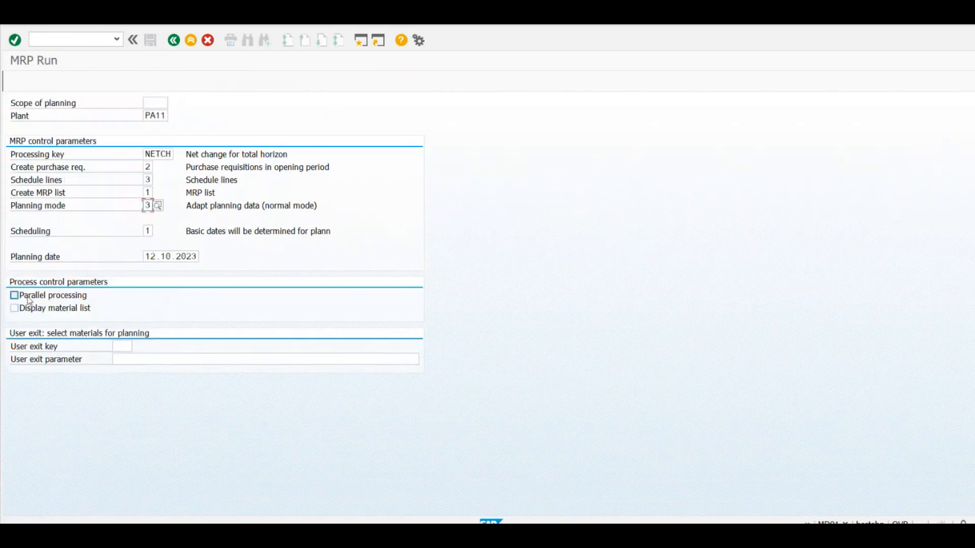
pyautogui.click(31, 310)
pyautogui.press('Return')
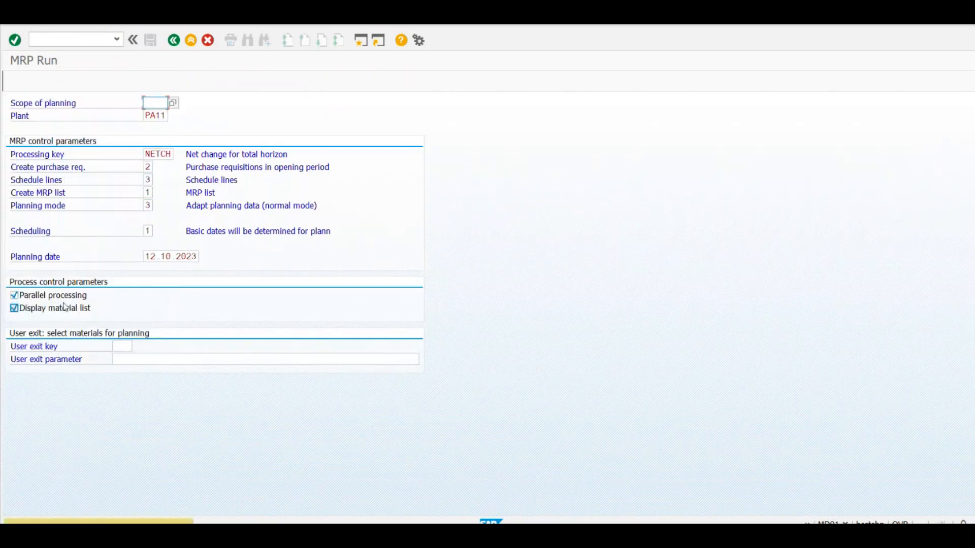
pyautogui.press('Return')
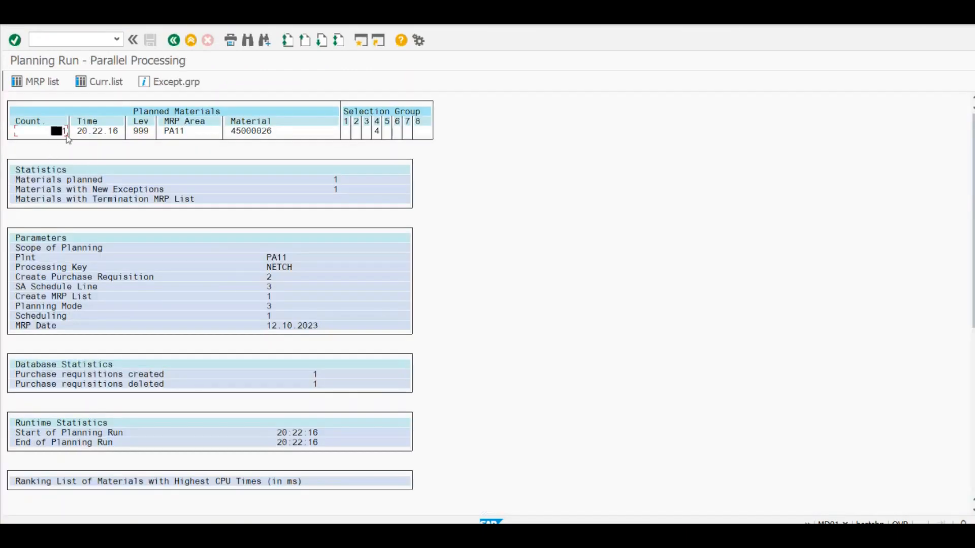
# - Copy the planned material number from the NETCH run results and view that material's details in the planning file entries
pyautogui.moveTo(231, 131); pyautogui.dragTo(276, 133)
pyautogui.hotkey('ctrl', 'c')
pyautogui.hotkey('alt', 'Tab')
pyautogui.hotkey('alt', 'Tab')
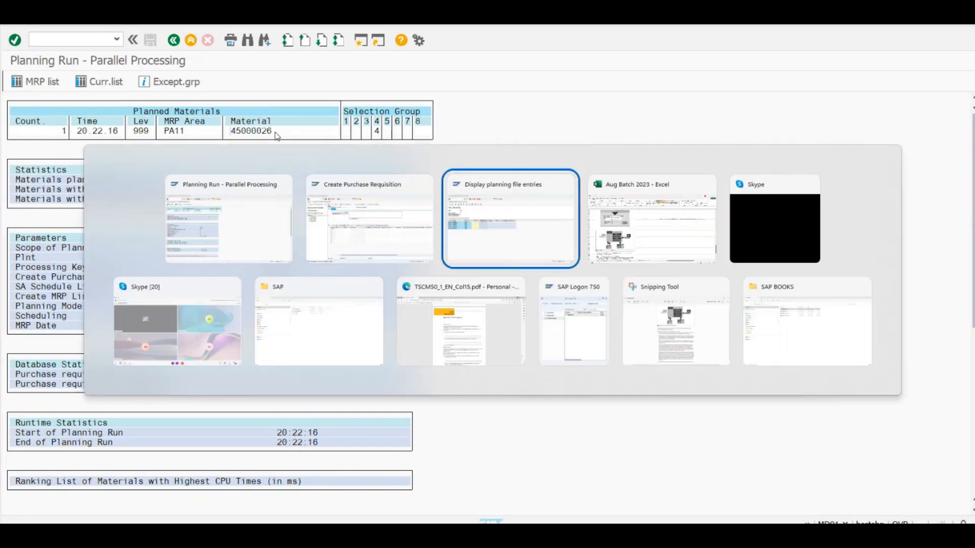
pyautogui.doubleClick(161, 221)
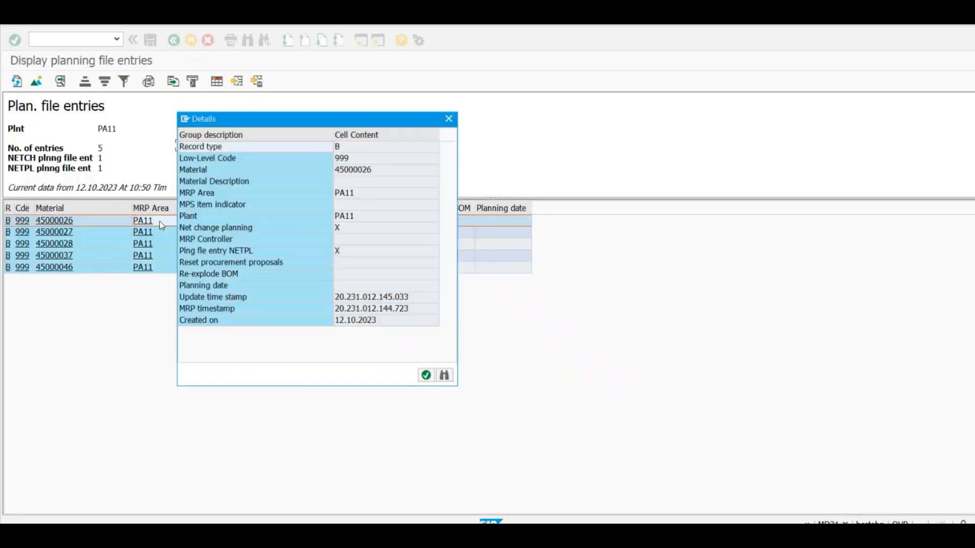
pyautogui.click(452, 120)
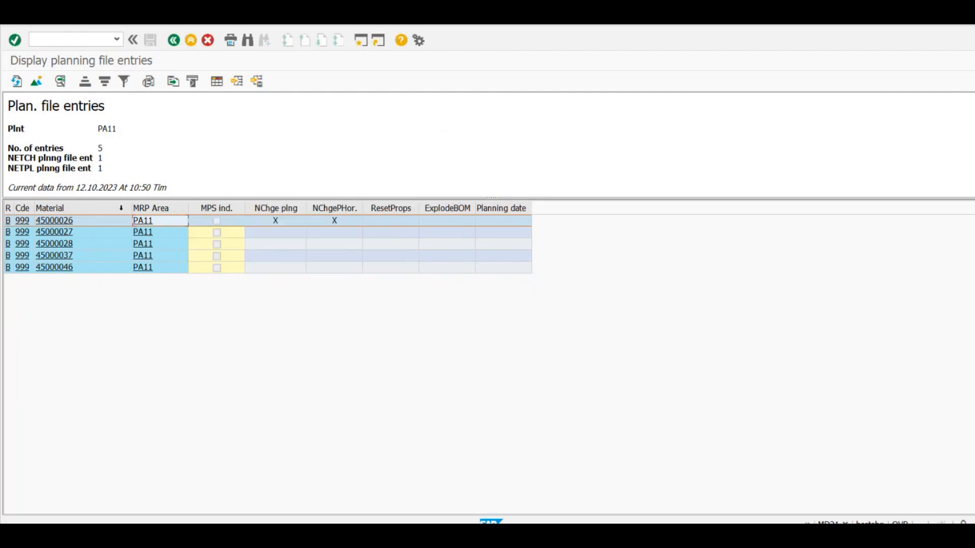
# - Refresh the planning file entries after the NETCH run and recheck the net change indicators of material 45000026
pyautogui.click(299, 221)
pyautogui.click(312, 222)
pyautogui.click(18, 85)
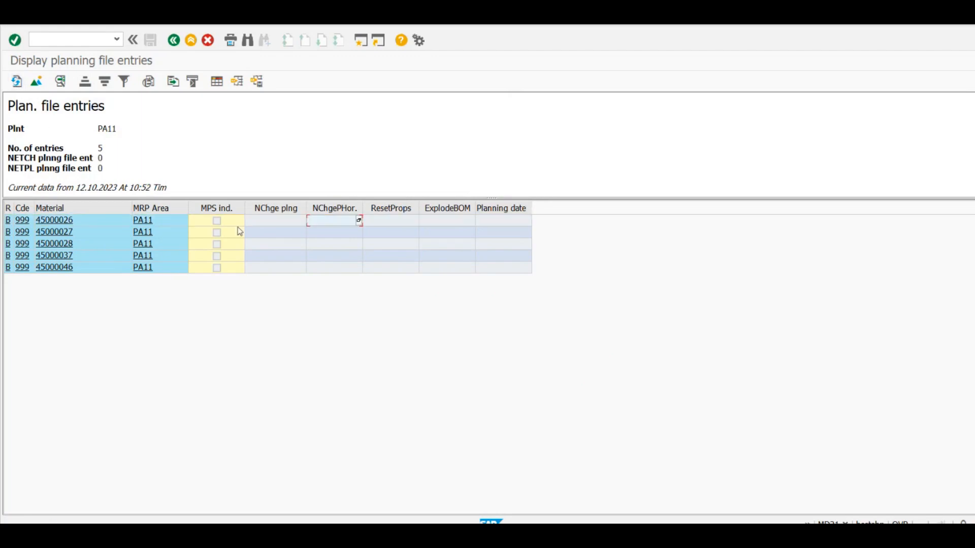
pyautogui.click(329, 222)
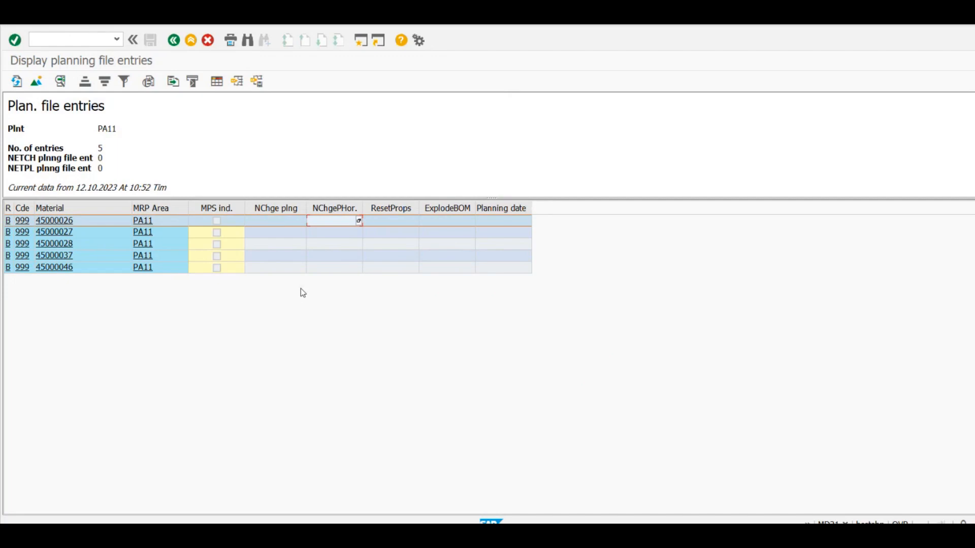
pyautogui.click(273, 212)
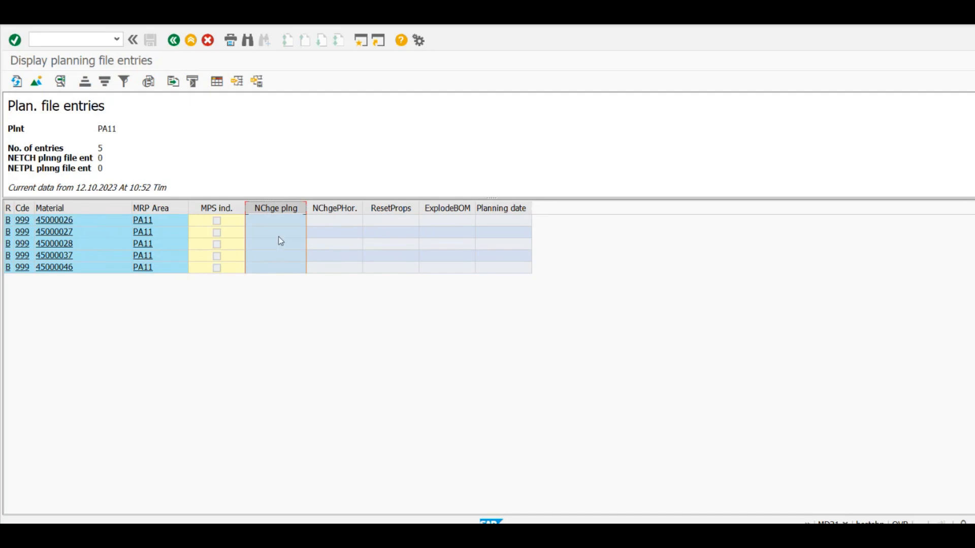
pyautogui.click(278, 222)
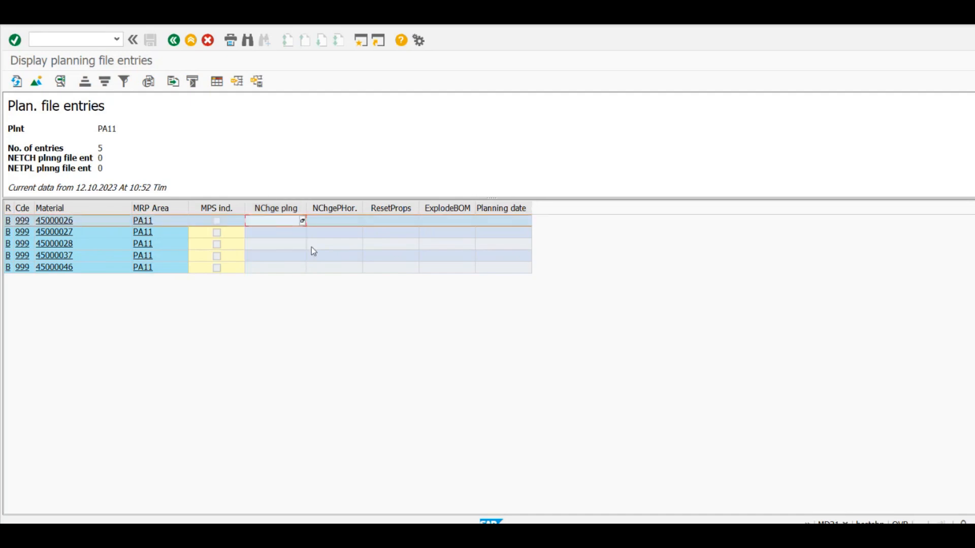
# - Switch to the purchase requisition session and open the last created requisition for material 45000026
pyautogui.hotkey('alt', 'Tab')
pyautogui.hotkey('alt', 'Tab')
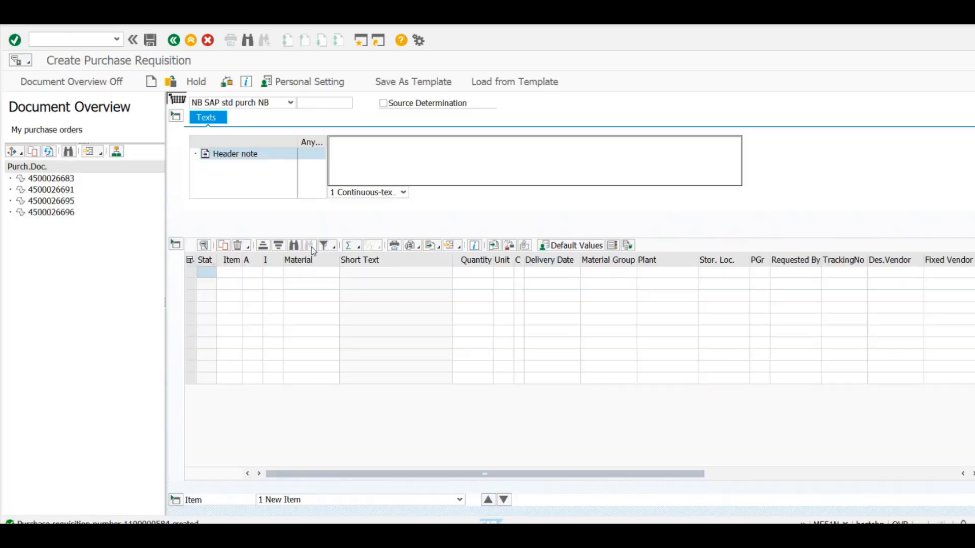
pyautogui.click(175, 85)
pyautogui.press('Return')
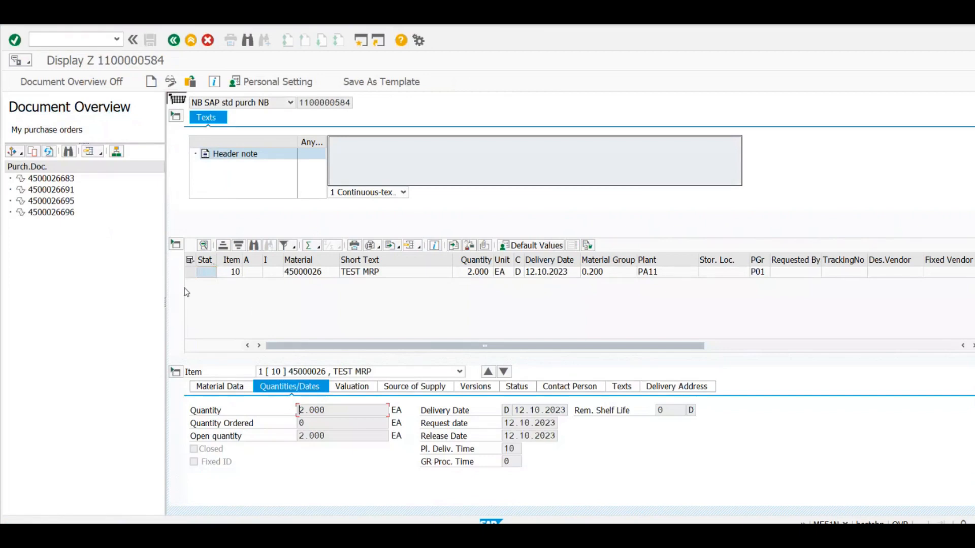
# - Put the requisition into change mode, delete item 10 for material 45000026 and save the requisition
pyautogui.click(171, 82)
pyautogui.click(195, 266)
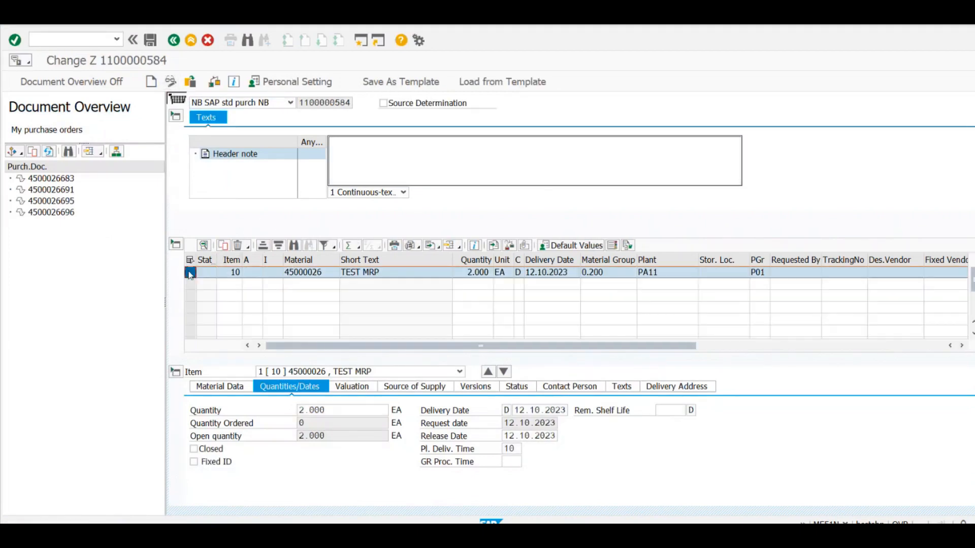
pyautogui.click(237, 247)
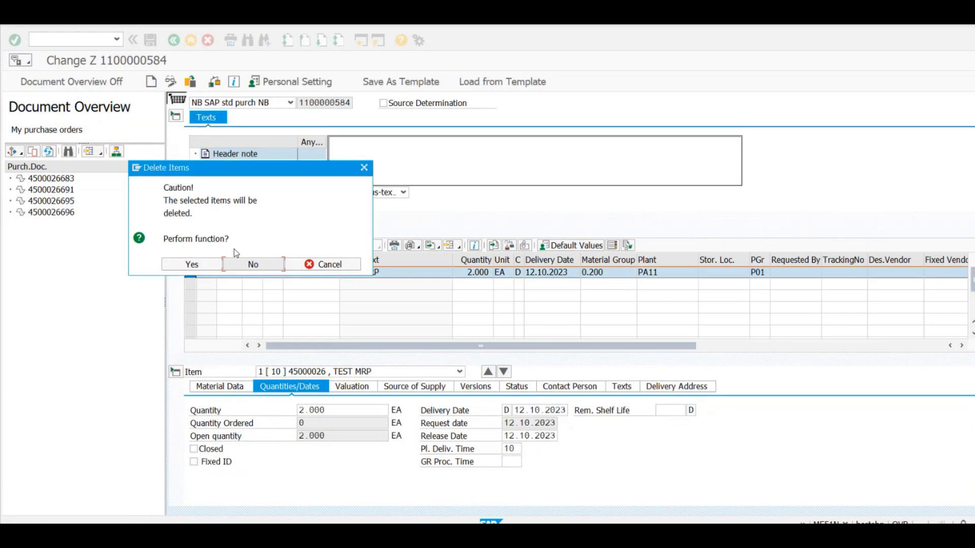
pyautogui.click(199, 267)
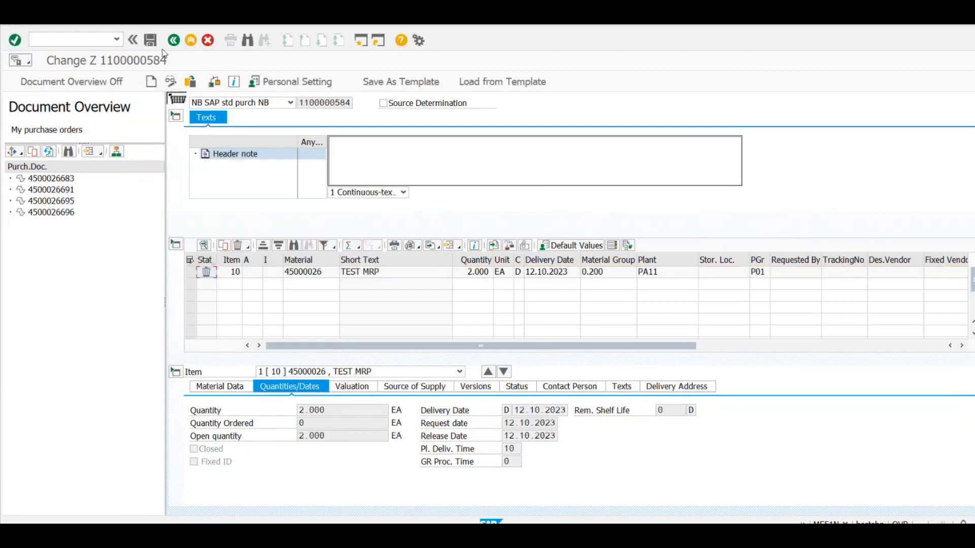
pyautogui.click(150, 41)
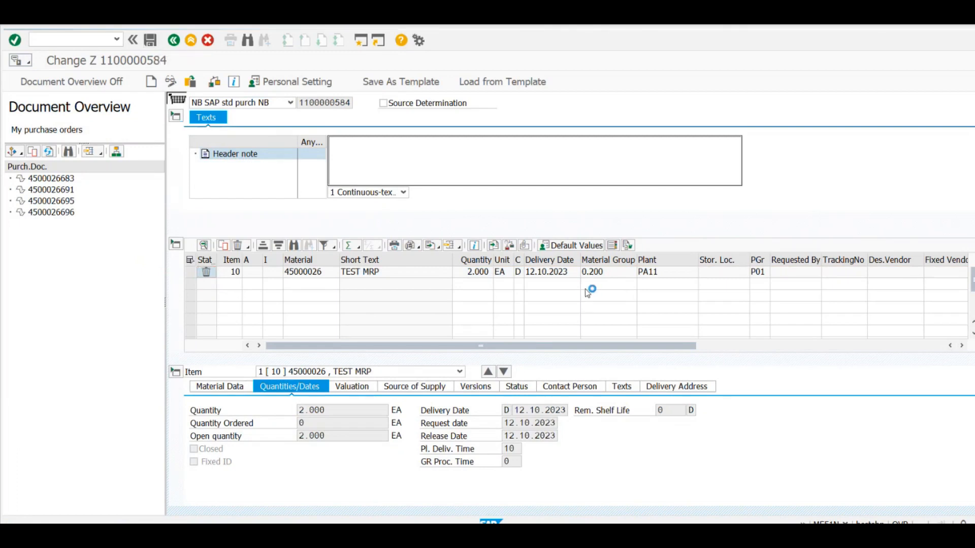
# - Open transaction MD05 in a new session from the planning file entries
pyautogui.hotkey('alt', 'Tab')
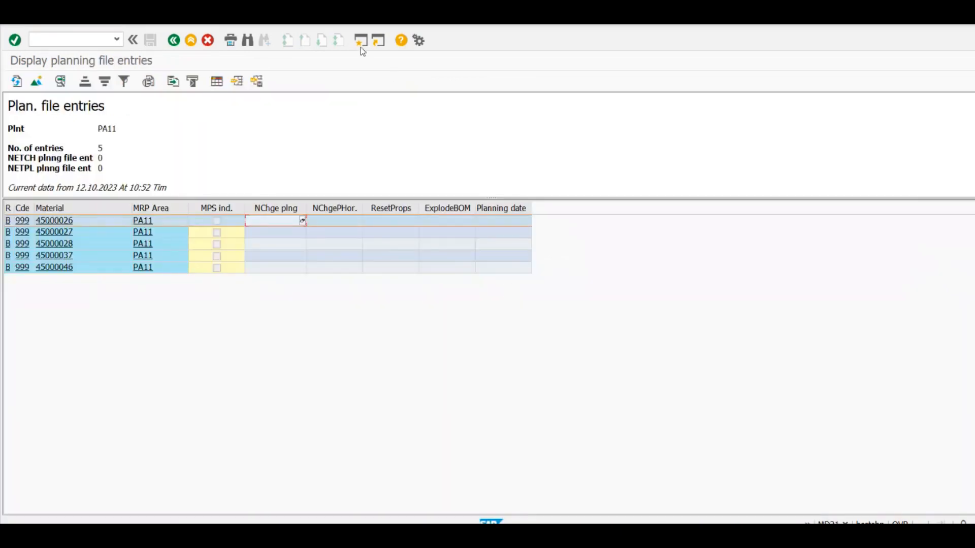
pyautogui.click(360, 42)
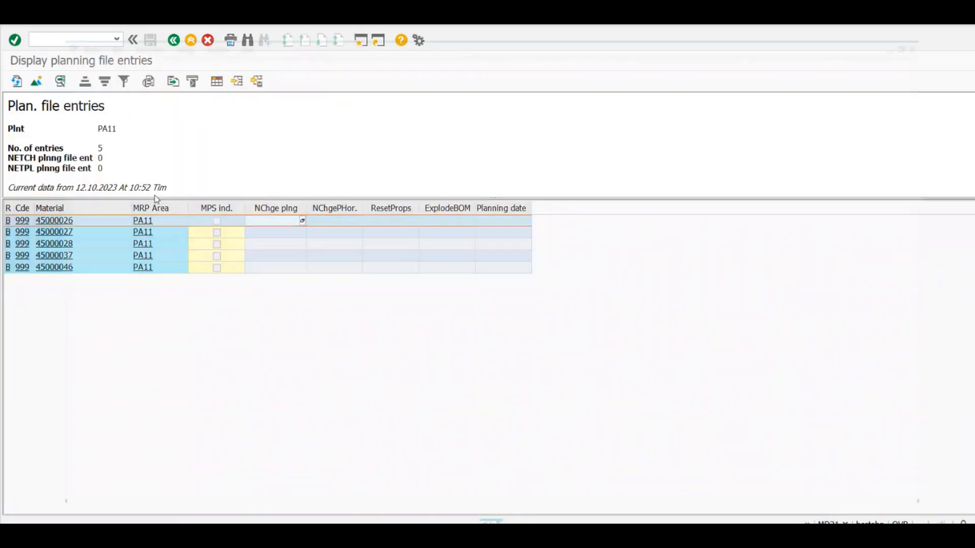
pyautogui.write('MD')
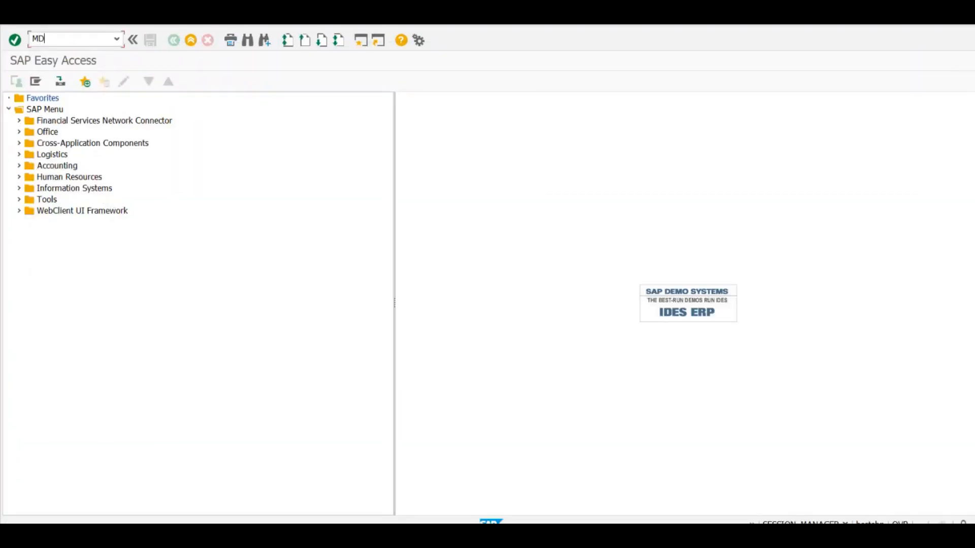
pyautogui.write('05')
pyautogui.press('Return')
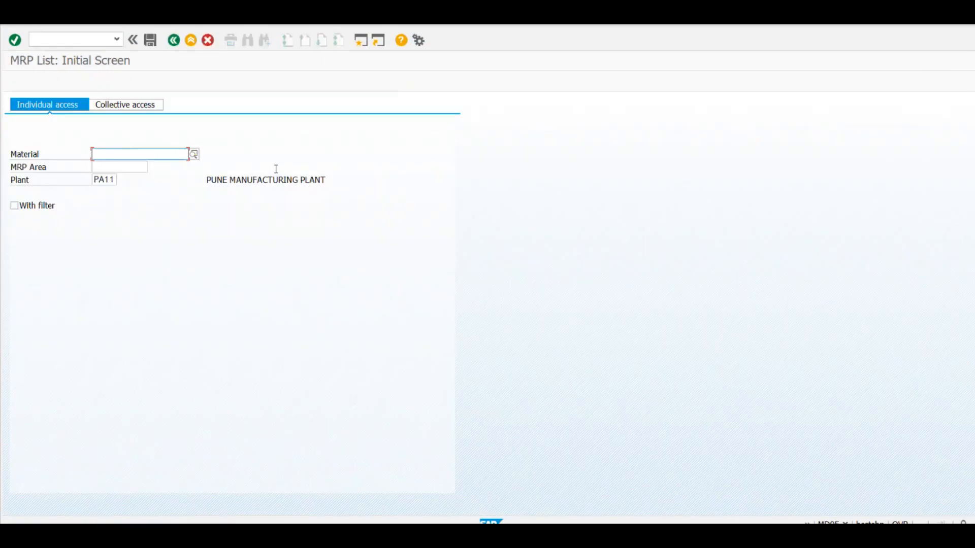
# - Copy material 45000026 from the planning file entries and display its MRP list for plant PA11
pyautogui.hotkey('alt', 'Tab')
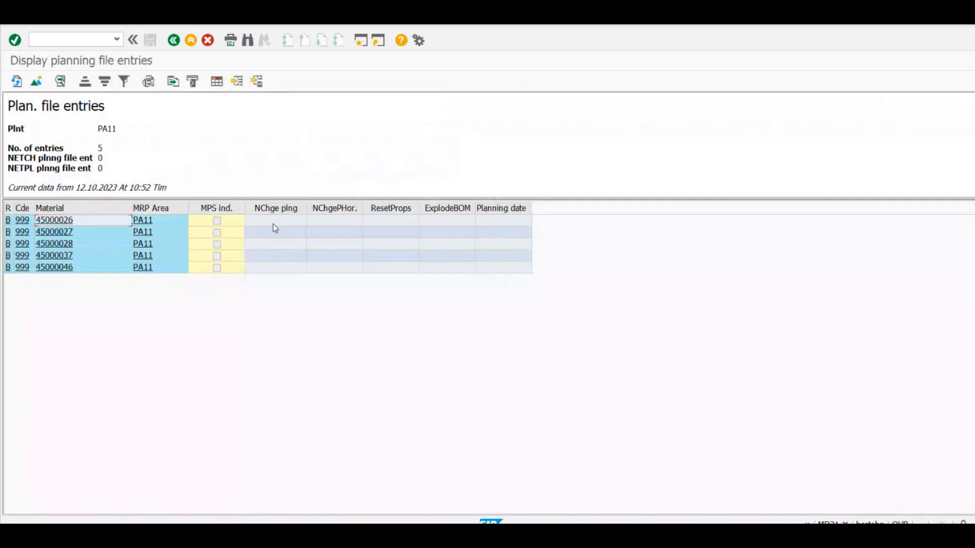
pyautogui.hotkey('alt', 'Tab')
pyautogui.hotkey('ctrl', 'v')
pyautogui.press('Return')
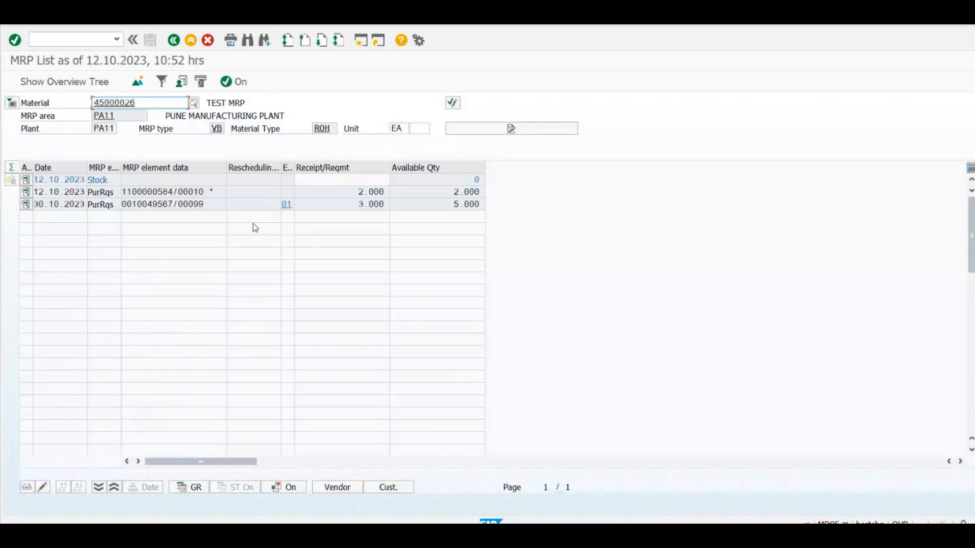
# - Examine the requisition quantities in the MRP list, and check the reorder point in the material's MRP 1 data before returning
pyautogui.click(358, 191)
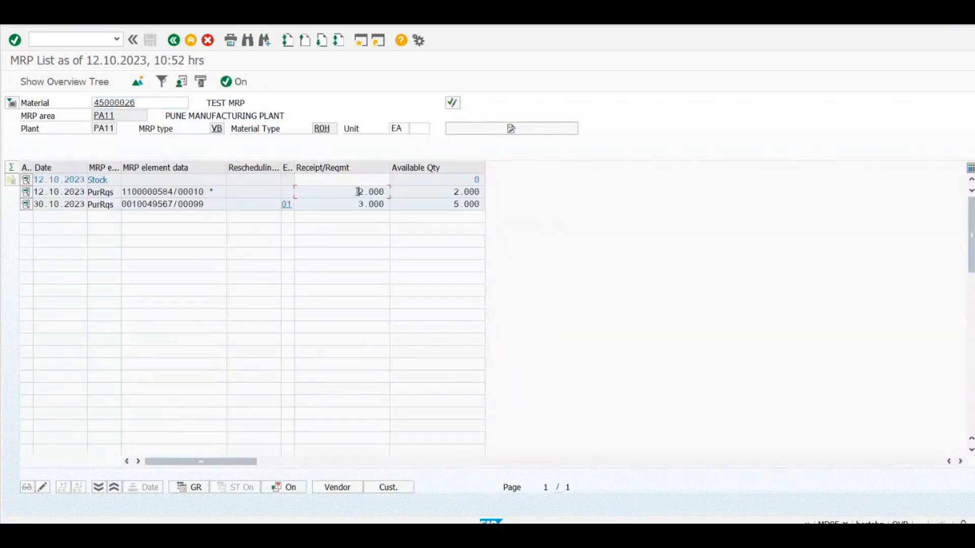
pyautogui.moveTo(356, 205); pyautogui.dragTo(390, 204)
pyautogui.click(391, 204)
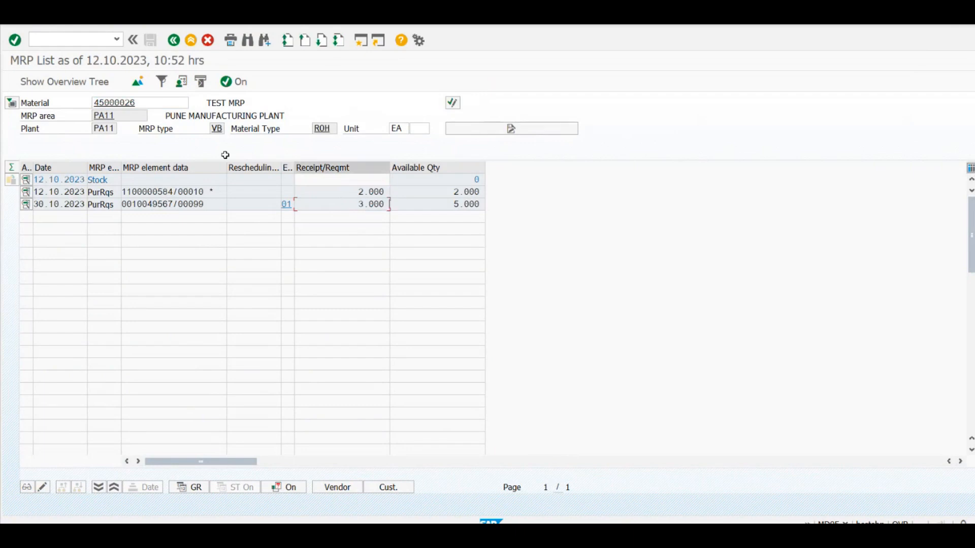
pyautogui.click(129, 104)
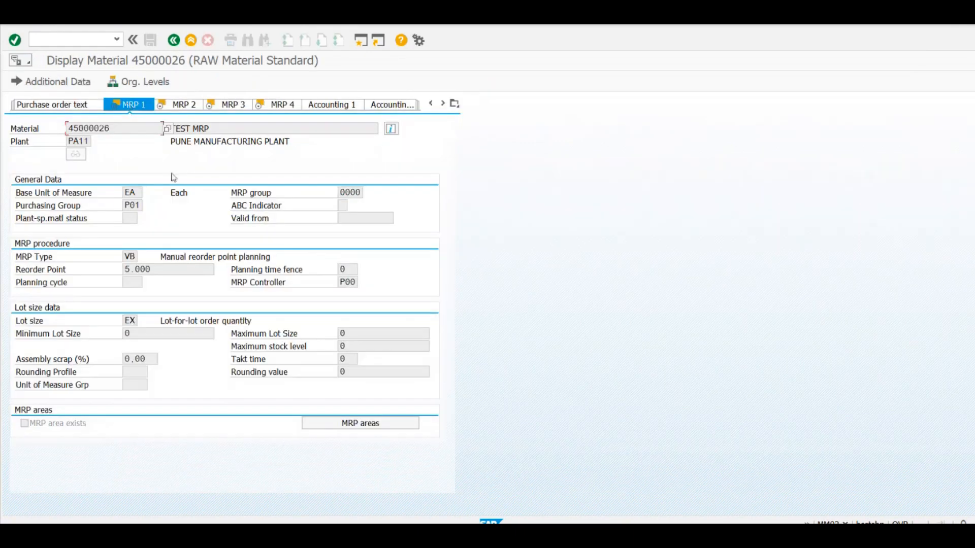
pyautogui.moveTo(151, 270); pyautogui.dragTo(122, 271)
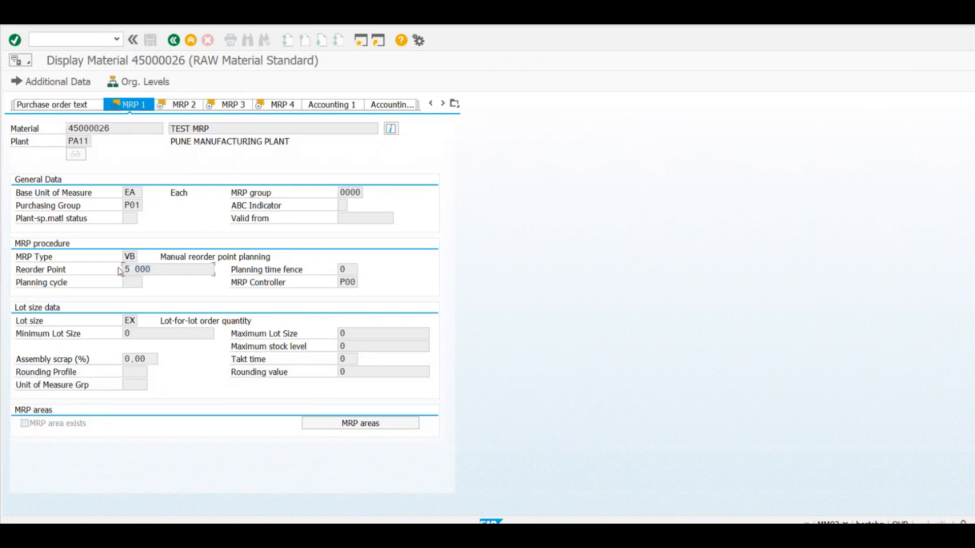
pyautogui.click(173, 40)
# - Examine the available stock and the two purchase requisitions in the MRP list, comparing the deleted requisition with the system-planned one
pyautogui.click(447, 179)
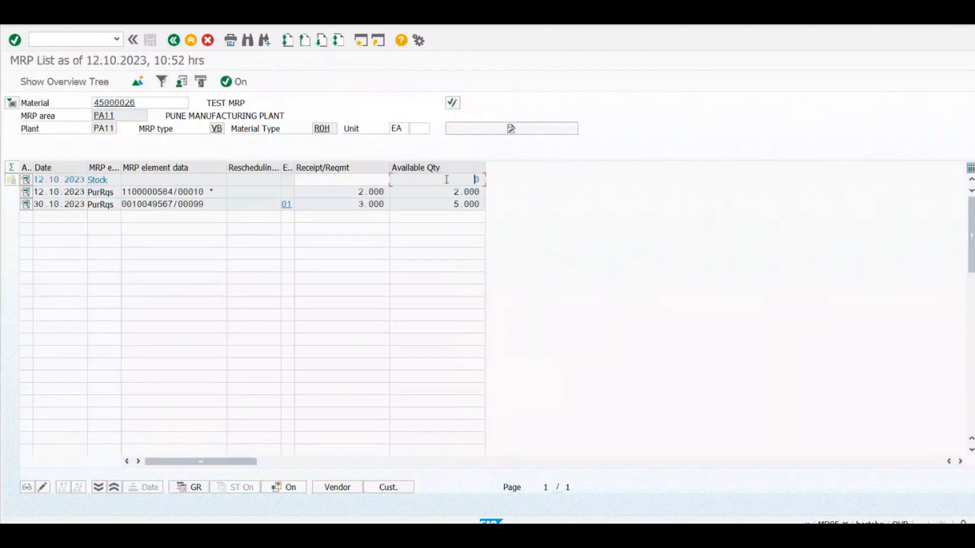
pyautogui.click(346, 195)
pyautogui.moveTo(344, 195); pyautogui.dragTo(395, 195)
pyautogui.click(393, 194)
pyautogui.click(54, 193)
pyautogui.moveTo(337, 206); pyautogui.dragTo(388, 204)
pyautogui.click(388, 206)
pyautogui.click(173, 192)
pyautogui.click(352, 202)
pyautogui.moveTo(348, 207); pyautogui.dragTo(396, 211)
pyautogui.click(117, 192)
pyautogui.click(197, 193)
pyautogui.moveTo(215, 192); pyautogui.dragTo(124, 192)
pyautogui.click(128, 193)
# - Refresh the planning file entries after the requisition deletion and check the NChge plng and NChgePHor. indicators of material 45000026
pyautogui.hotkey('alt', 'Tab')
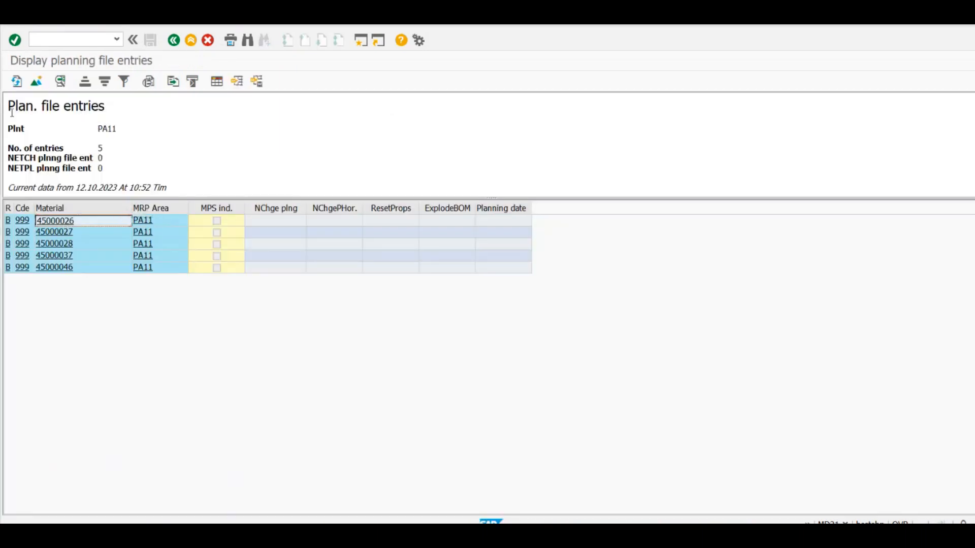
pyautogui.click(16, 81)
pyautogui.click(292, 224)
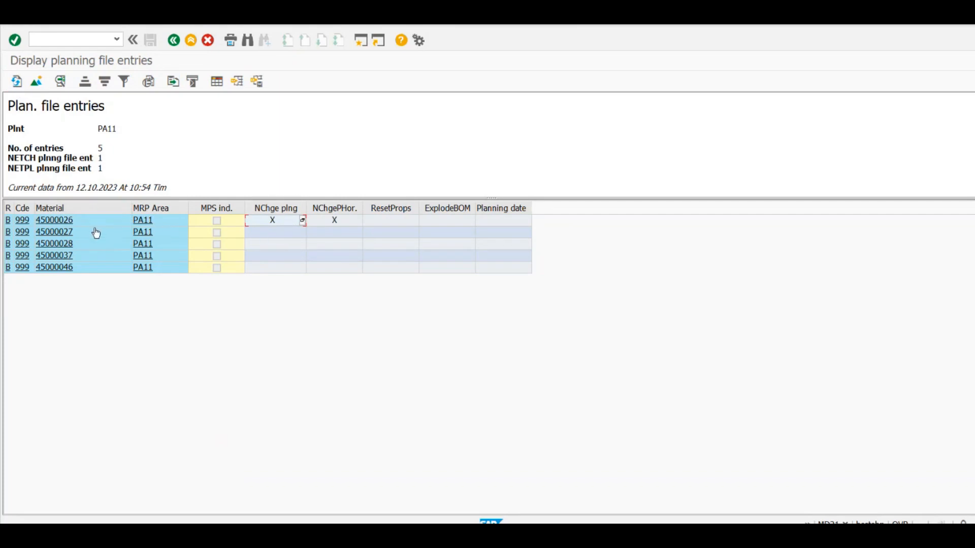
pyautogui.click(359, 224)
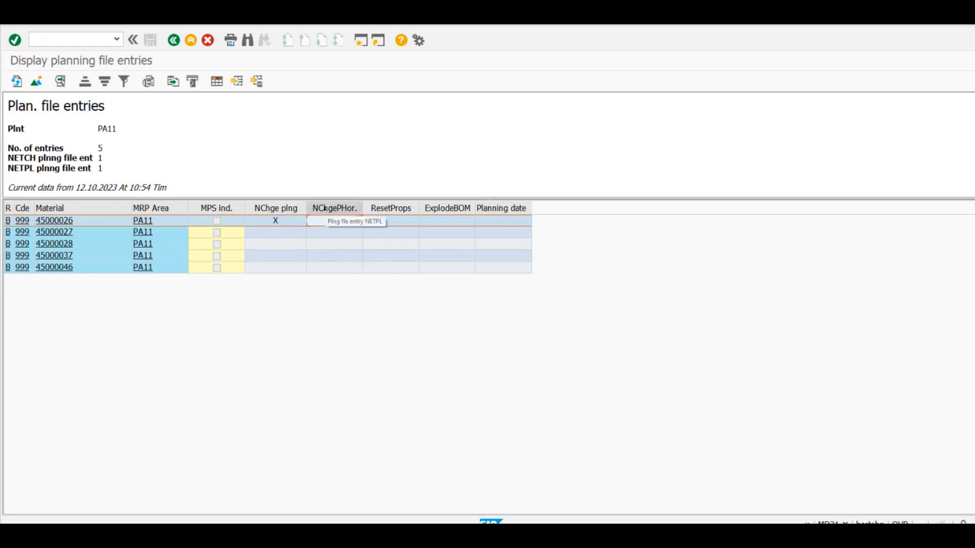
pyautogui.click(334, 208)
# - Return to the MRP Run selection from the NETCH results and set the processing key to NETPL
pyautogui.hotkey('alt', 'Tab')
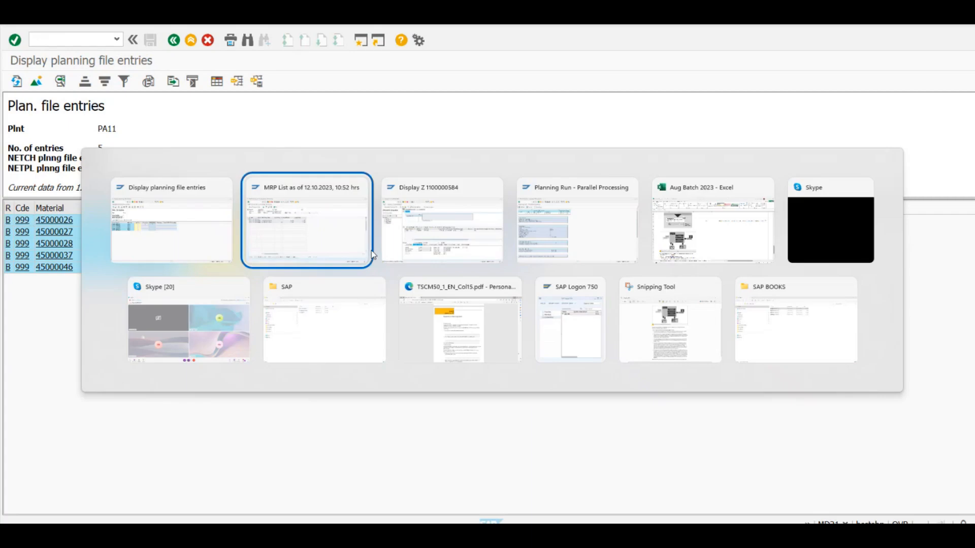
pyautogui.hotkey('alt', 'Tab')
pyautogui.hotkey('alt', 'Tab')
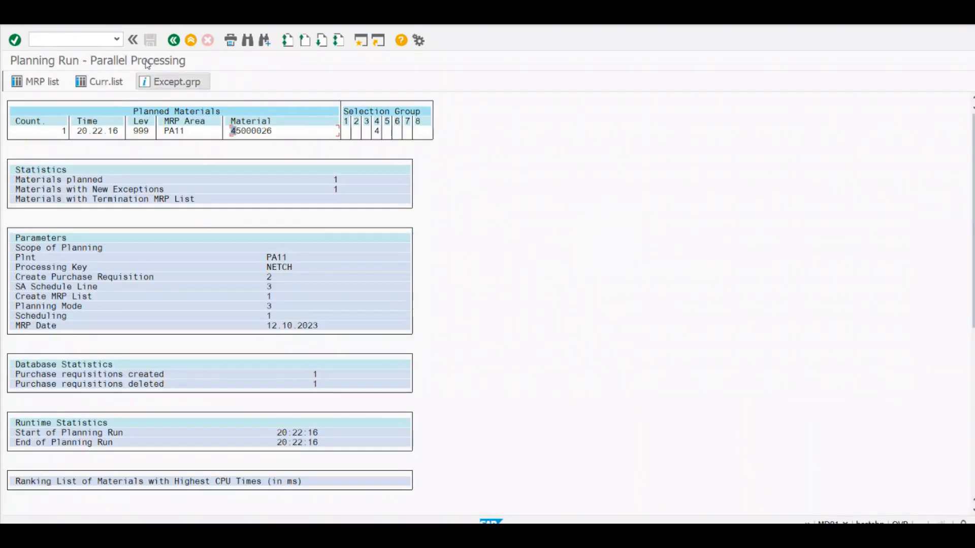
pyautogui.click(173, 40)
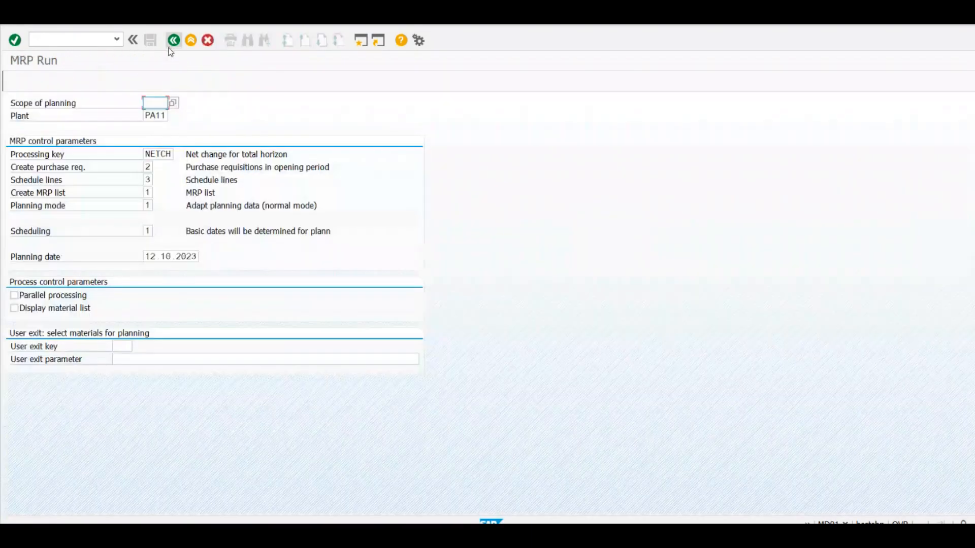
pyautogui.click(162, 154)
pyautogui.click(178, 154)
pyautogui.doubleClick(181, 242)
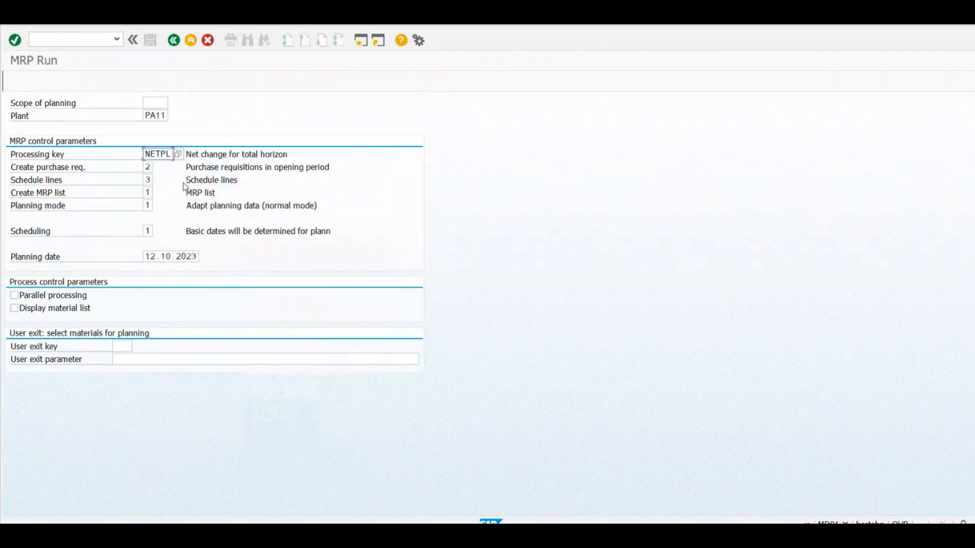
# - Set the planning mode to 3, delete and recreate planning data, and enable parallel processing and the material list display
pyautogui.click(150, 208)
pyautogui.click(158, 206)
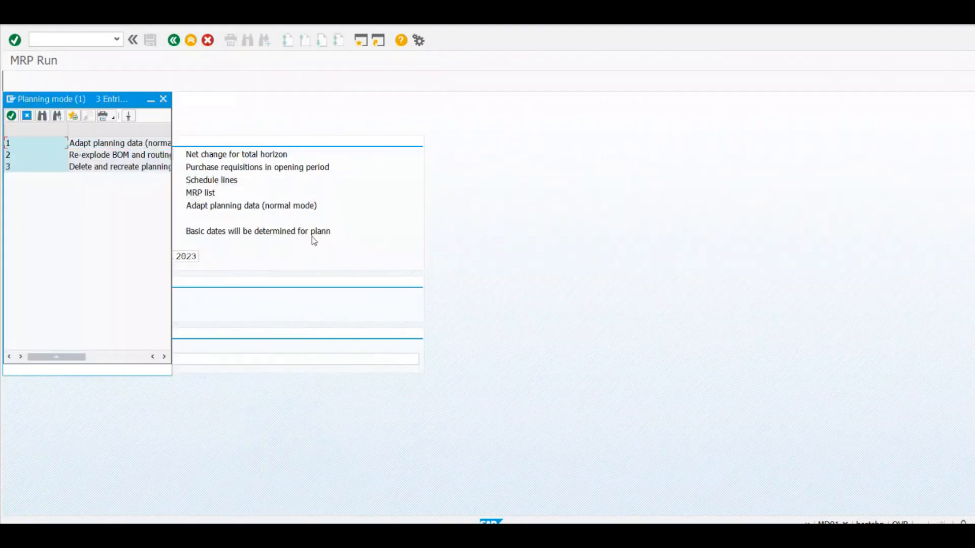
pyautogui.doubleClick(126, 172)
pyautogui.click(47, 295)
pyautogui.click(41, 309)
# - Review the net change indicators of material 45000026 in the planning file entries, and execute the NETPL planning run for plant PA11
pyautogui.hotkey('alt', 'Tab')
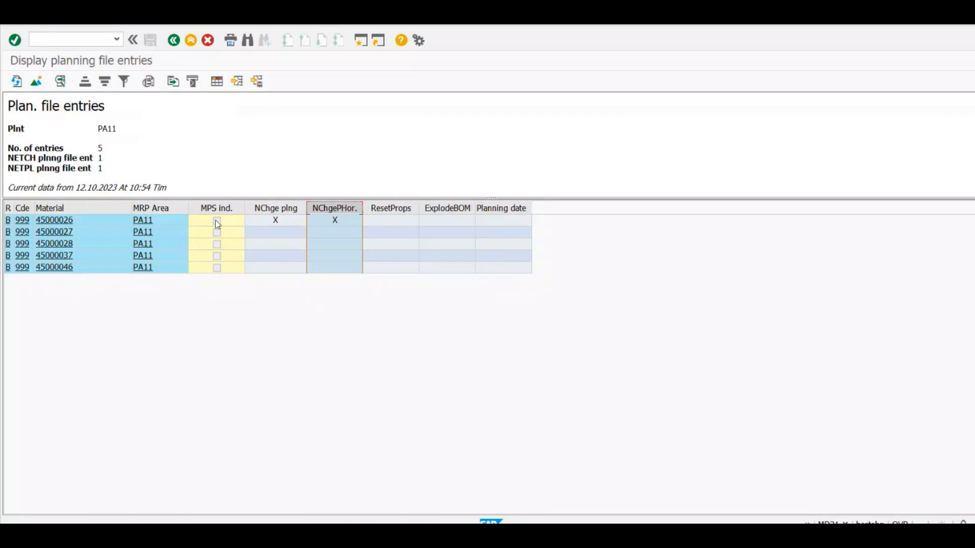
pyautogui.click(217, 220)
pyautogui.click(341, 207)
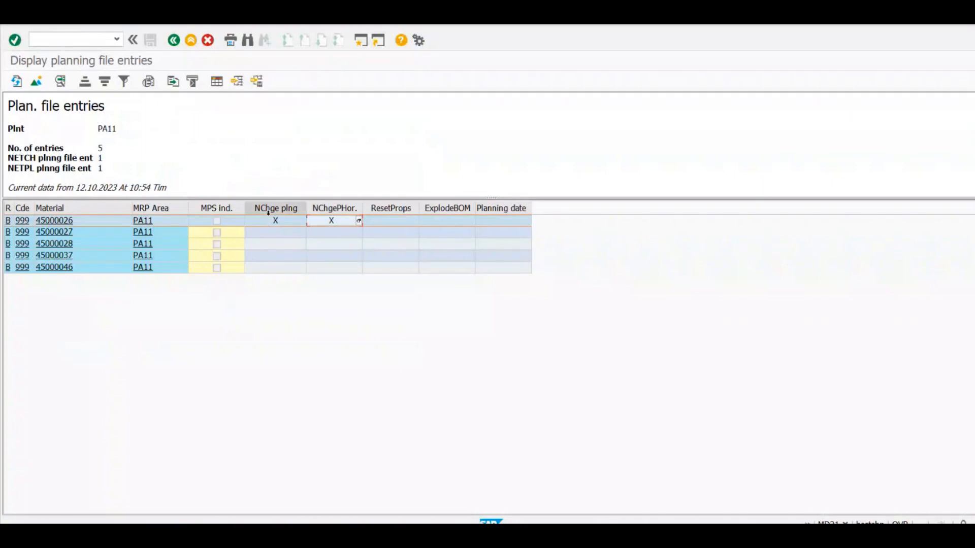
pyautogui.click(333, 209)
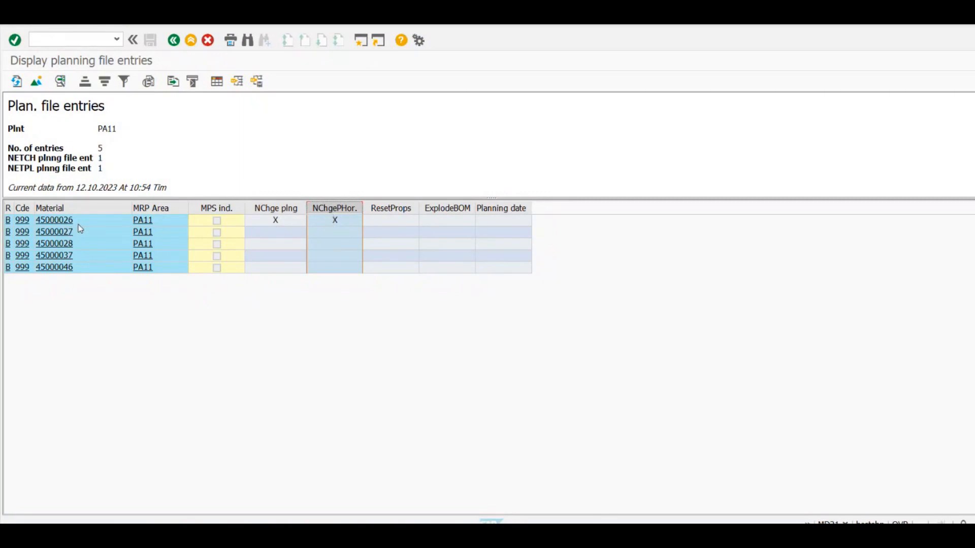
pyautogui.press('F3')
pyautogui.press('Return')
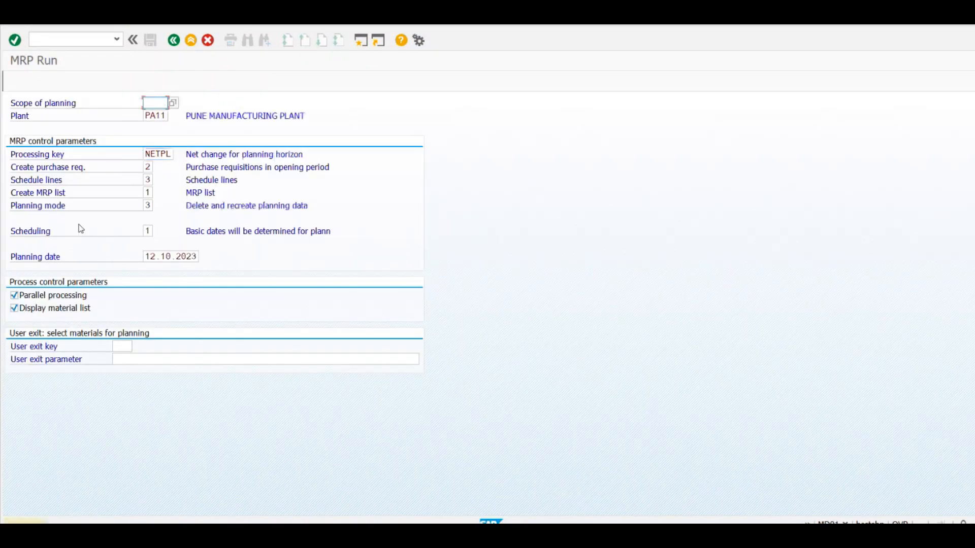
pyautogui.press('Return')
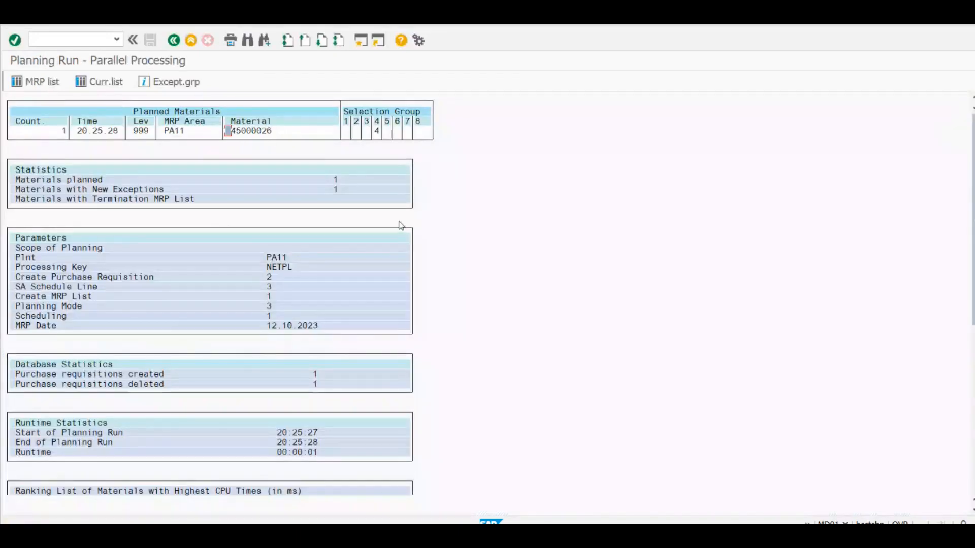
# - Refresh the planning file entries after the NETPL run and compare the NChge plng and NChgePHor. columns for material 45000026
pyautogui.press('F3')
pyautogui.click(15, 83)
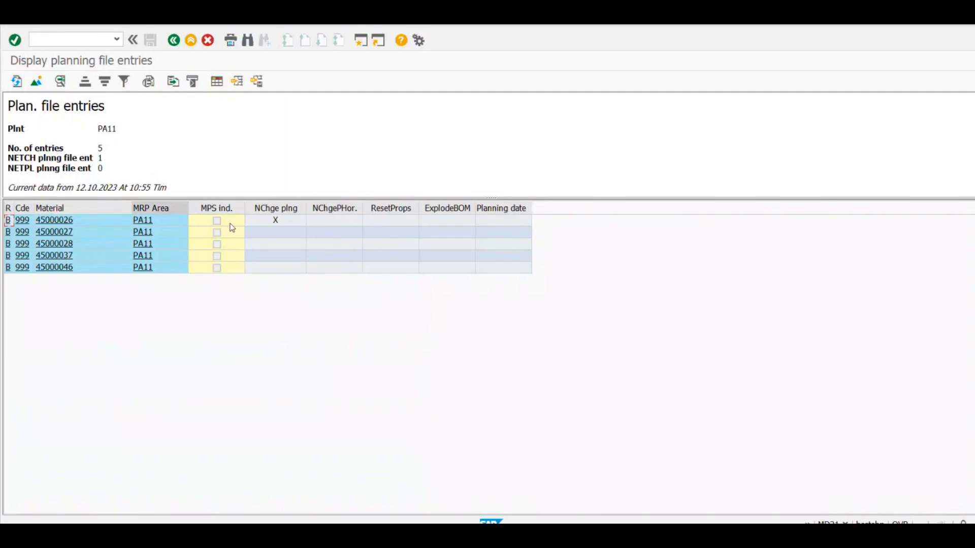
pyautogui.click(334, 208)
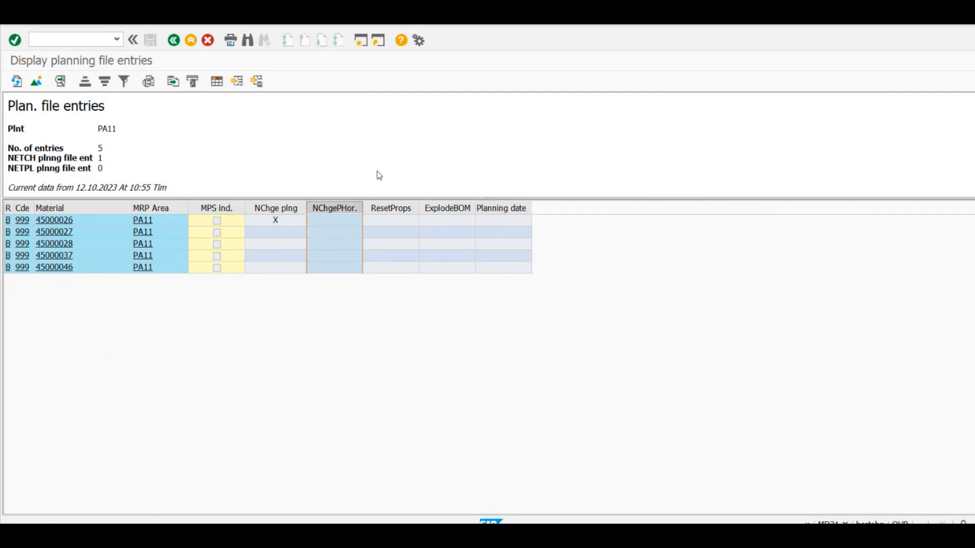
pyautogui.click(352, 222)
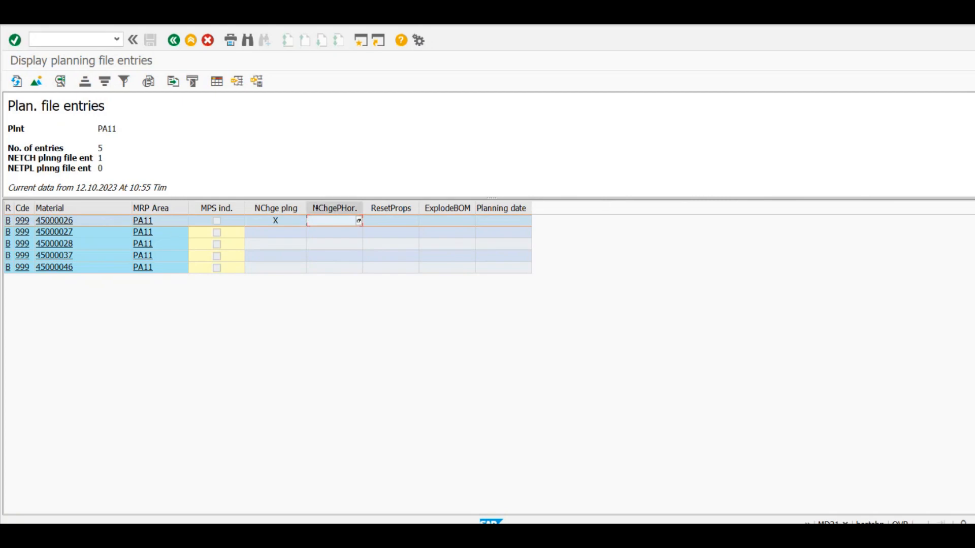
pyautogui.click(320, 208)
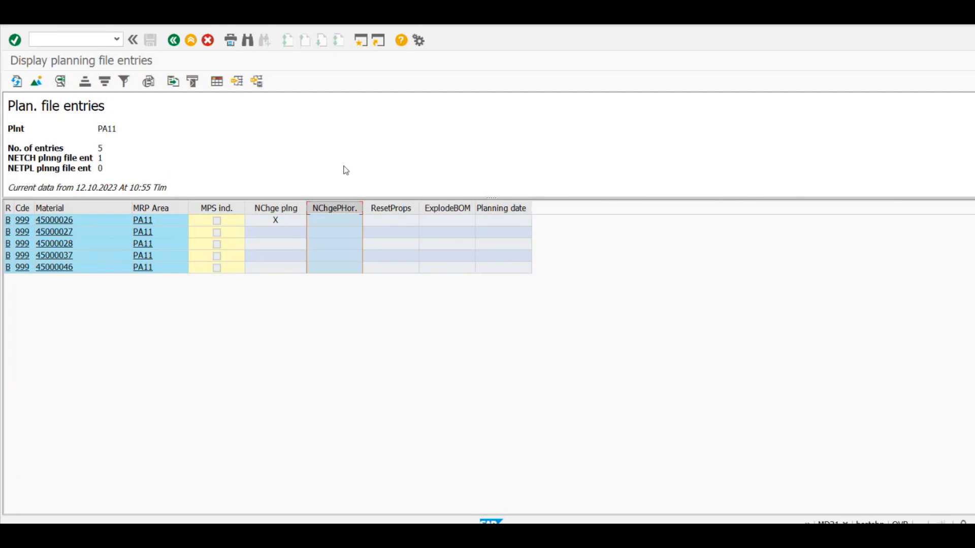
pyautogui.click(276, 208)
pyautogui.keyDown('ctrl'); pyautogui.click(335, 208); pyautogui.keyUp('ctrl')
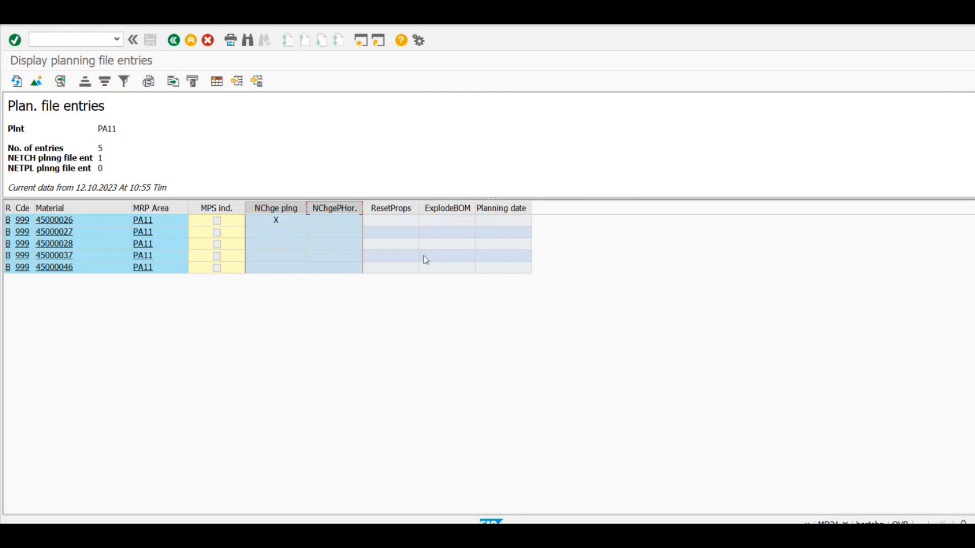
# - Switch from the SAP planning results to the Excel notes and enter the label NETPL in cell F163
pyautogui.click(299, 256)
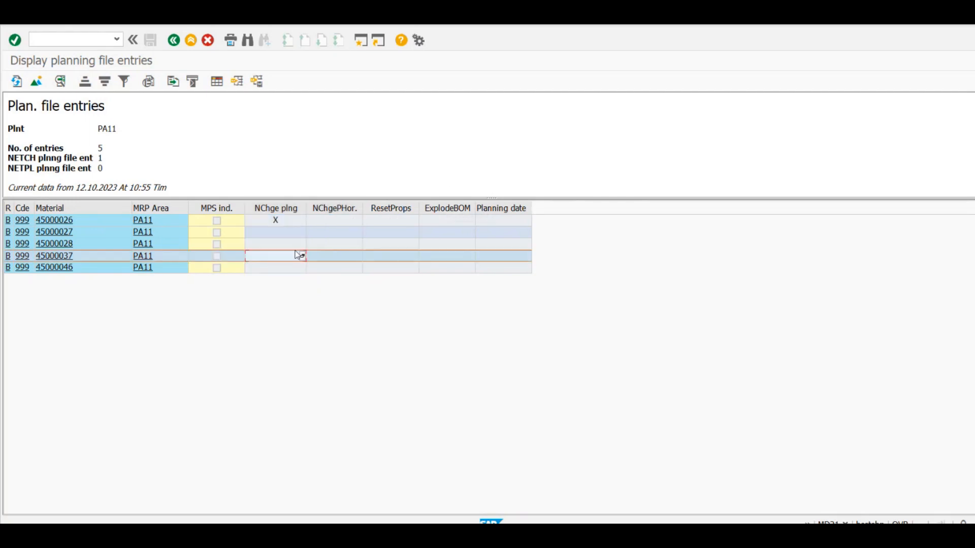
pyautogui.hotkey('alt', 'Tab')
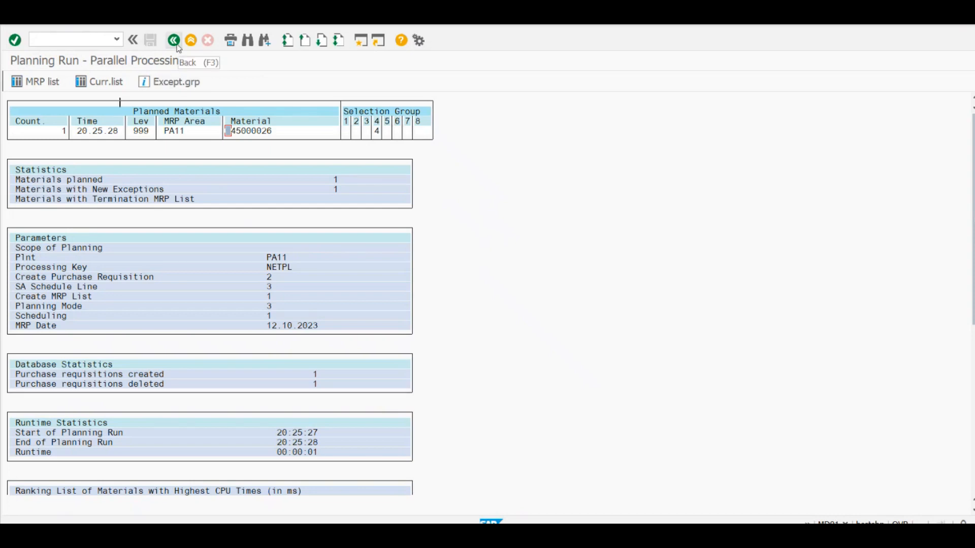
pyautogui.moveTo(661, 533)
pyautogui.click(661, 487)
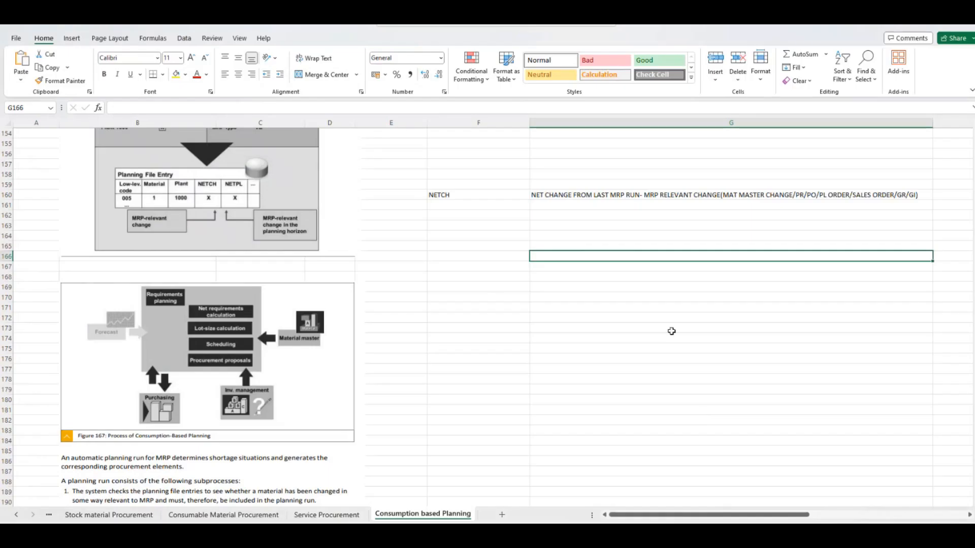
pyautogui.click(464, 226)
pyautogui.write('n')
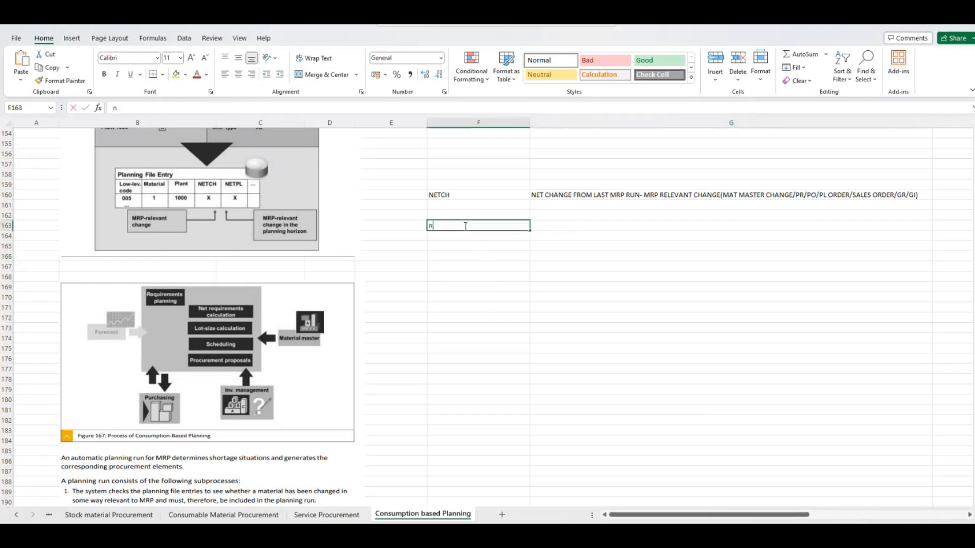
pyautogui.write('et')
pyautogui.press('BackSpace')
pyautogui.press('BackSpace')
pyautogui.press('BackSpace')
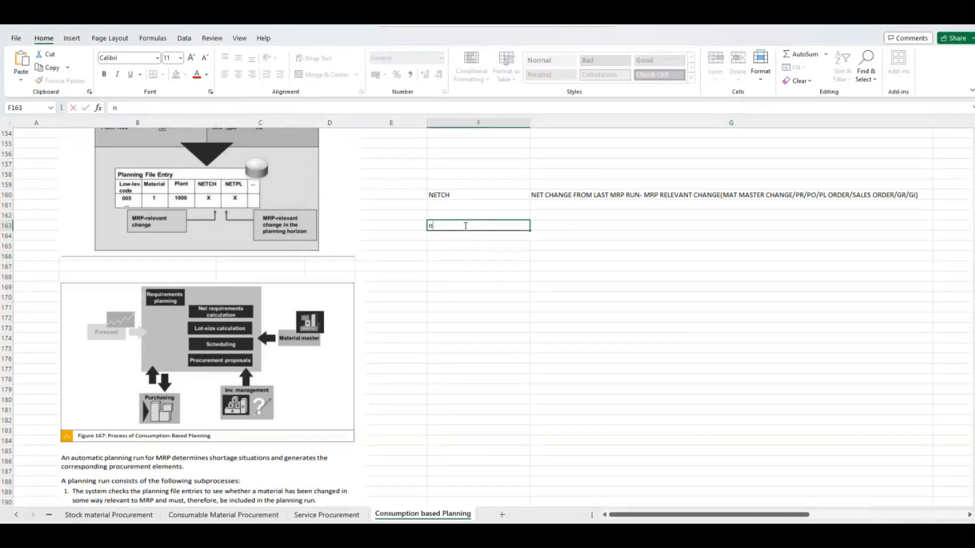
pyautogui.write('NETPL')
# - Describe NETPL in cell G163 as NET CHANGE IN PLANNING HORIZON
pyautogui.press('Tab')
pyautogui.write('NETC')
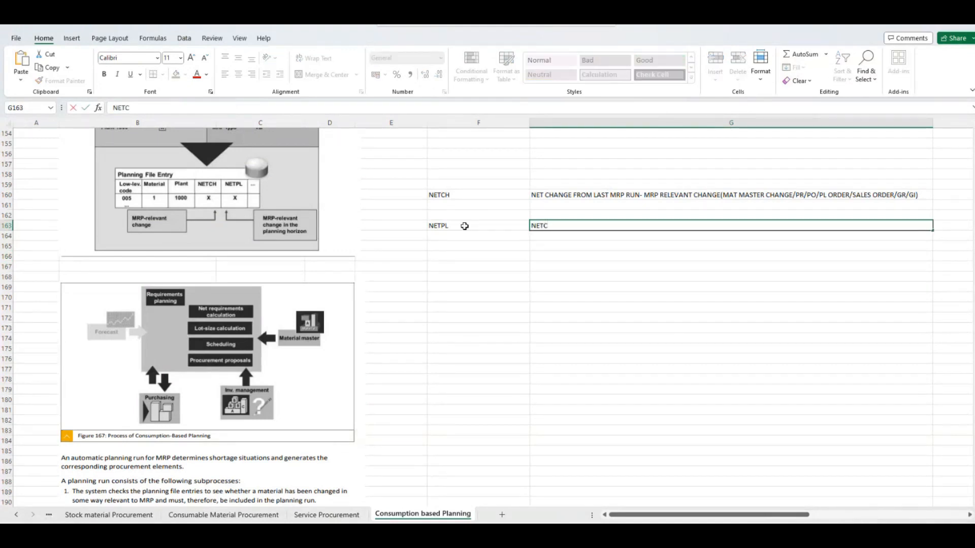
pyautogui.press('BackSpace')
pyautogui.write('CHANGE I')
pyautogui.write('N PLA')
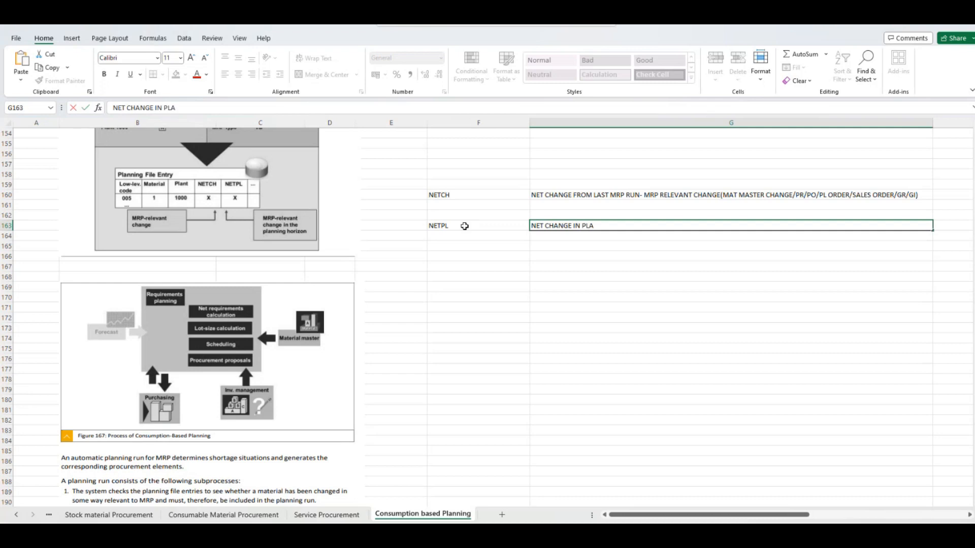
pyautogui.write('NNING HORIZON')
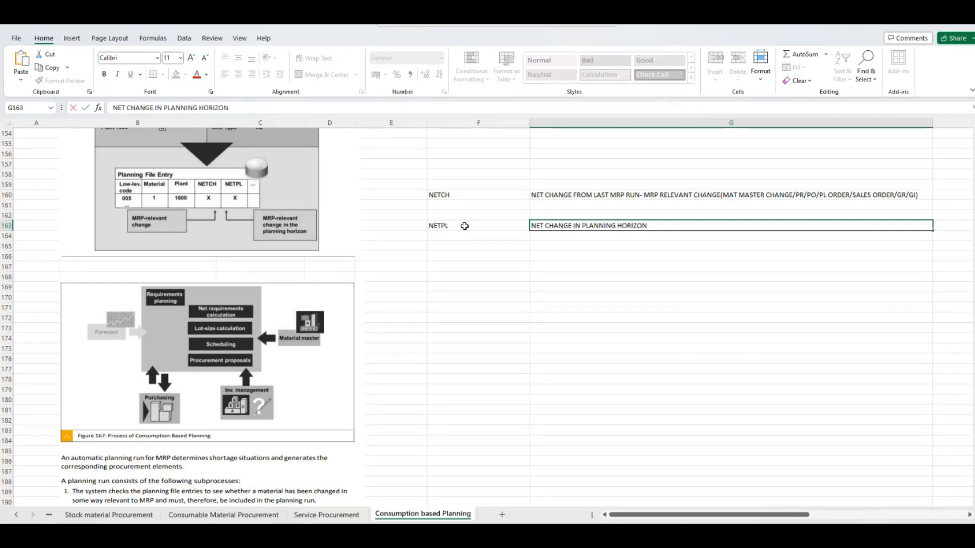
pyautogui.press('Return')
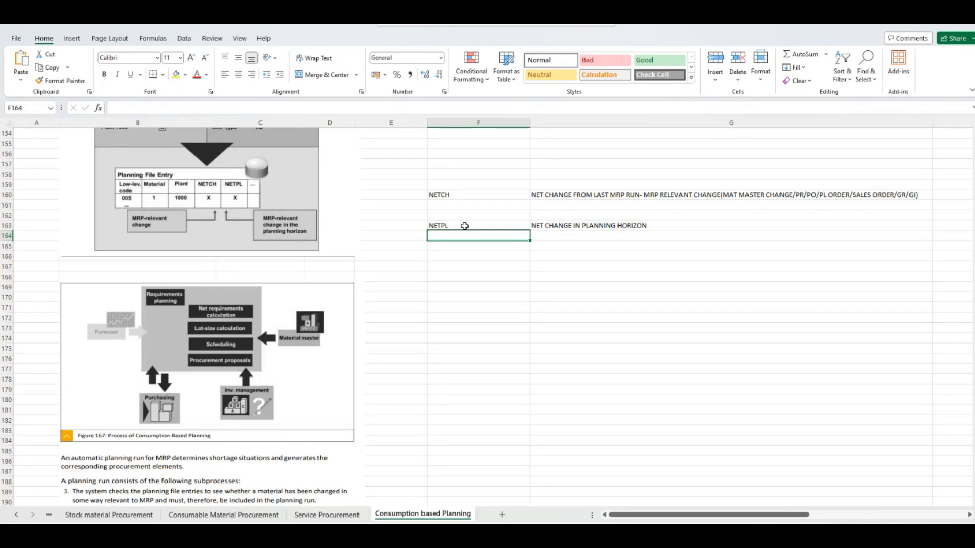
# - Add the label PLANNING HORIZON in cell F165 with the value 30 DAYS beside it in G165
pyautogui.press('Down')
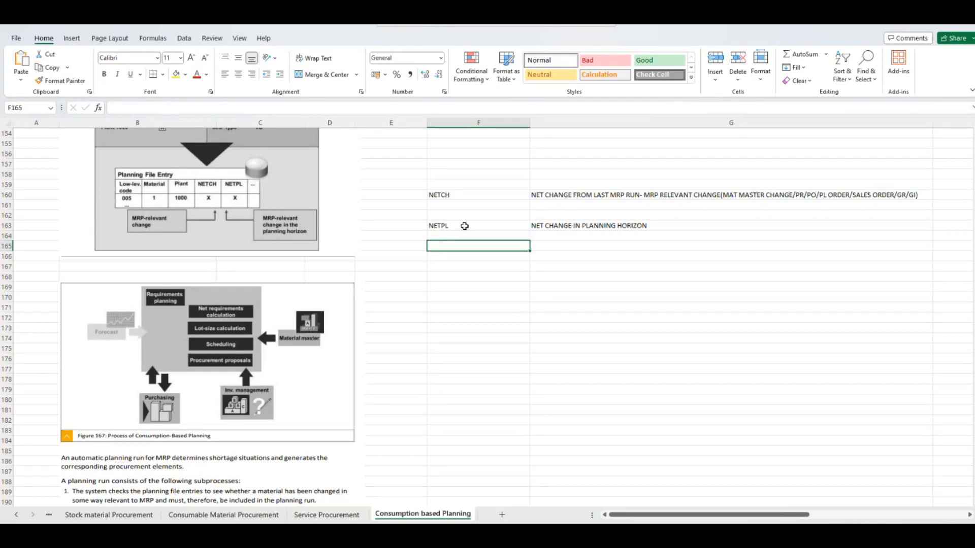
pyautogui.write('PLANNING ')
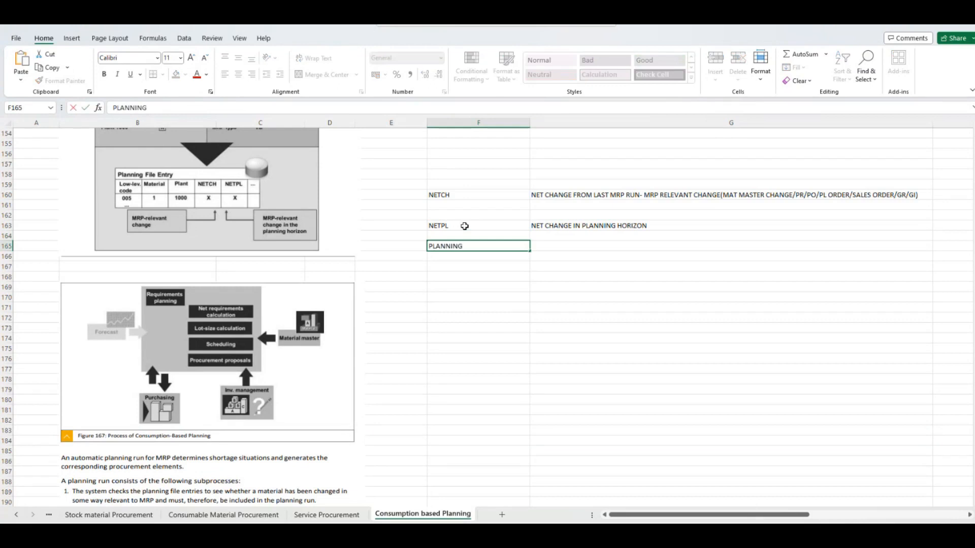
pyautogui.write('HORIZON')
pyautogui.press('Return')
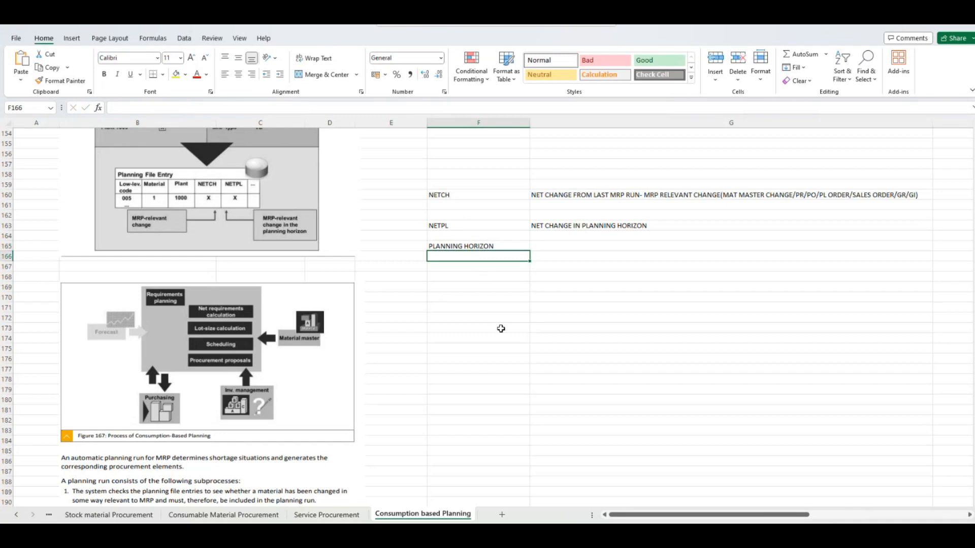
pyautogui.click(617, 246)
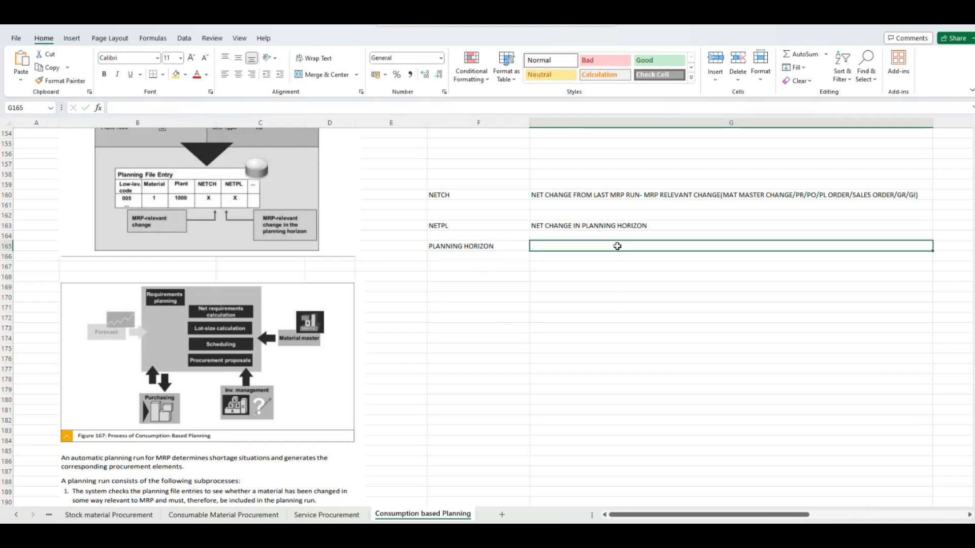
pyautogui.write('30')
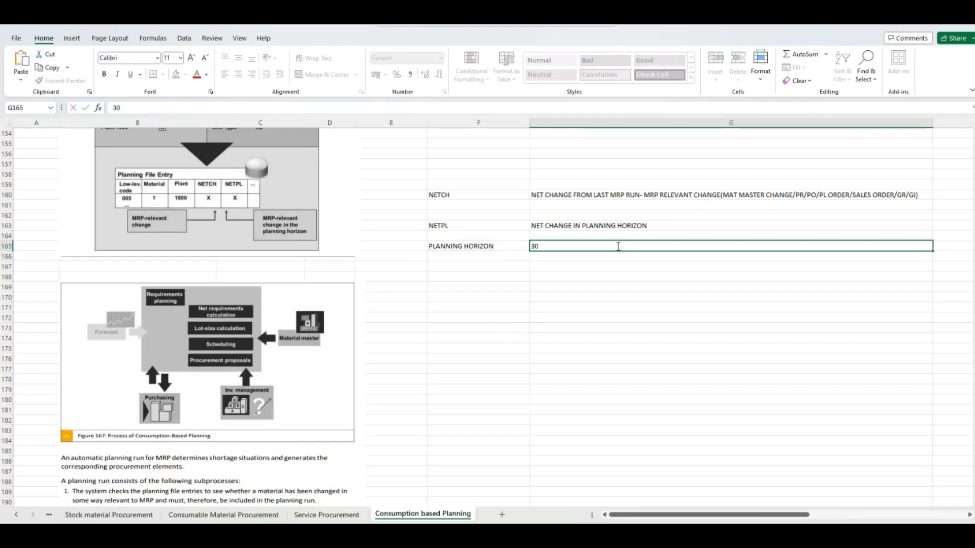
pyautogui.write(' DAYS')
pyautogui.press('Return')
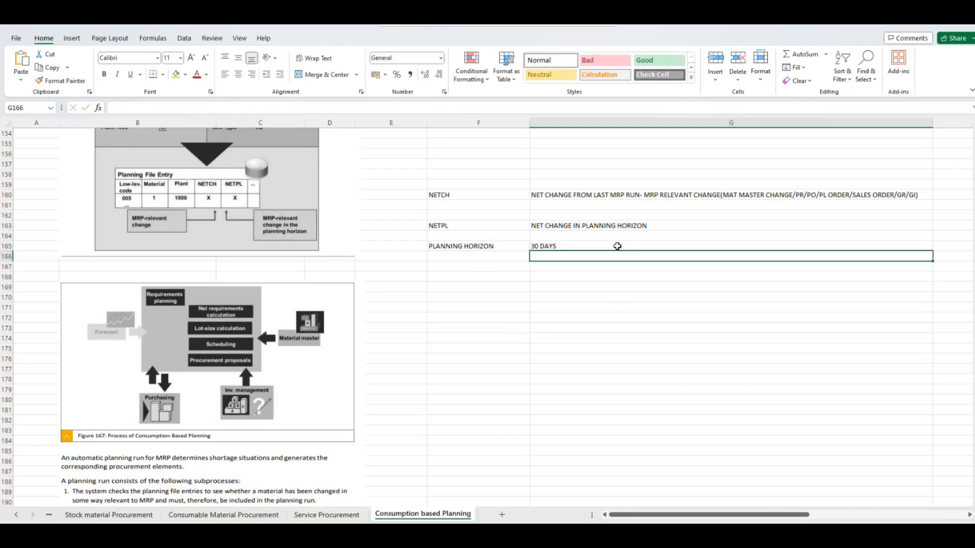
pyautogui.click(617, 246)
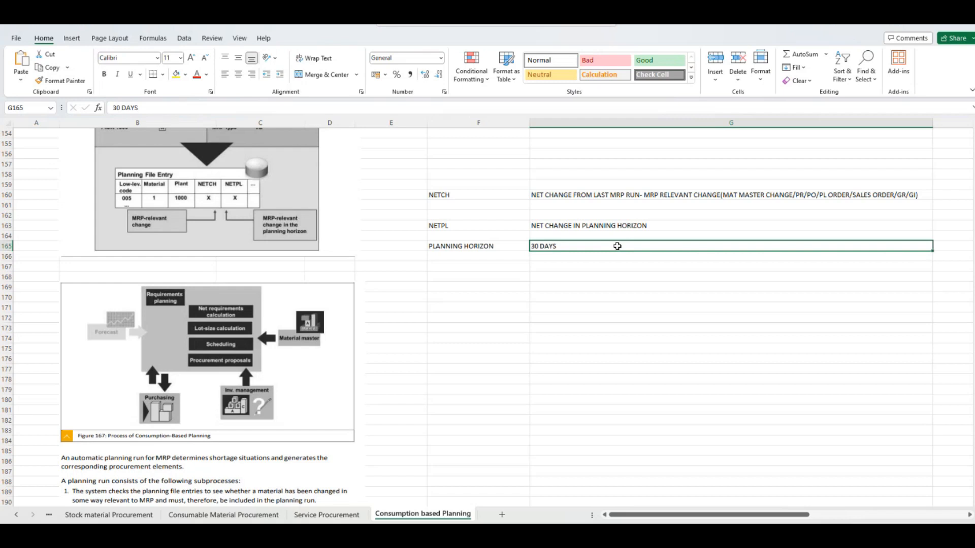
# - Enter the example heading RICE CONSUMPTION IN 1 MONTH in cell F167 and fit column F to its text
pyautogui.click(473, 268)
pyautogui.click(573, 247)
pyautogui.click(463, 269)
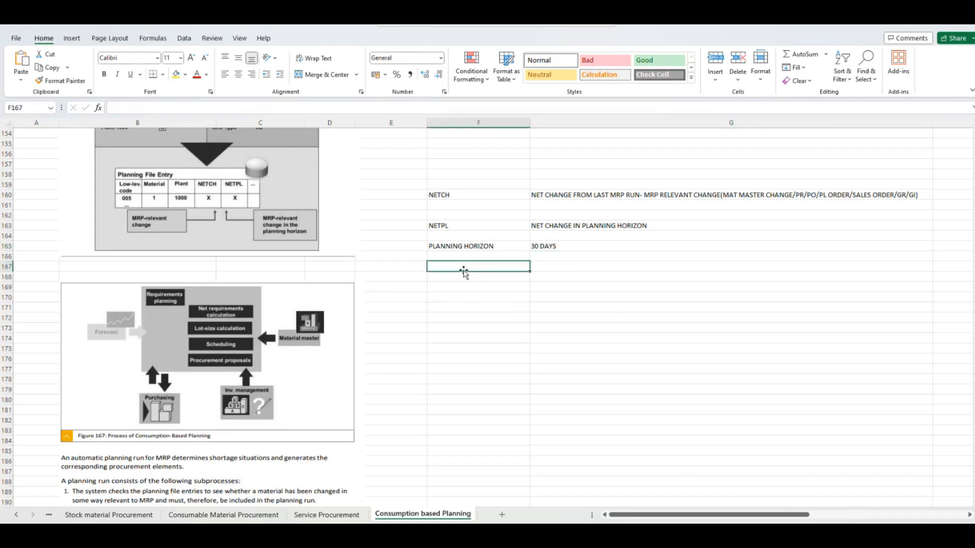
pyautogui.write('RICE CONSUM')
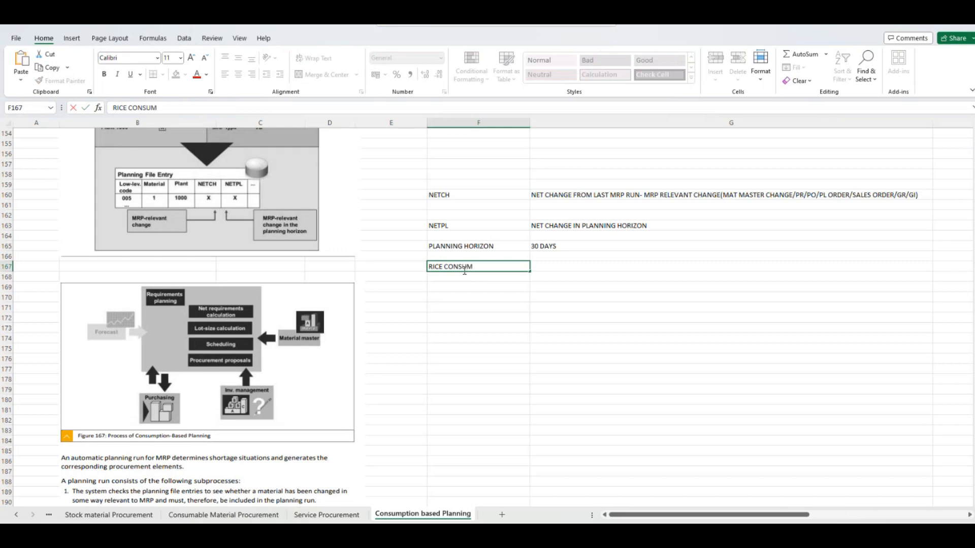
pyautogui.write('PTION IN 1 MONTH')
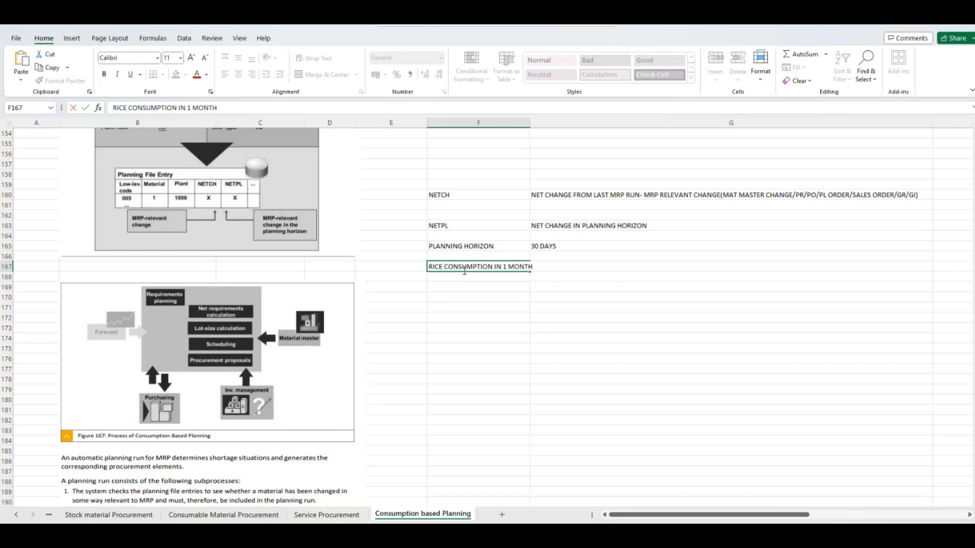
pyautogui.press('Return')
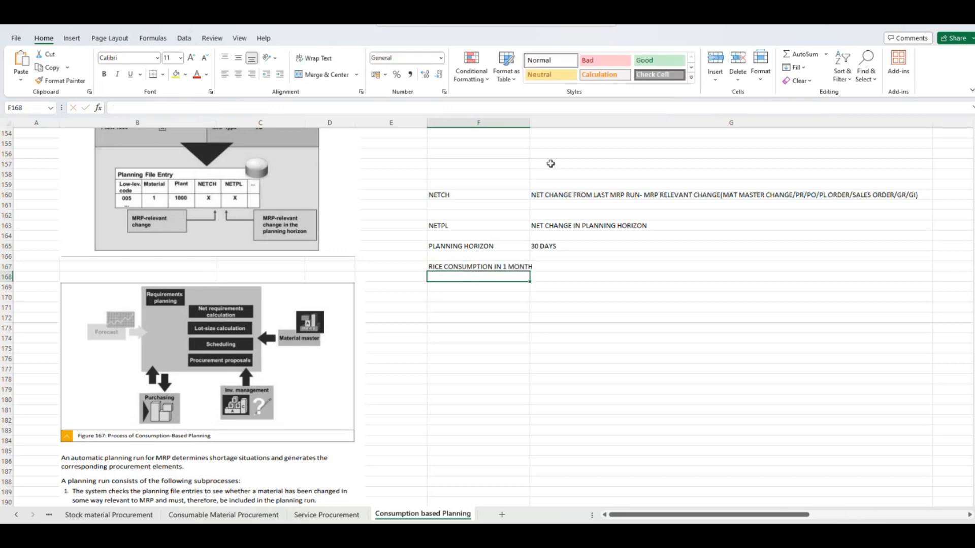
pyautogui.doubleClick(530, 122)
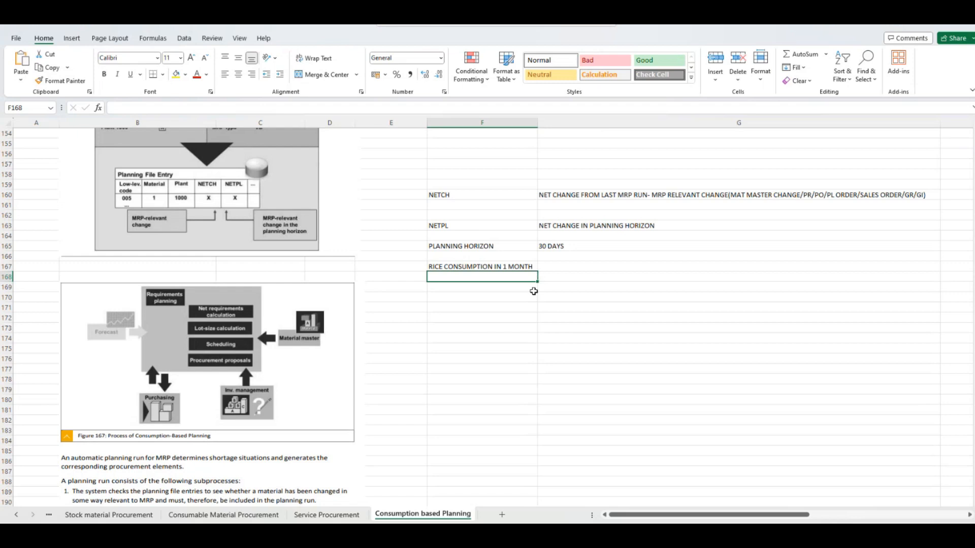
# - Enter the monthly rice consumption of 5 KG in cell F168
pyautogui.write('5')
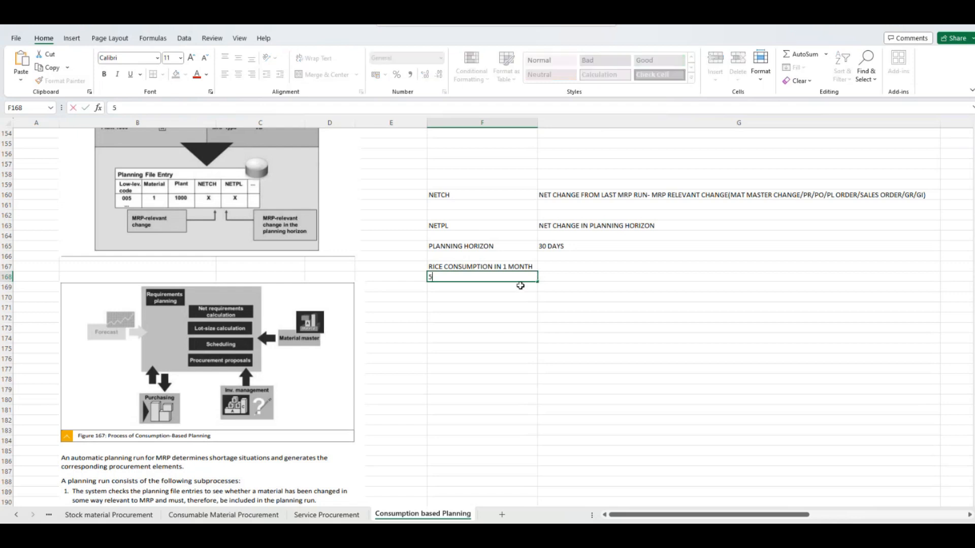
pyautogui.write(' KG')
pyautogui.press('Return')
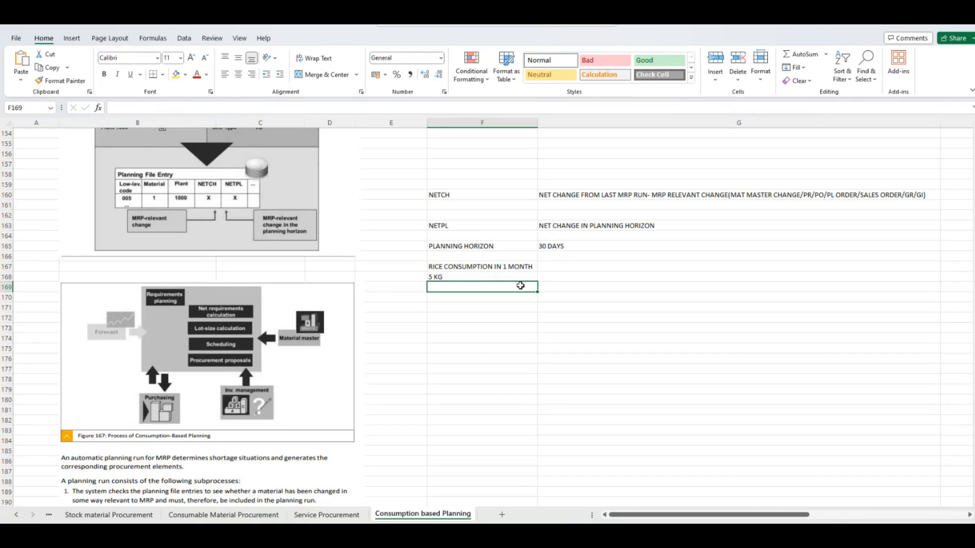
pyautogui.click(465, 304)
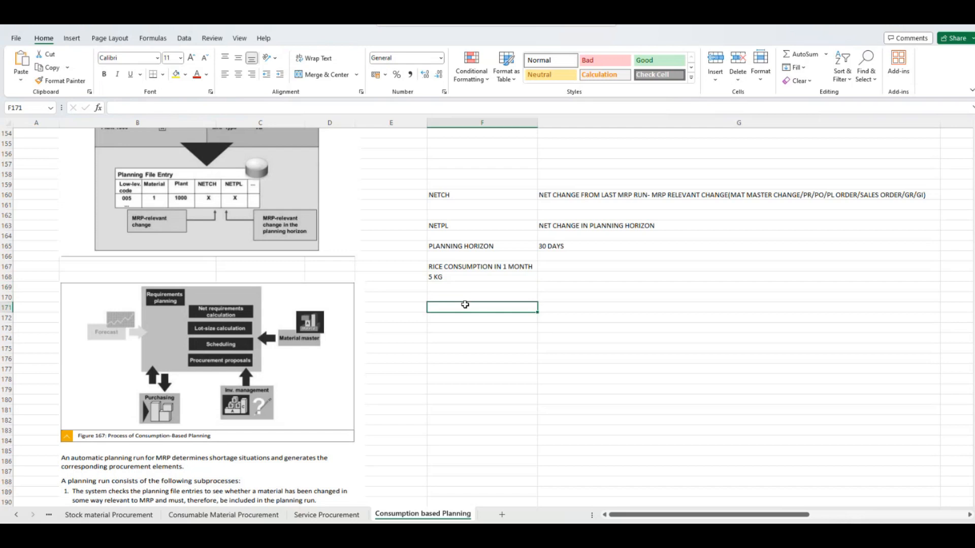
pyautogui.write('PO')
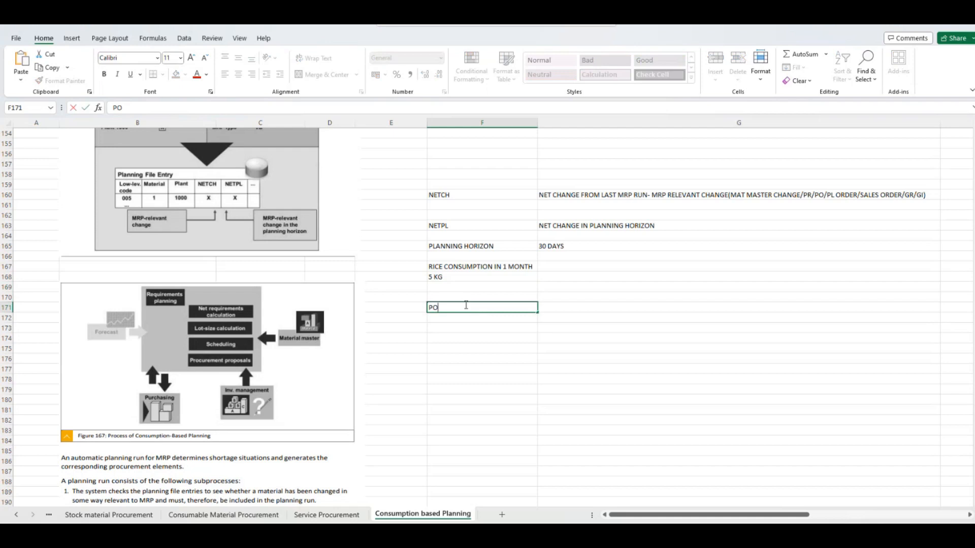
pyautogui.press('BackSpace')
pyautogui.press('BackSpace')
pyautogui.write('PR')
pyautogui.press('BackSpace')
pyautogui.press('BackSpace')
pyautogui.click(479, 274)
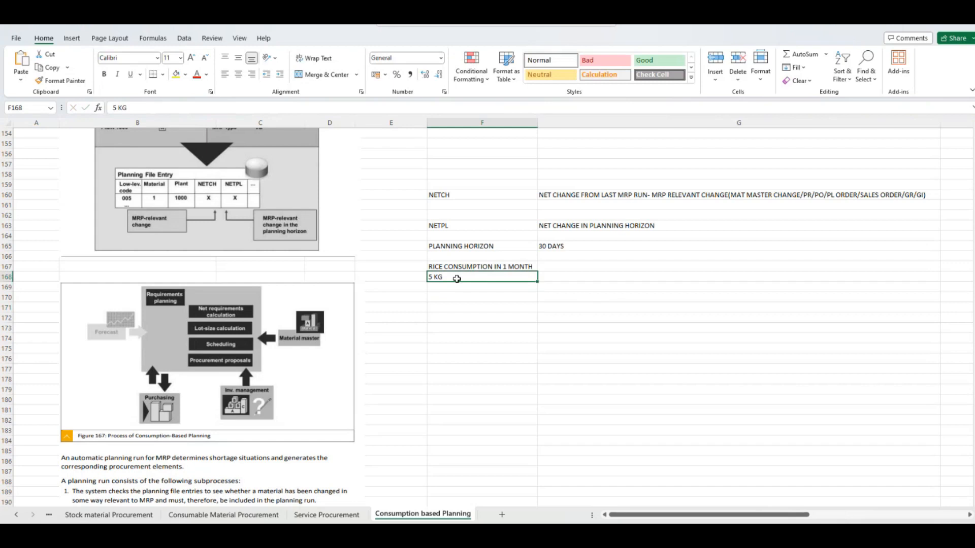
pyautogui.click(625, 248)
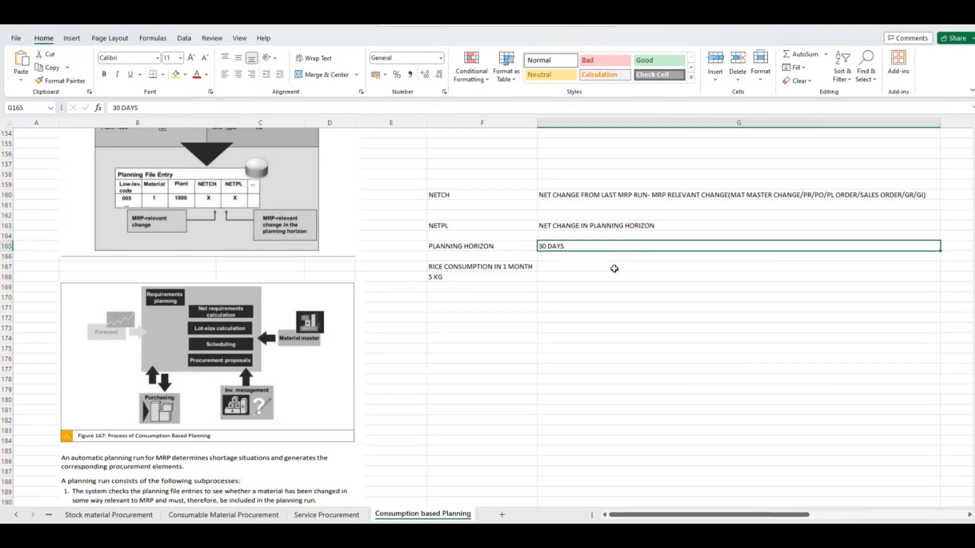
# - Enter AMAZON in cell F170 with the order quantity 3 KG RICE beside it in G170
pyautogui.click(473, 298)
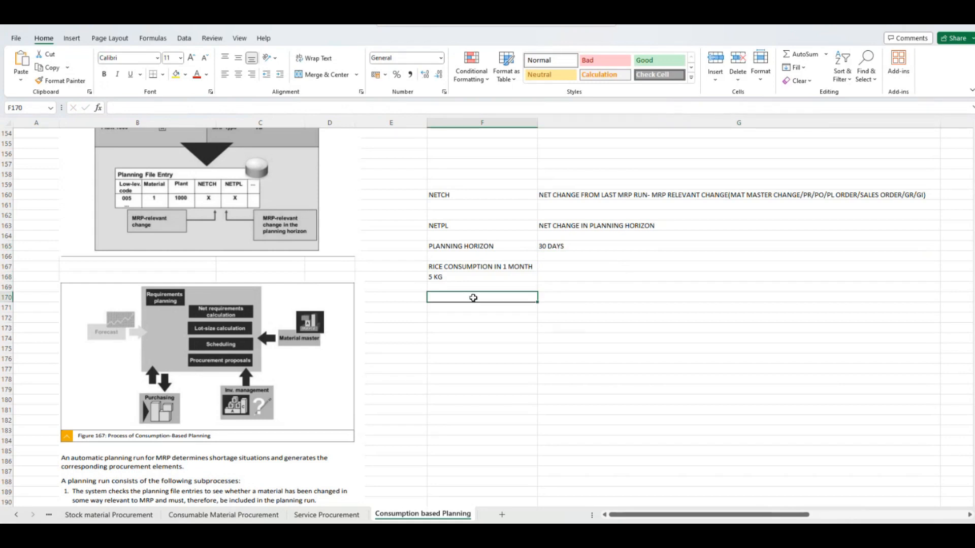
pyautogui.write('AMZ')
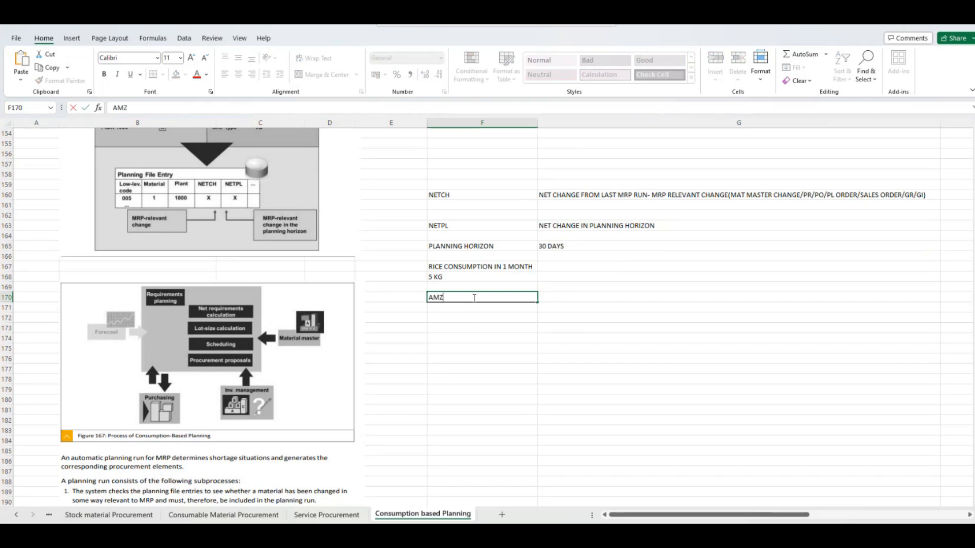
pyautogui.press('BackSpace')
pyautogui.write('AZON')
pyautogui.press('Tab')
pyautogui.write('5')
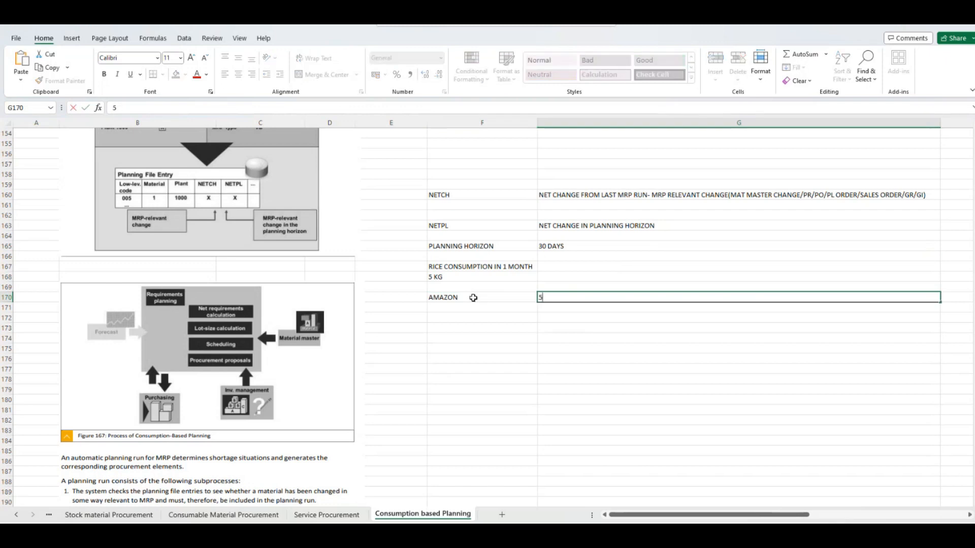
pyautogui.press('BackSpace')
pyautogui.write('3 KG RICE')
pyautogui.press('Return')
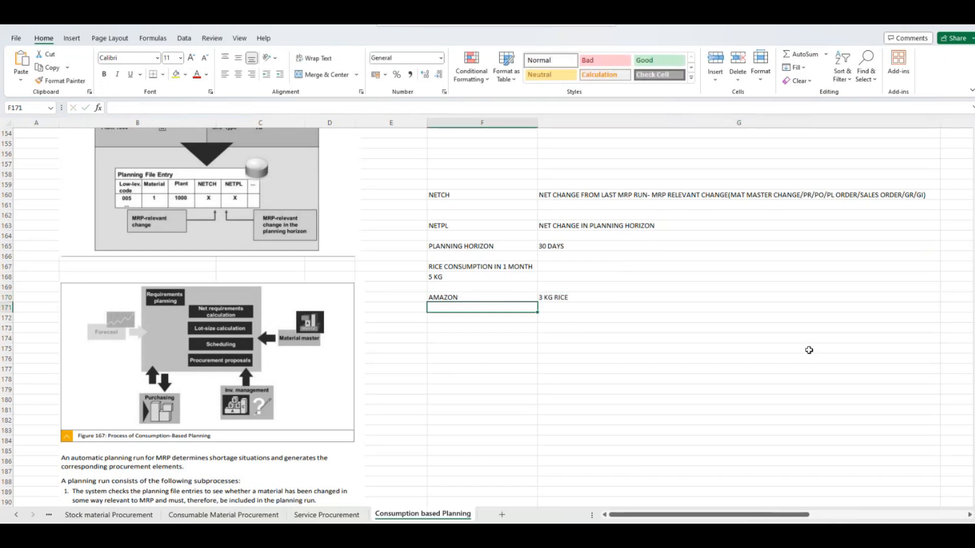
pyautogui.click(802, 328)
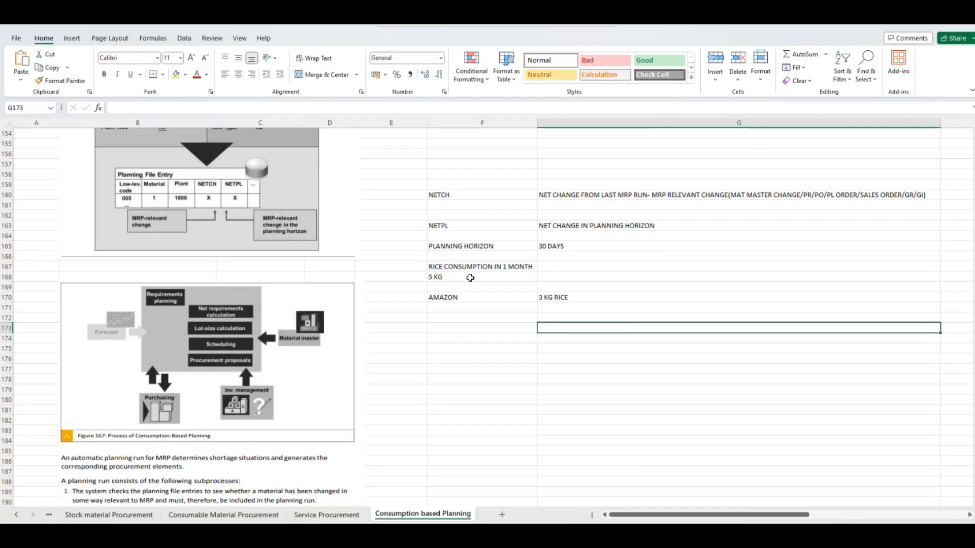
# - Append the date = 22.10.23 to the 3 KG RICE entry in cell G170
pyautogui.doubleClick(700, 298)
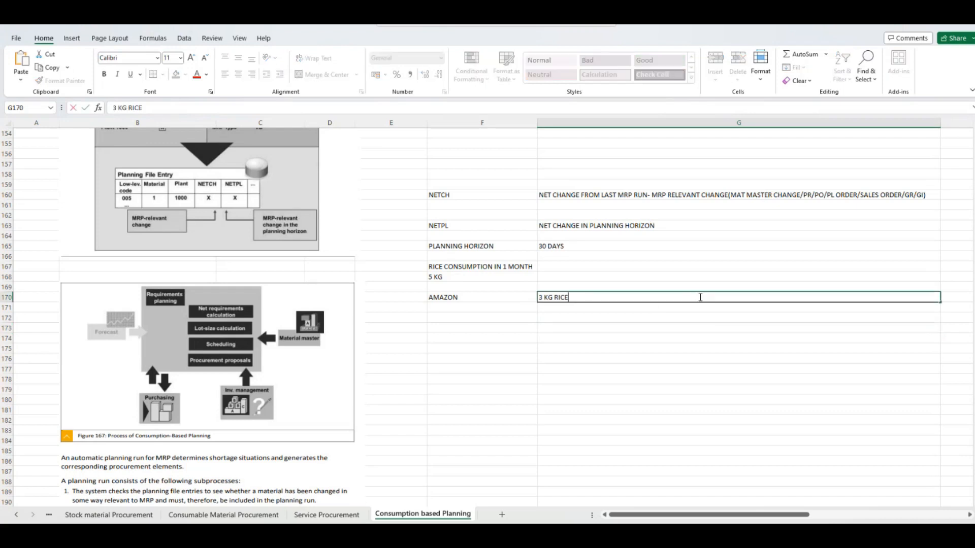
pyautogui.write('=')
pyautogui.click(889, 529)
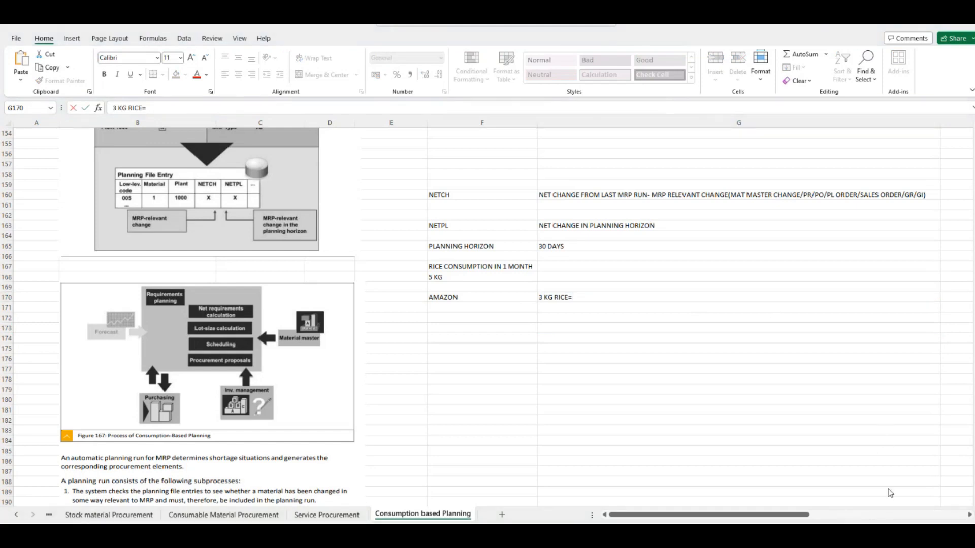
pyautogui.click(638, 300)
pyautogui.write('22.10')
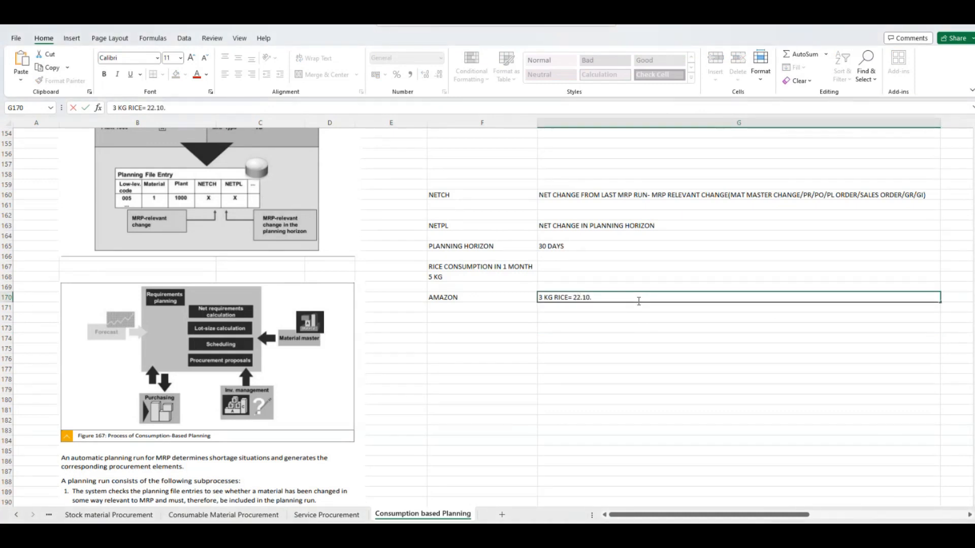
pyautogui.write('.23')
pyautogui.press('Return')
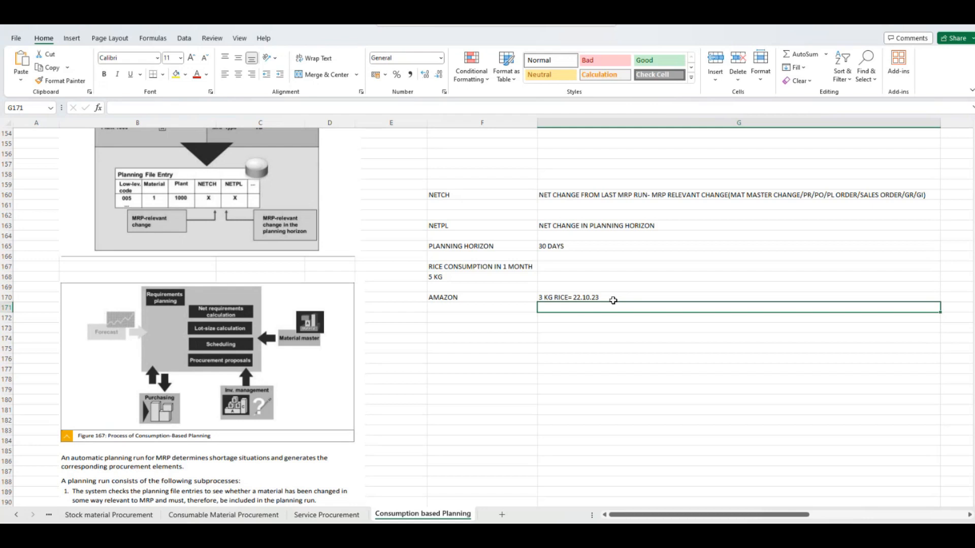
# - Enter the quantity 2KG in cell G172 below the Amazon order
pyautogui.click(554, 316)
pyautogui.write('2KG')
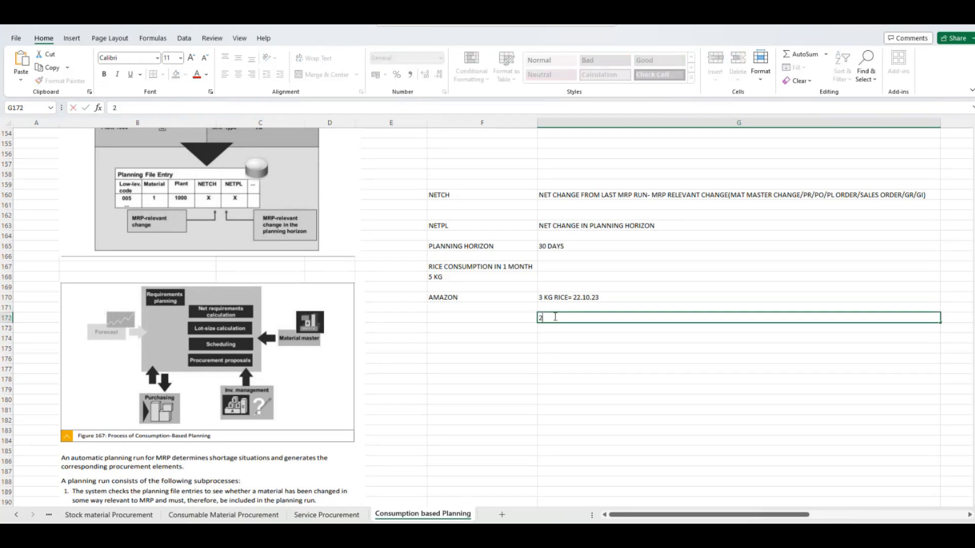
pyautogui.press('Return')
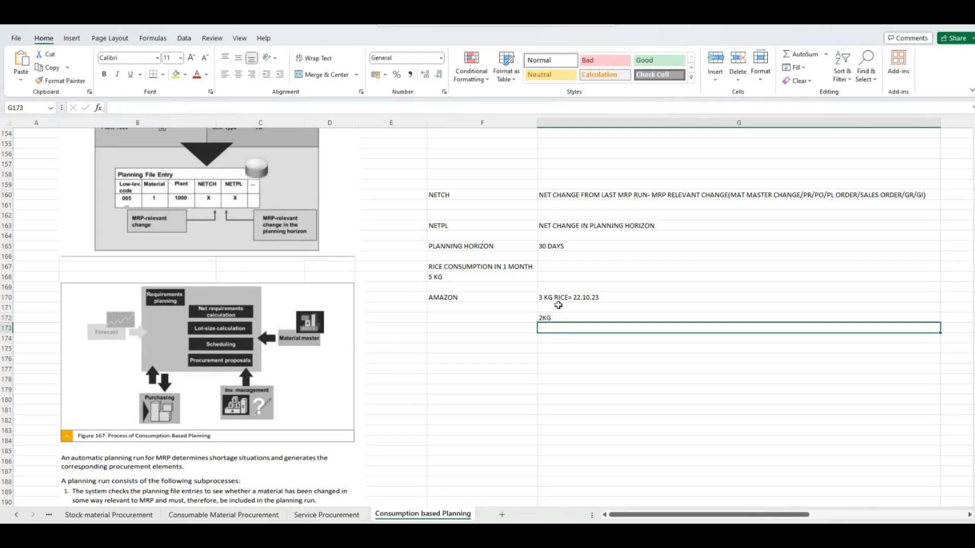
# - Change the date after 3 KG RICE= in cell G170 to 25.11.23
pyautogui.click(573, 294)
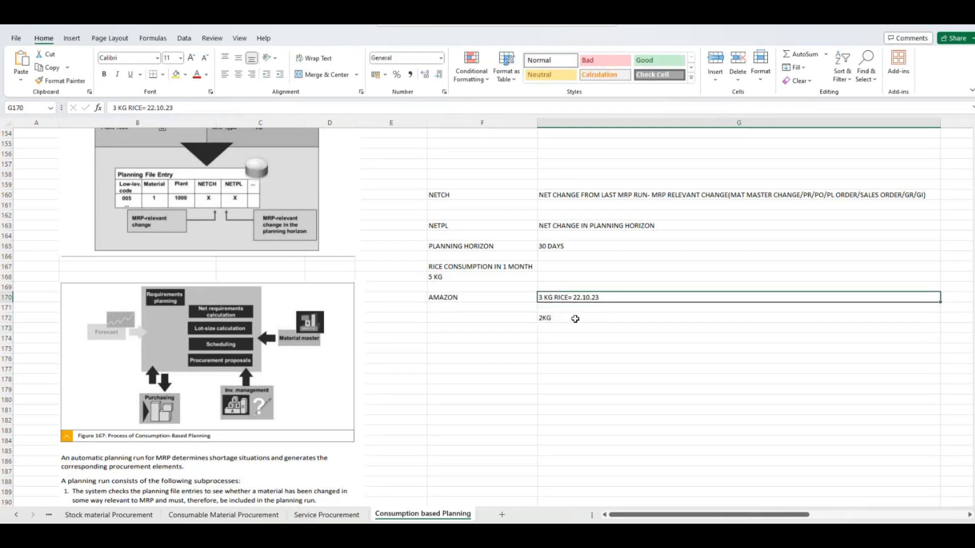
pyautogui.click(555, 247)
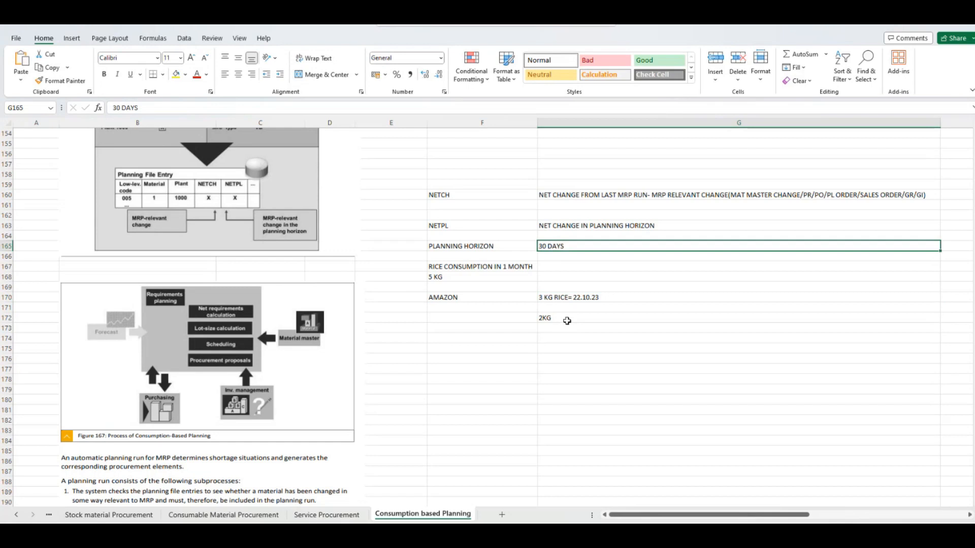
pyautogui.click(616, 300)
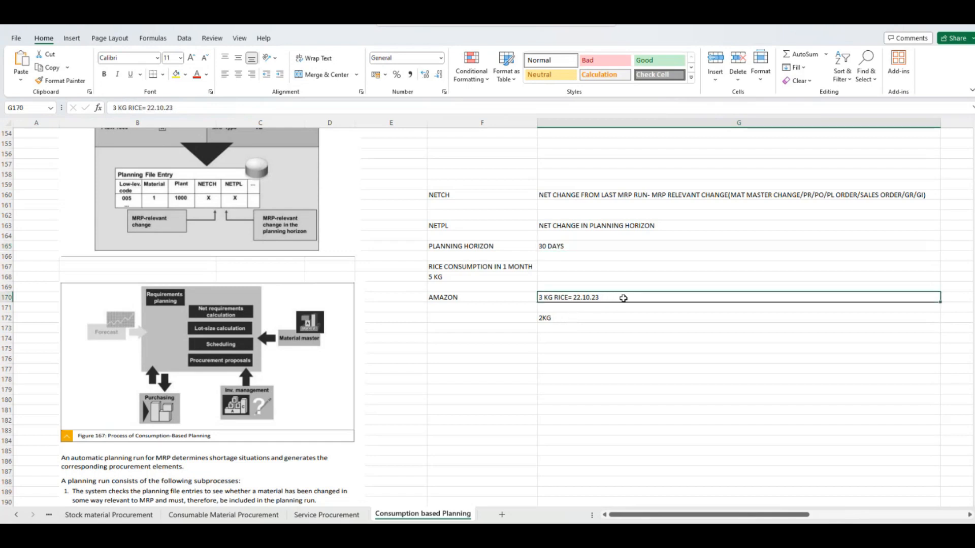
pyautogui.doubleClick(625, 299)
pyautogui.press('BackSpace')
pyautogui.press('BackSpace')
pyautogui.press('BackSpace')
pyautogui.press('BackSpace')
pyautogui.press('BackSpace')
pyautogui.press('BackSpace')
pyautogui.press('BackSpace')
pyautogui.press('BackSpace')
pyautogui.press('BackSpace')
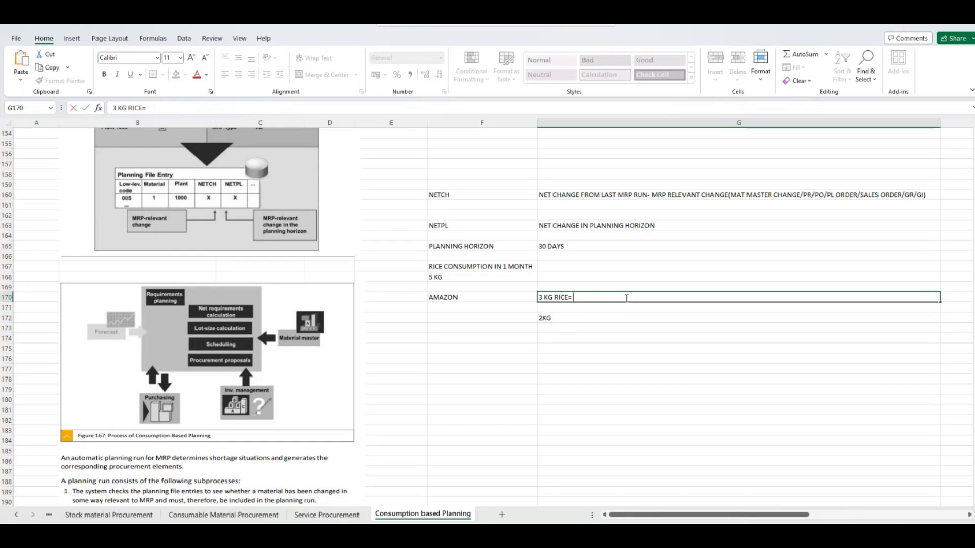
pyautogui.write('25.11.23')
pyautogui.press('Return')
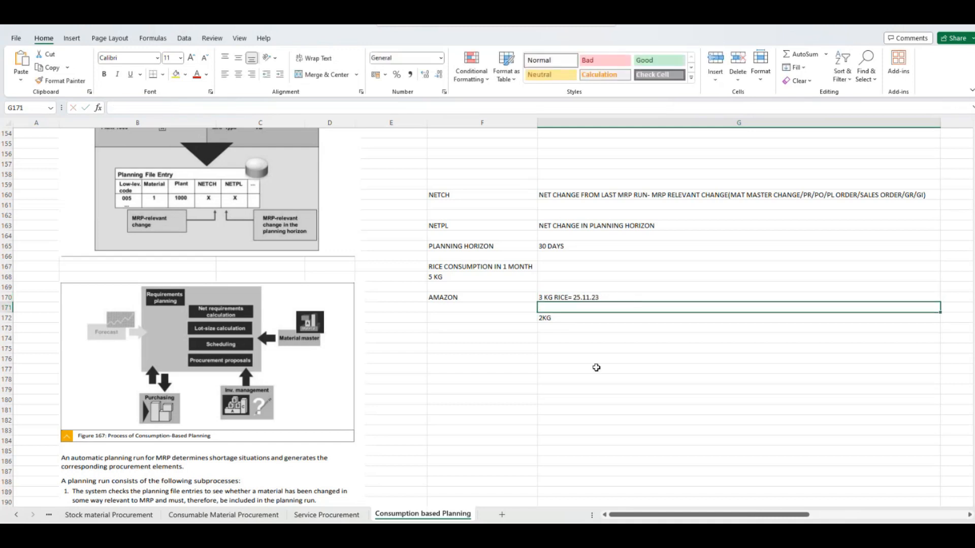
# - Replace the quantity in cell G172 with 5KG
pyautogui.click(665, 298)
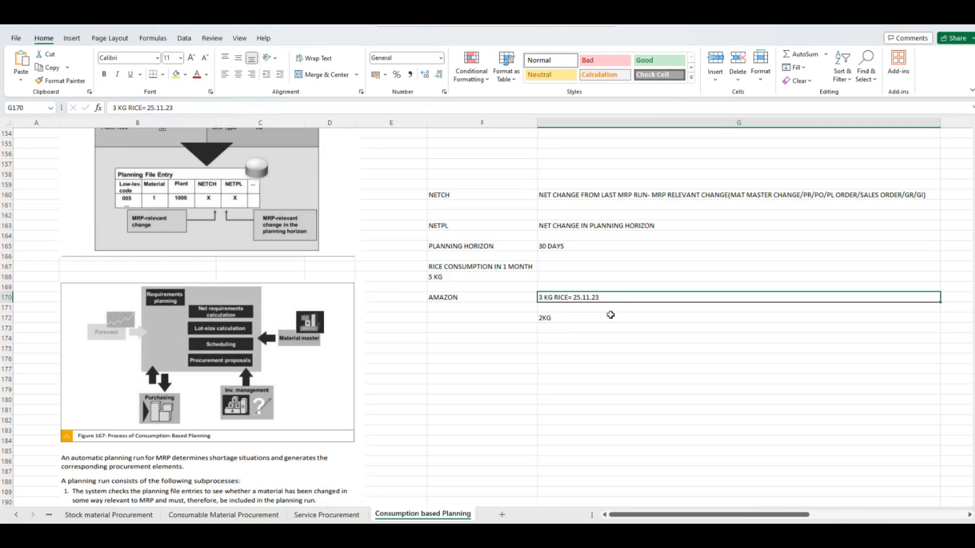
pyautogui.click(623, 246)
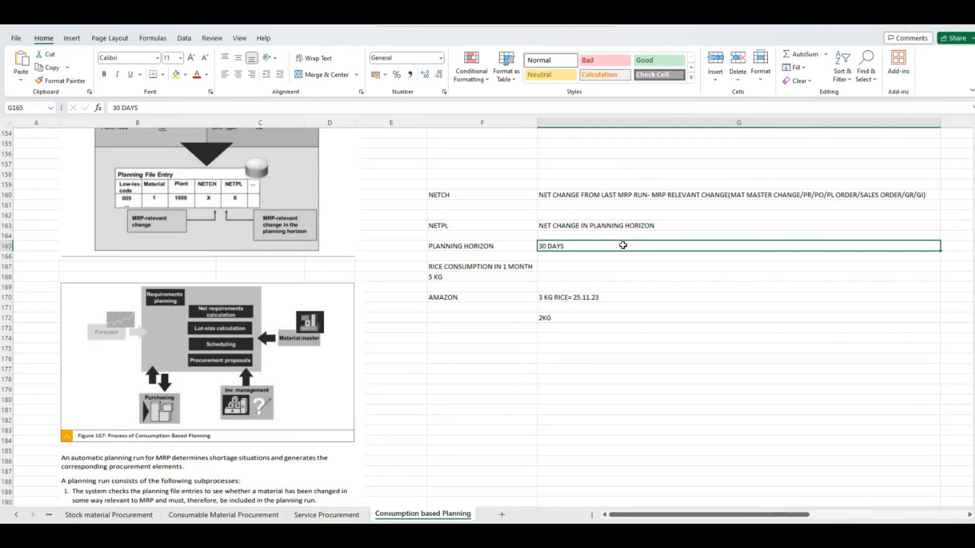
pyautogui.click(650, 298)
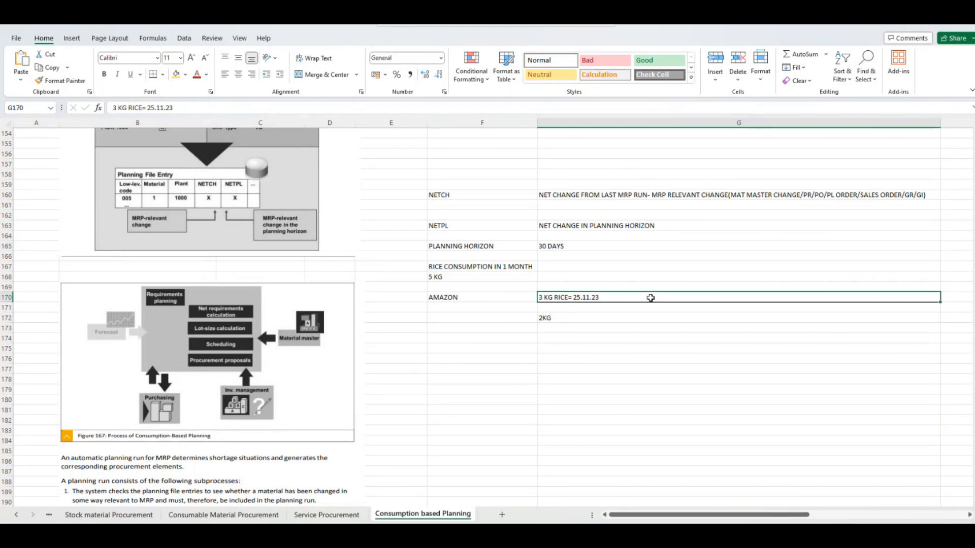
pyautogui.click(564, 315)
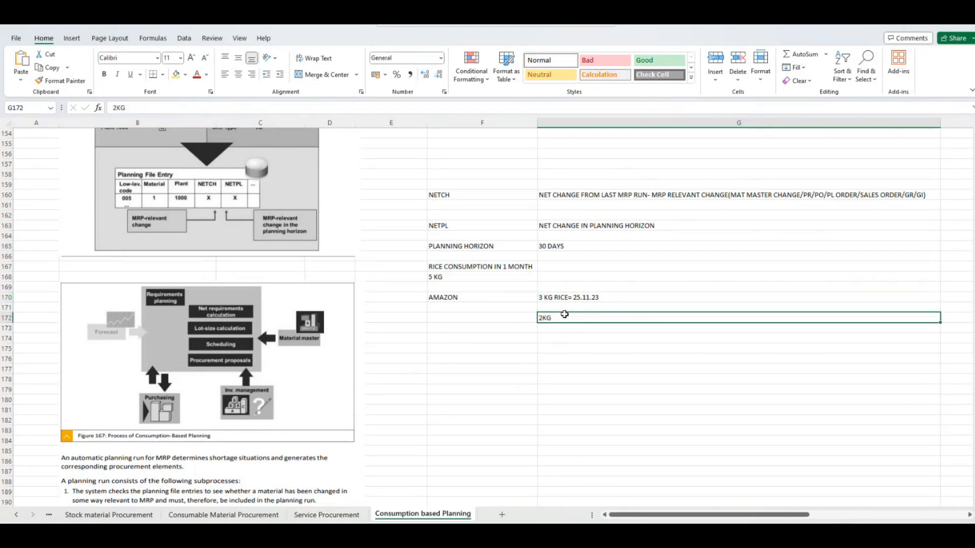
pyautogui.write('5KG')
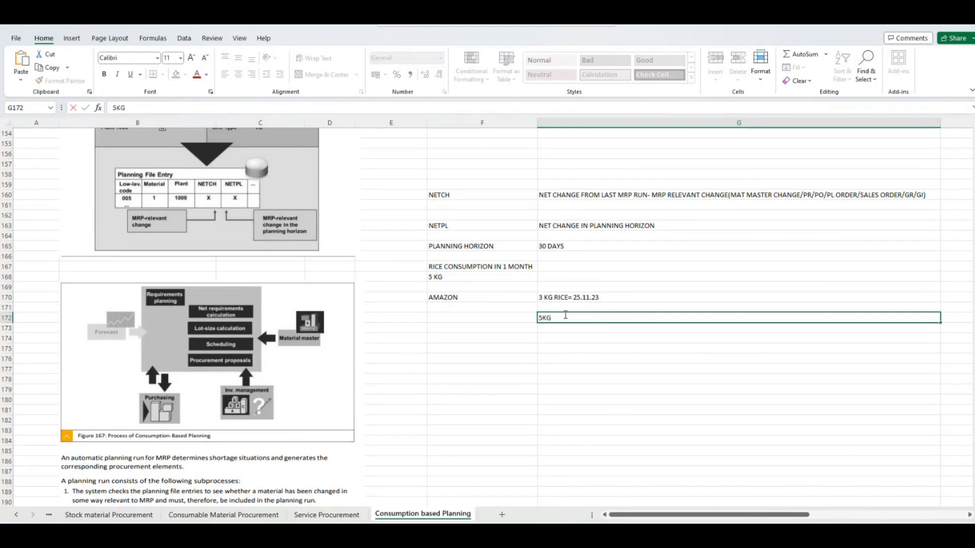
pyautogui.press('Return')
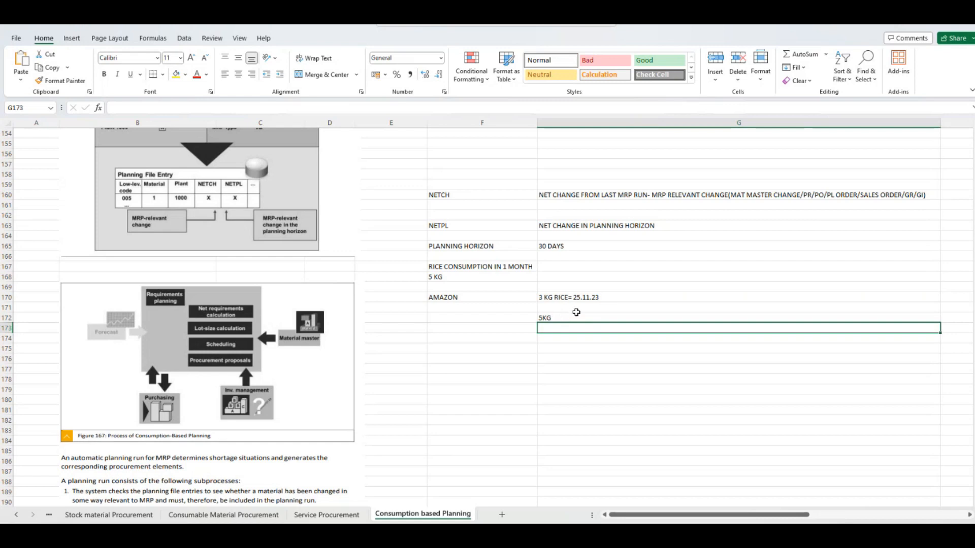
# - Extend the AMAZON label in cell F170 to read AMAZON po
pyautogui.doubleClick(499, 298)
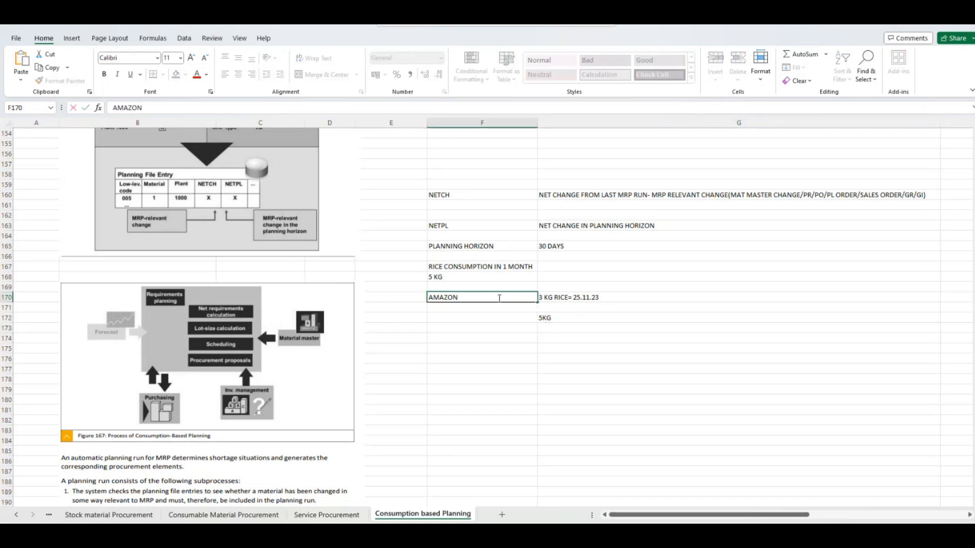
pyautogui.write('po')
pyautogui.press('Return')
pyautogui.press('Return')
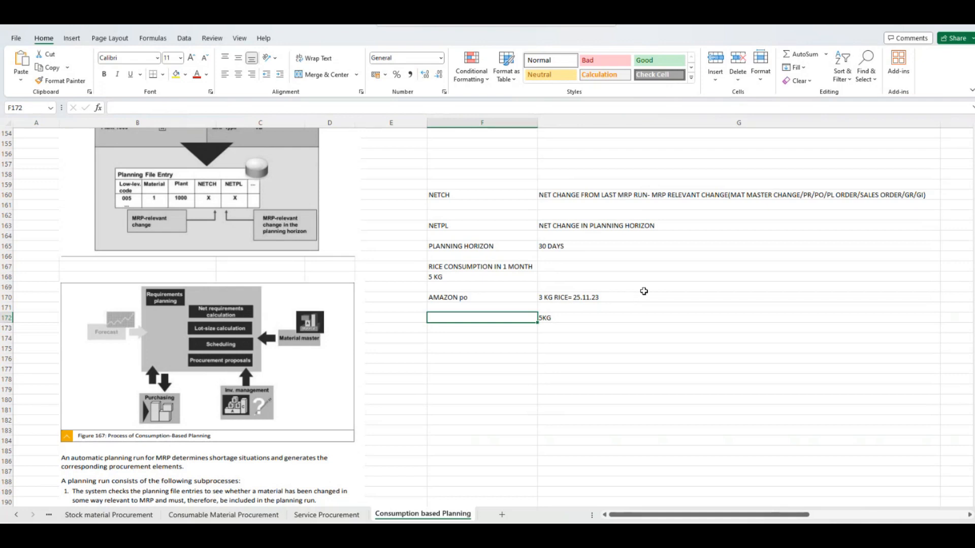
pyautogui.click(644, 246)
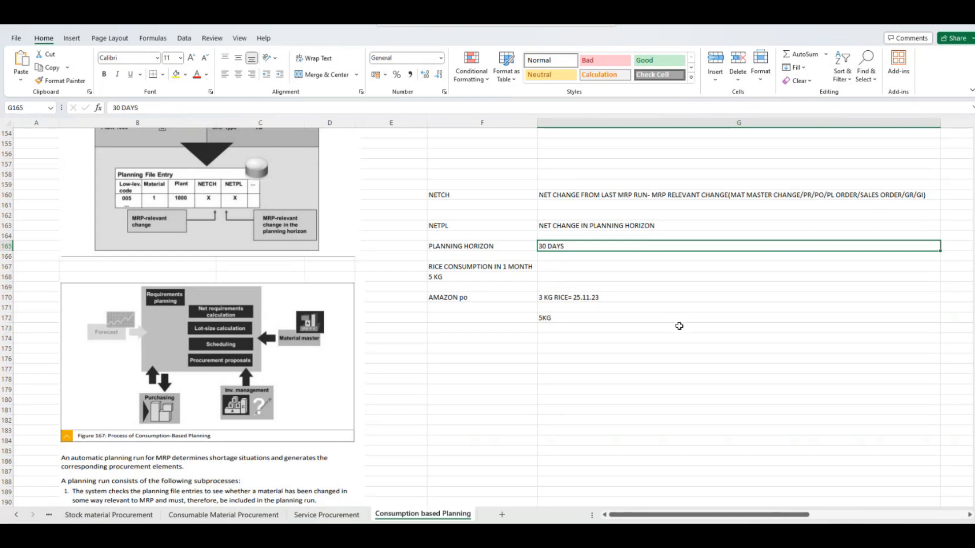
# - Switch to SAP, leave the planning run results and examine the NChge plng and NChgePHor. columns in plant PA11's planning file entries
pyautogui.click(922, 27)
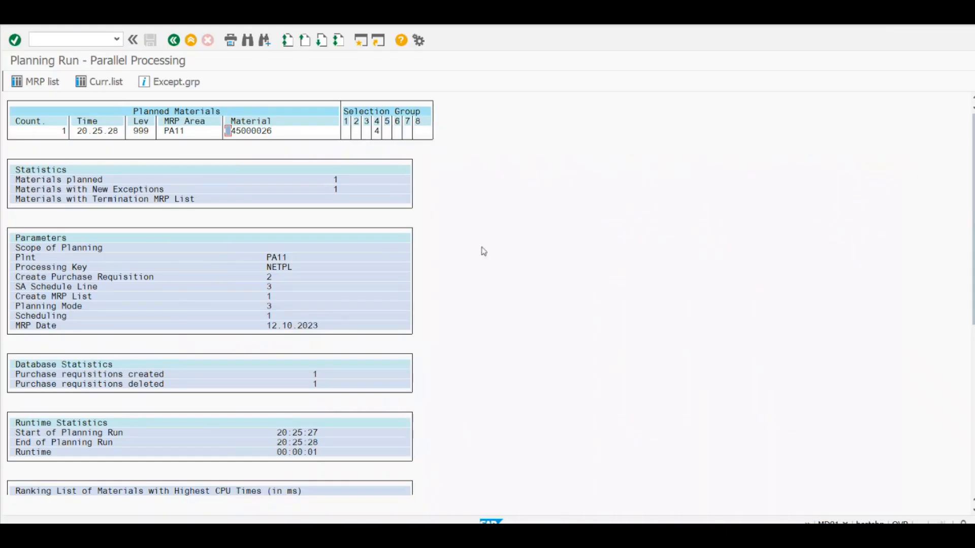
pyautogui.click(173, 40)
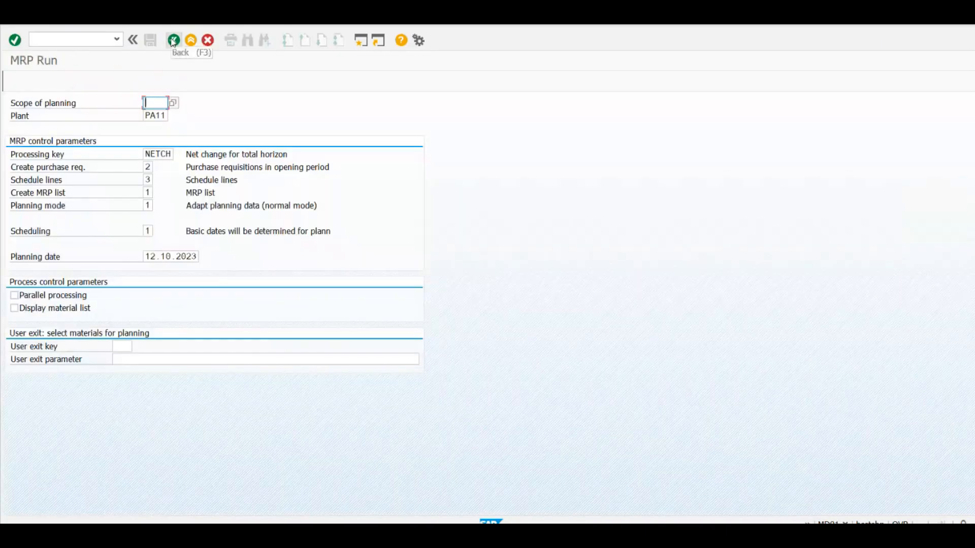
pyautogui.moveTo(689, 530)
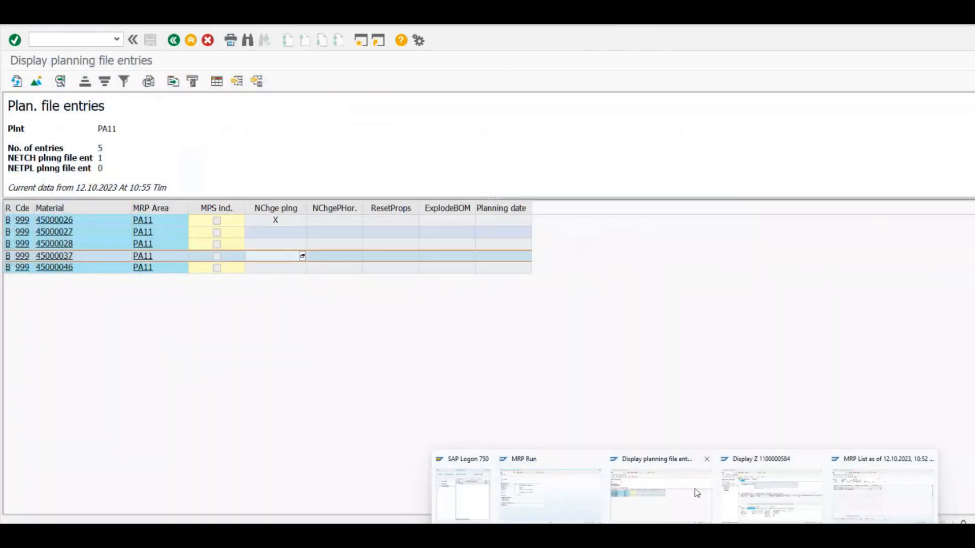
pyautogui.click(696, 493)
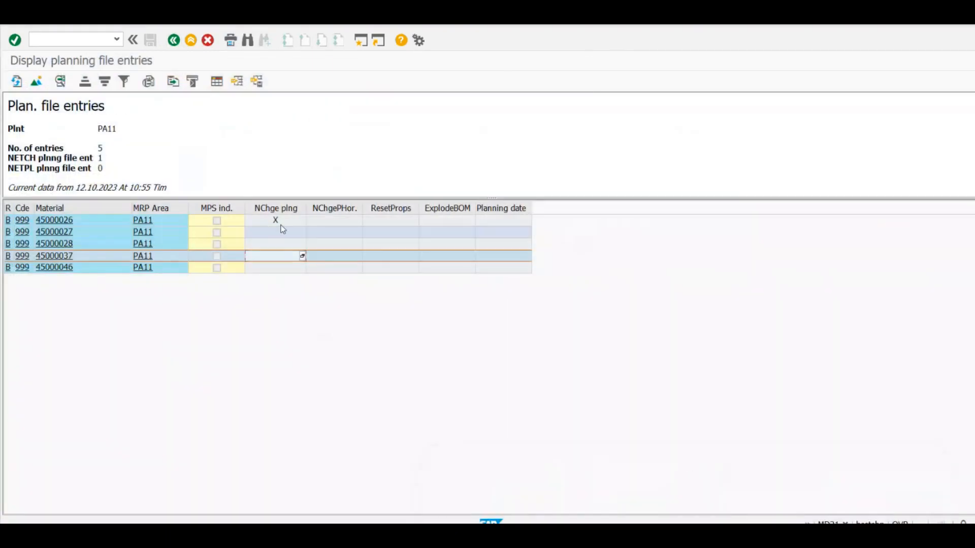
pyautogui.click(280, 221)
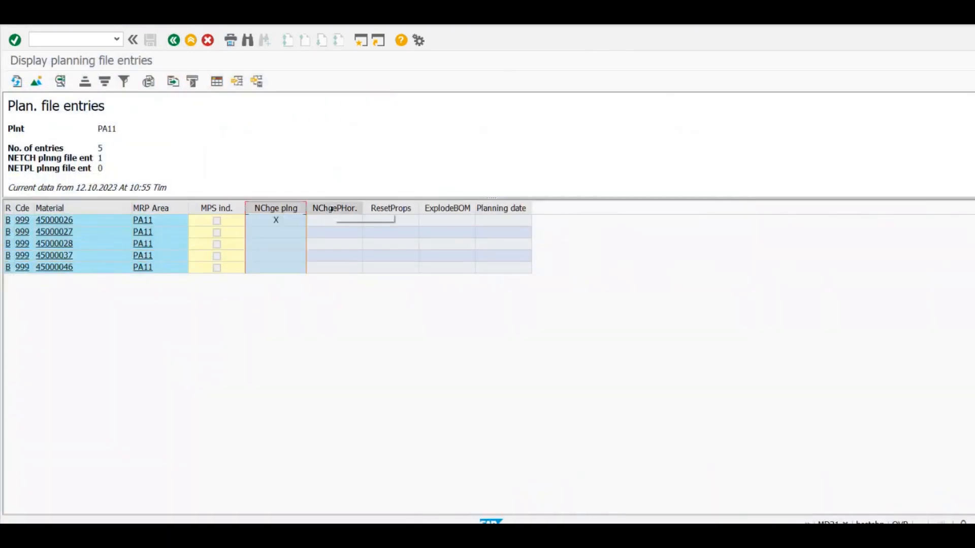
pyautogui.click(335, 221)
pyautogui.click(336, 235)
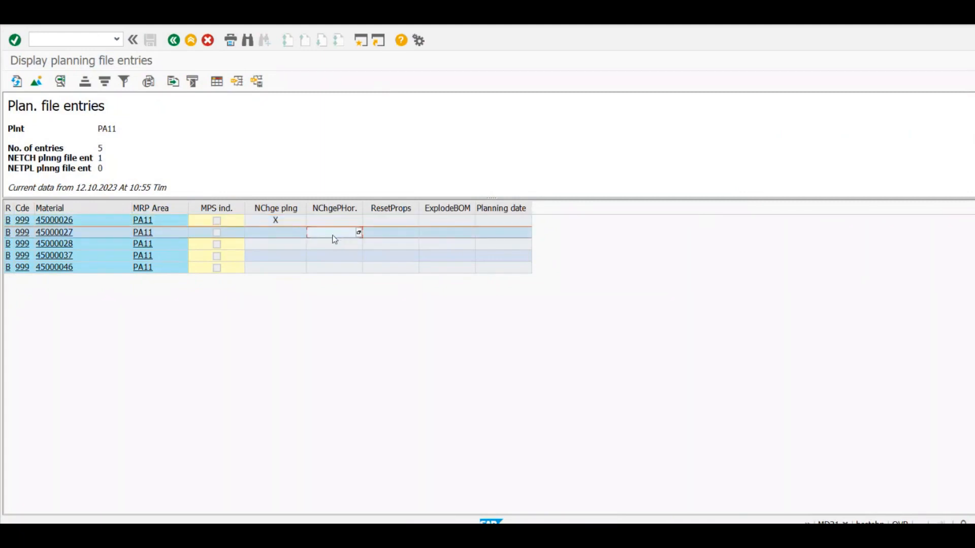
pyautogui.click(333, 209)
# - Start transaction OMI8 in a new session and open the planning horizon maintenance for plant PA11
pyautogui.click(360, 41)
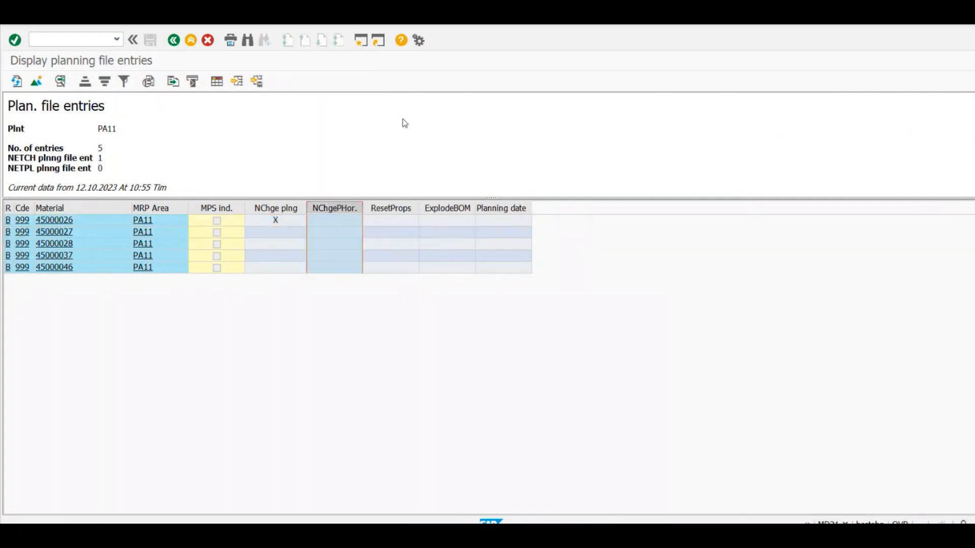
pyautogui.write('OMI8')
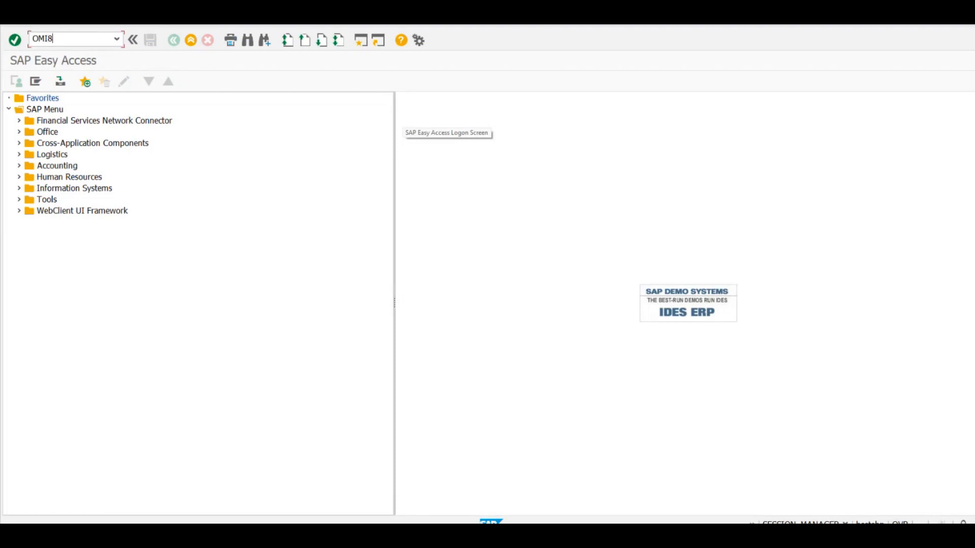
pyautogui.press('Return')
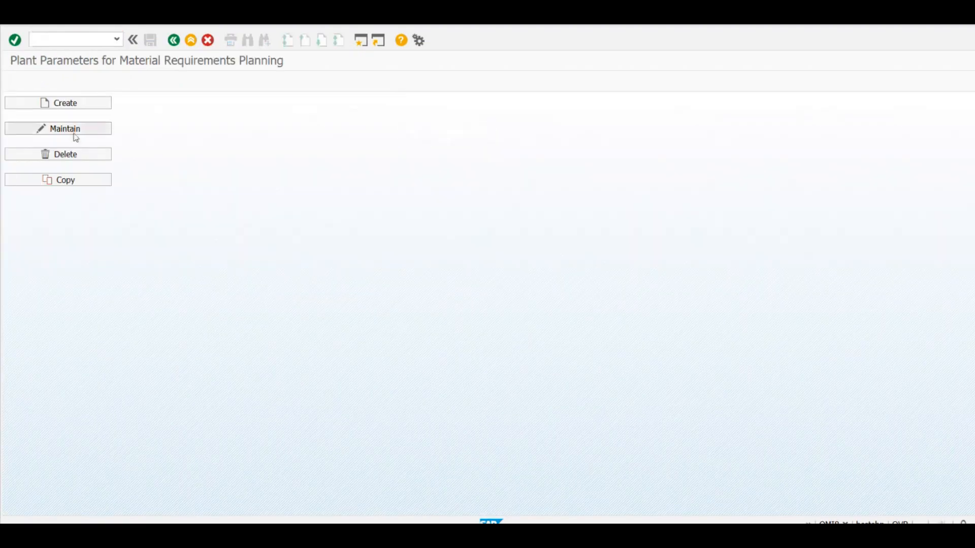
pyautogui.click(76, 133)
pyautogui.write('PA11')
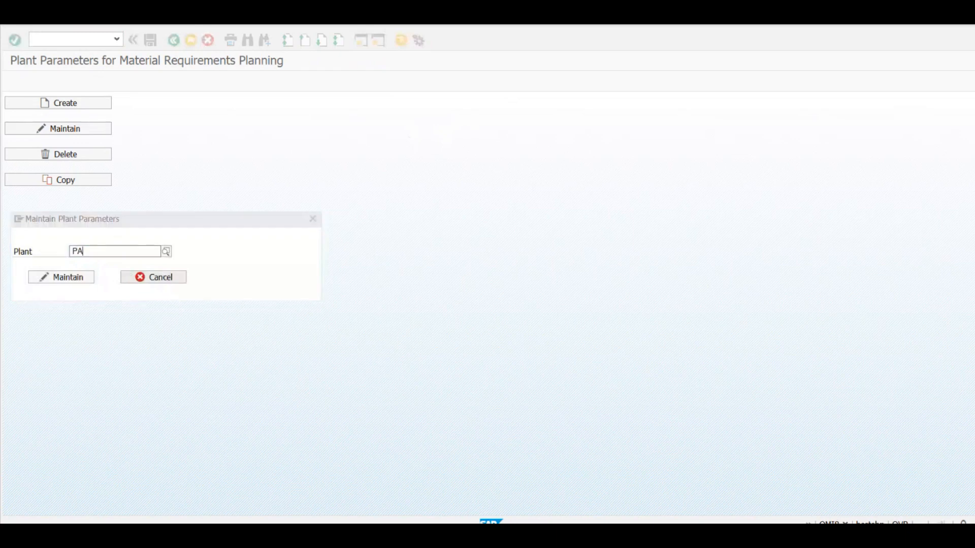
pyautogui.press('Return')
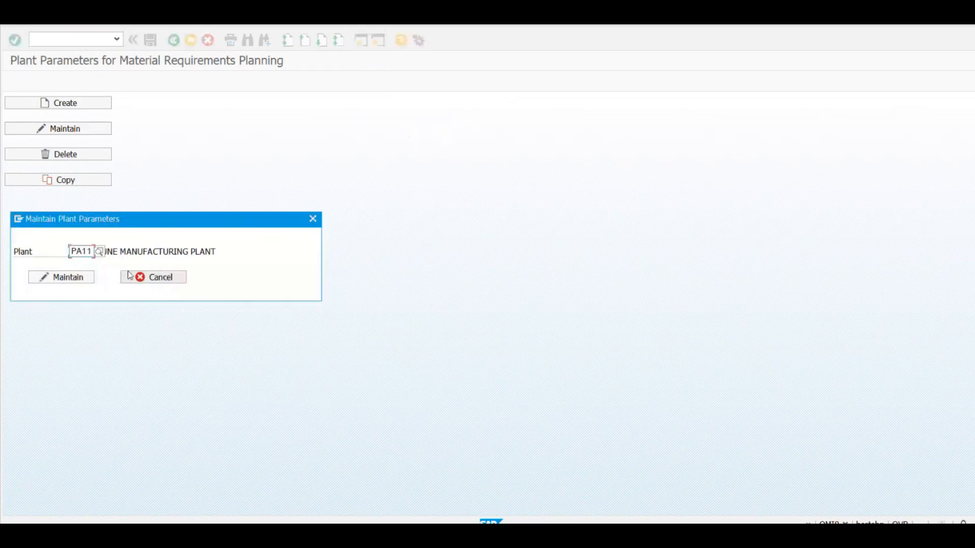
pyautogui.click(75, 277)
pyautogui.click(315, 205)
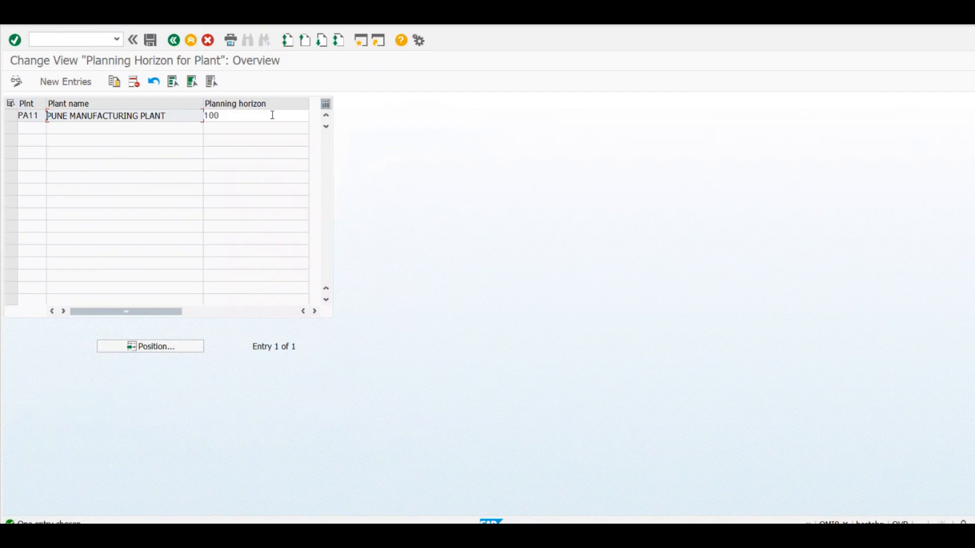
# - Clear the planning horizon value for plant PA11 and save the change
pyautogui.click(233, 116)
pyautogui.moveTo(234, 116); pyautogui.dragTo(204, 117)
pyautogui.click(204, 117)
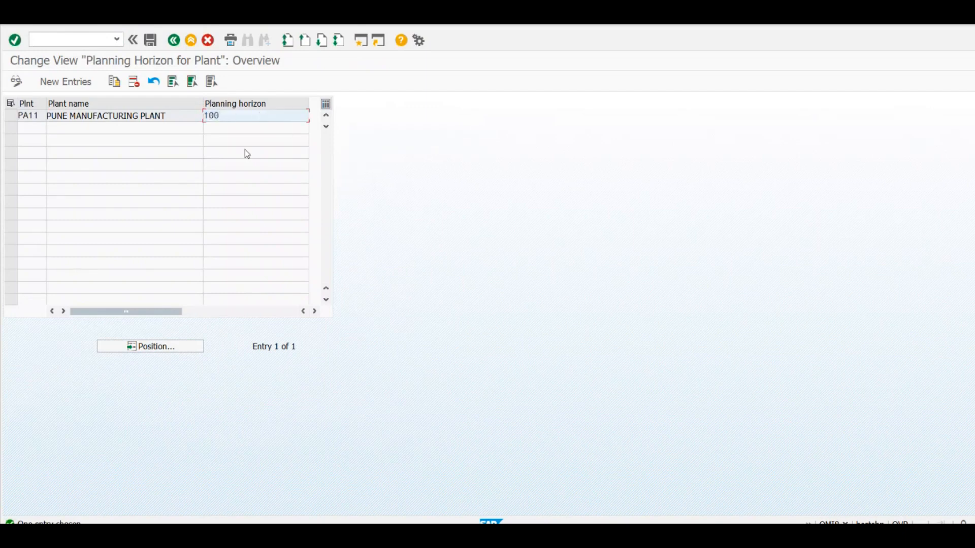
pyautogui.moveTo(239, 117); pyautogui.dragTo(203, 117)
pyautogui.click(204, 118)
pyautogui.click(243, 117)
pyautogui.press('BackSpace')
pyautogui.press('BackSpace')
pyautogui.press('BackSpace')
pyautogui.click(152, 41)
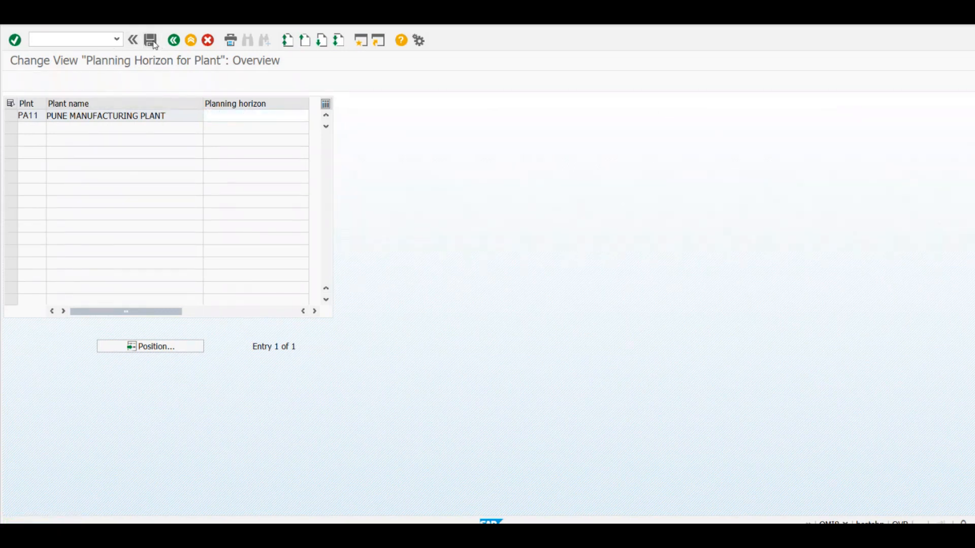
pyautogui.click(196, 212)
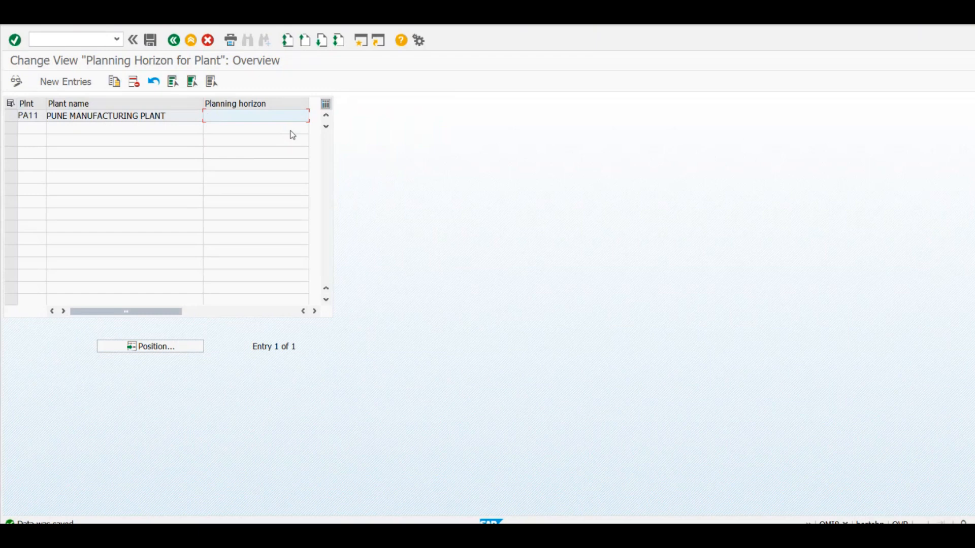
# - Switch to plant PA11's planning file entries and check the NChge plng entry for material 45000027
pyautogui.moveTo(682, 533)
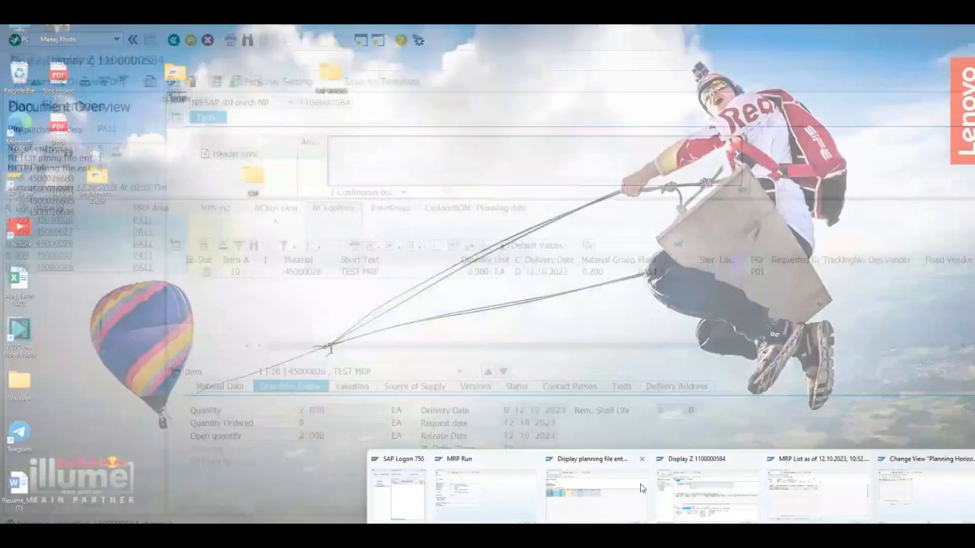
pyautogui.click(641, 483)
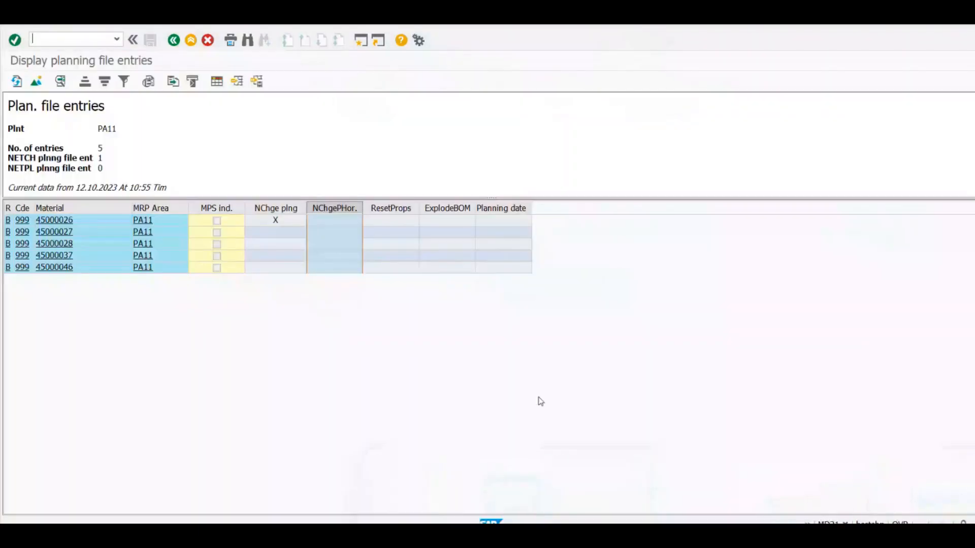
pyautogui.click(268, 235)
pyautogui.press('Left')
pyautogui.press('Left')
pyautogui.press('Left')
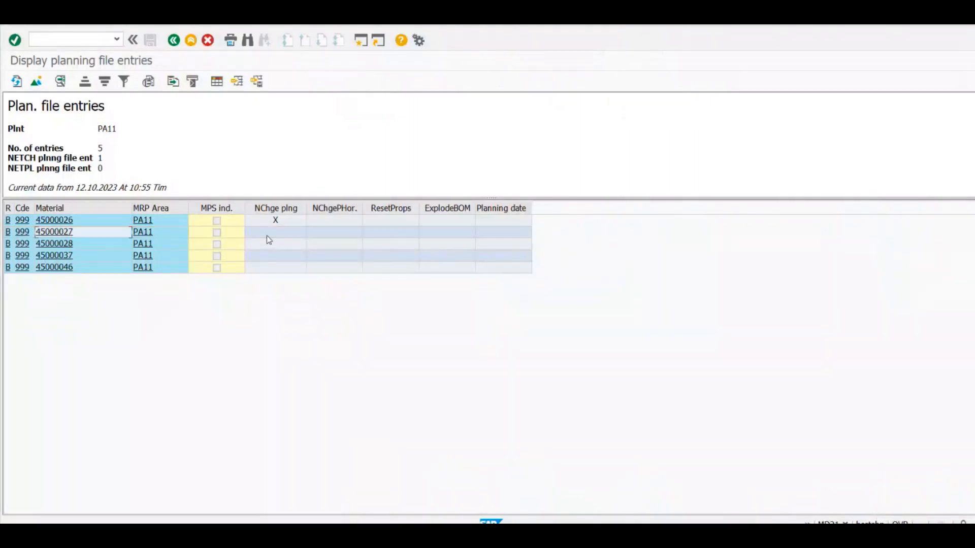
# - Start transaction ME51N in a new session to create a purchase requisition
pyautogui.click(360, 42)
pyautogui.write('ME51N')
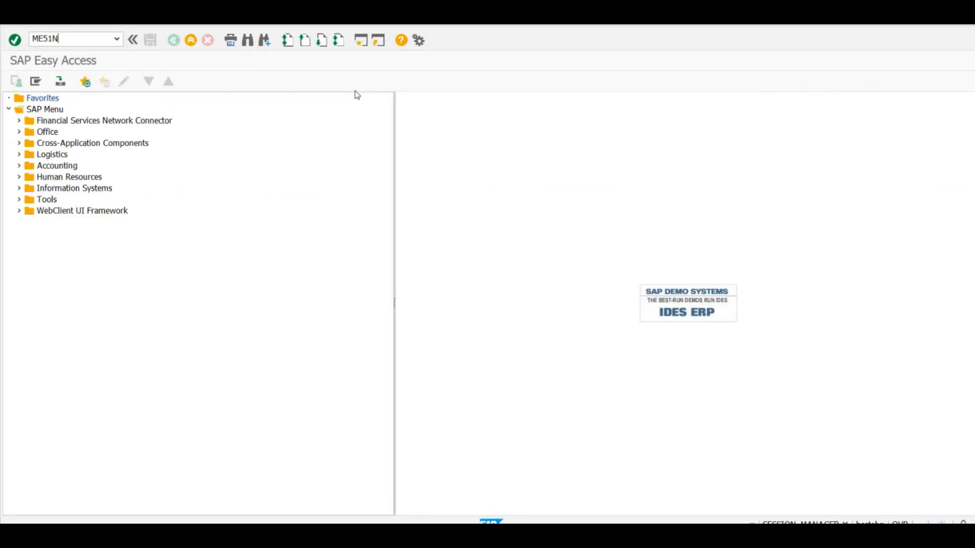
pyautogui.press('Return')
# - Create and save a purchase requisition for material 45000027 with quantity 300 in plant PA11
pyautogui.click(299, 272)
pyautogui.write('45000027')
pyautogui.click(467, 274)
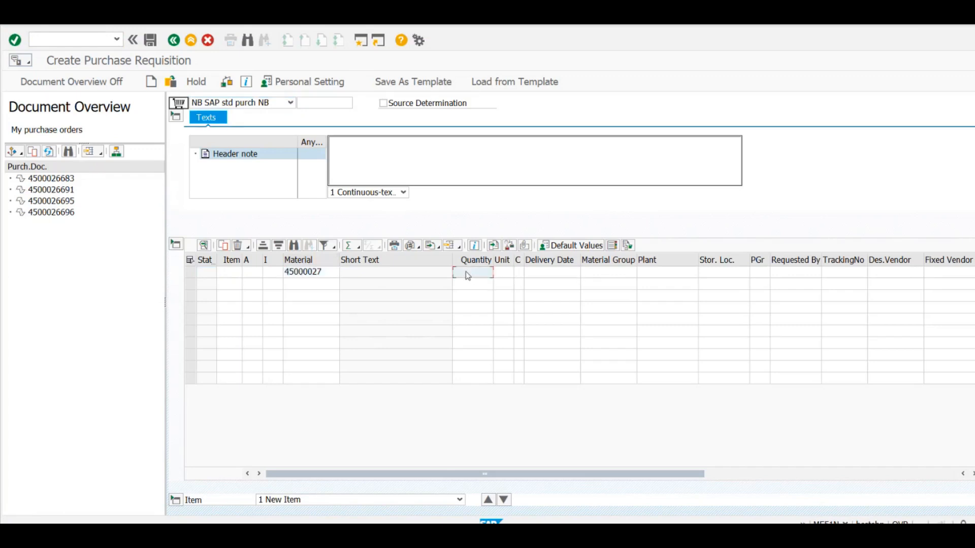
pyautogui.write('300')
pyautogui.press('Tab')
pyautogui.press('Tab')
pyautogui.press('Tab')
pyautogui.press('Tab')
pyautogui.write('PA')
pyautogui.press('Return')
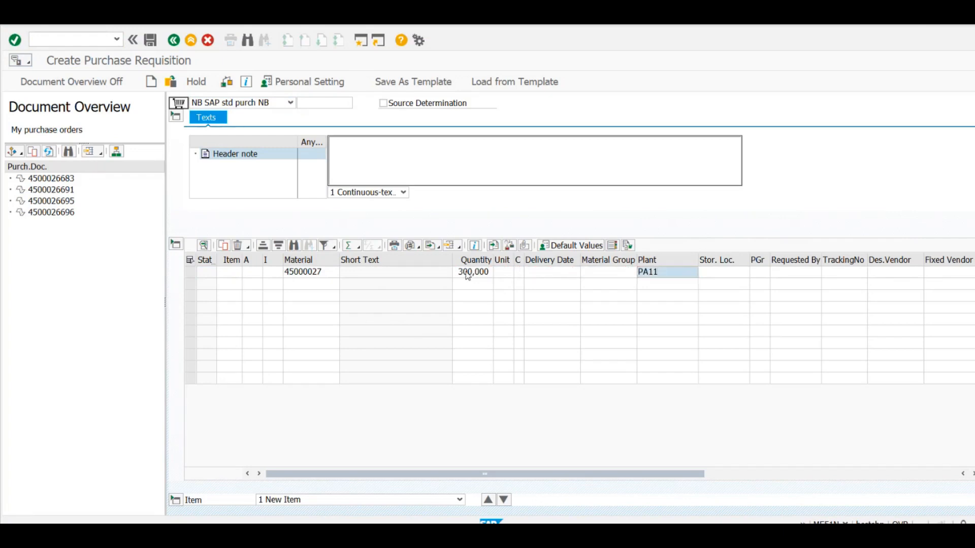
pyautogui.click(152, 42)
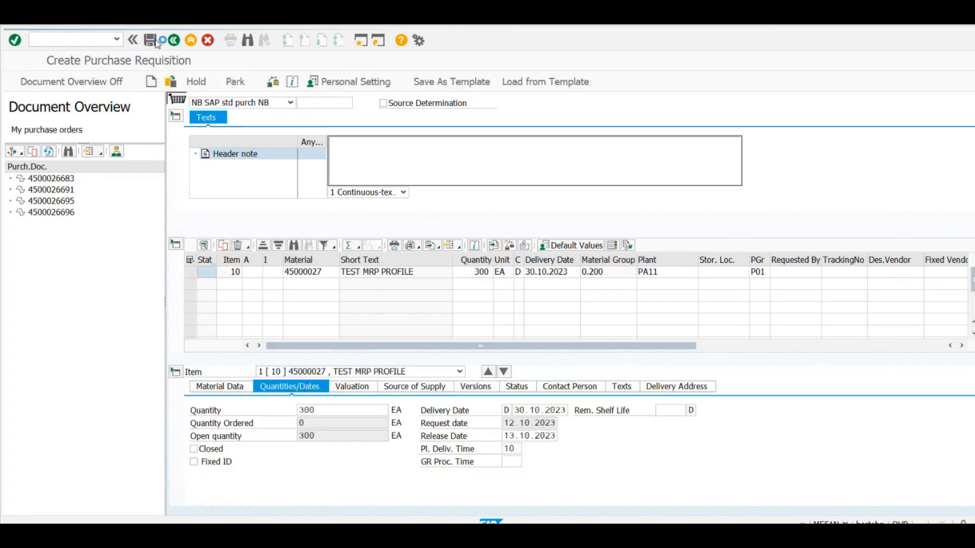
# - Return to the planning file entries, refresh them and examine NChge plng and NChgePHor. for material 45000027
pyautogui.hotkey('alt', 'Tab')
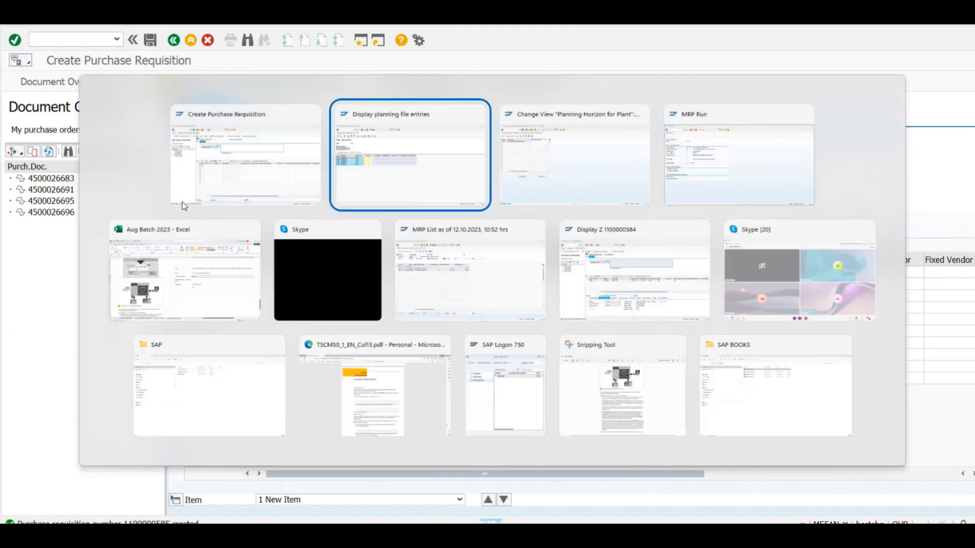
pyautogui.click(16, 82)
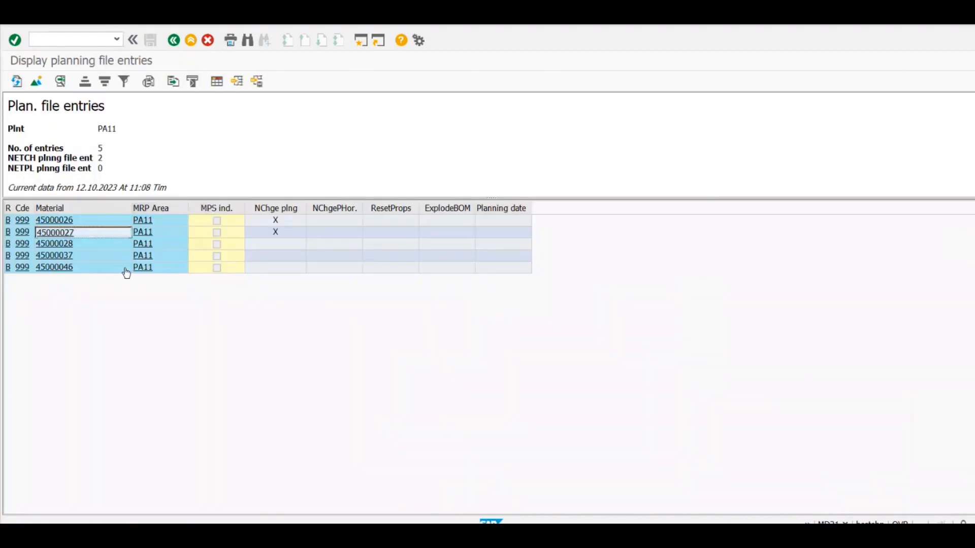
pyautogui.click(255, 237)
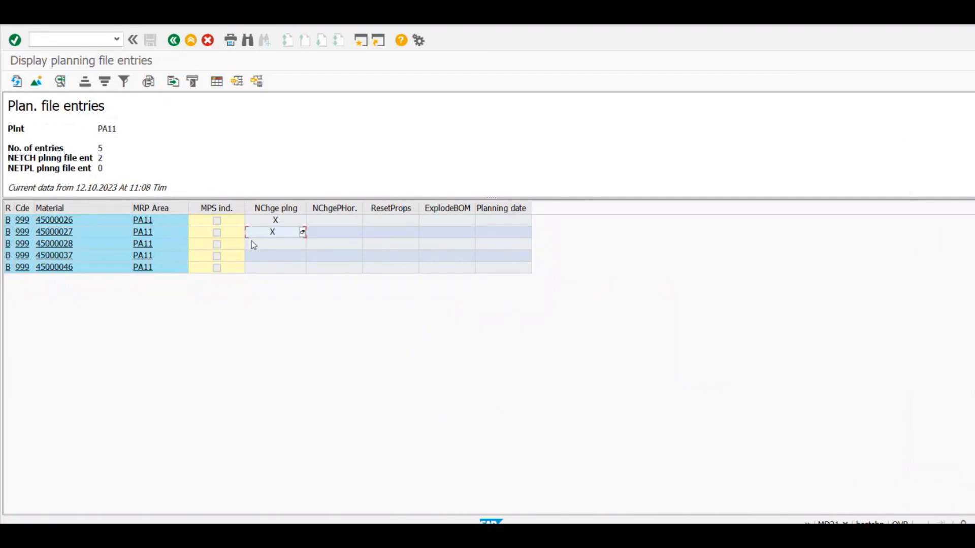
pyautogui.click(335, 208)
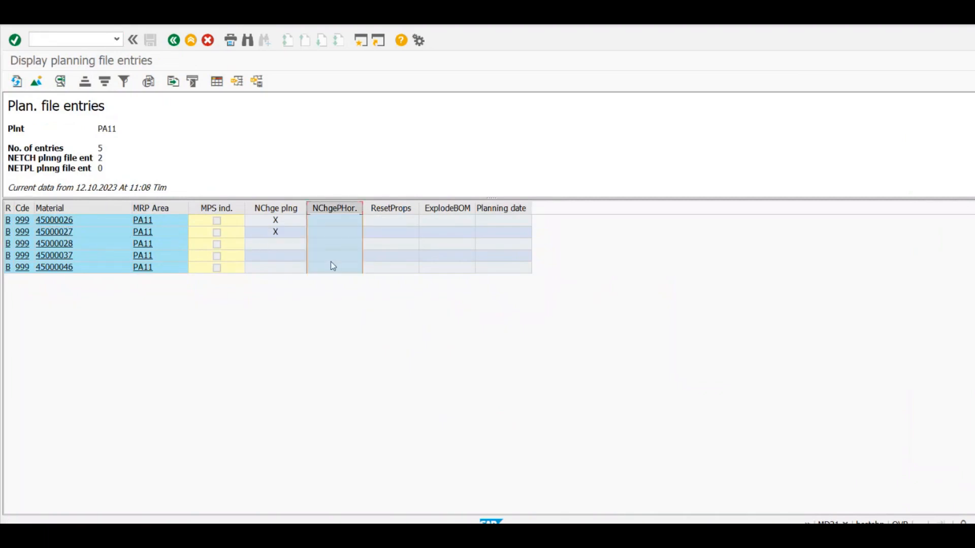
pyautogui.click(325, 234)
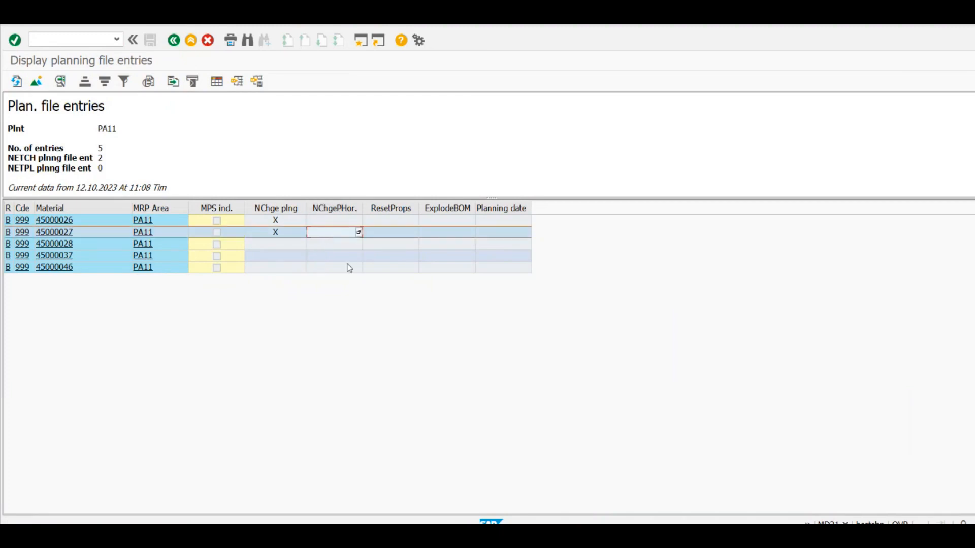
pyautogui.click(358, 209)
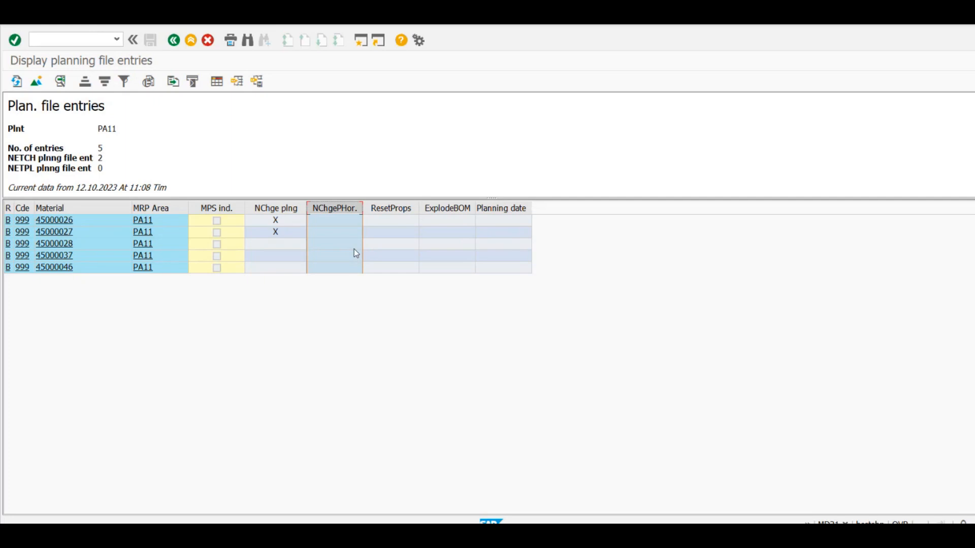
pyautogui.click(354, 232)
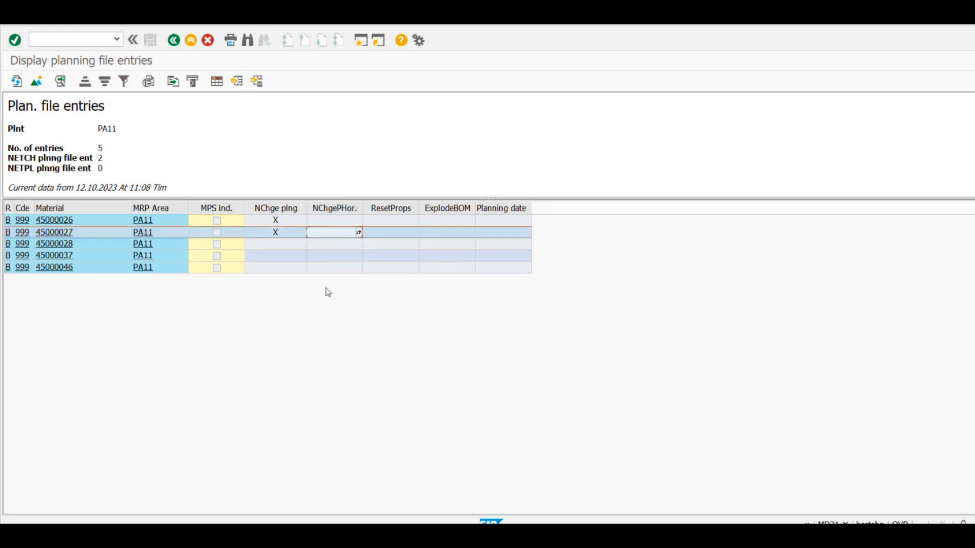
pyautogui.click(272, 236)
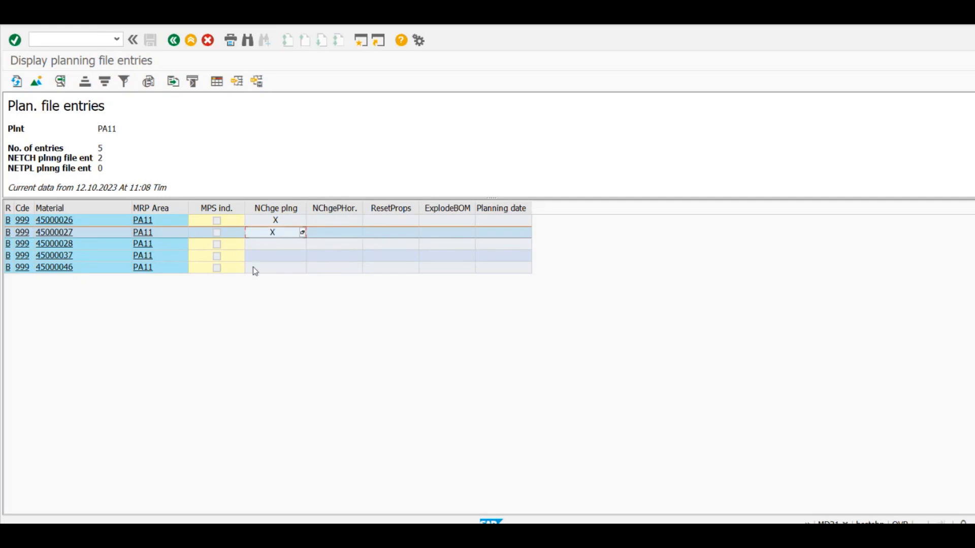
pyautogui.click(333, 208)
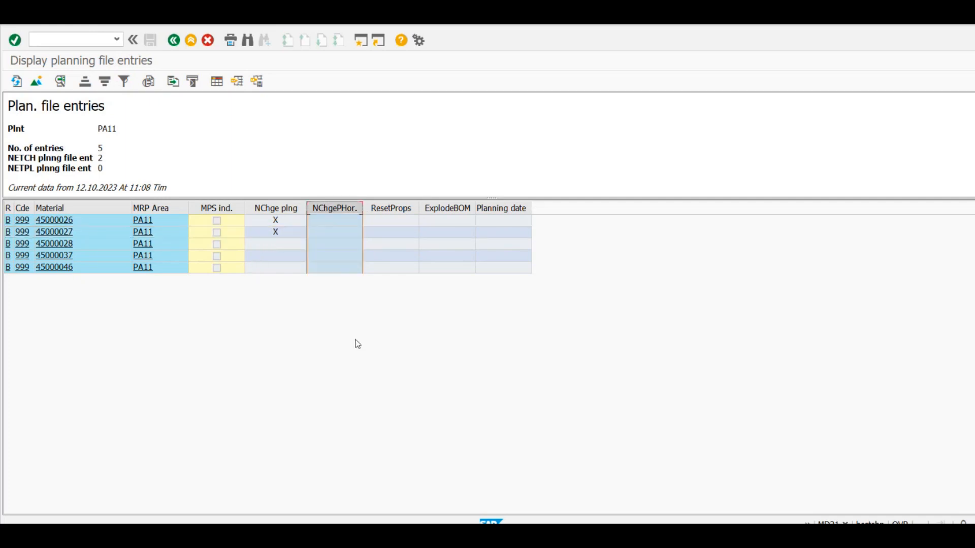
# - Switch to the planning horizon maintenance, set plant PA11's planning horizon to 100 and save
pyautogui.hotkey('alt', 'Tab')
pyautogui.hotkey('alt', 'Tab')
pyautogui.hotkey('alt', 'Tab')
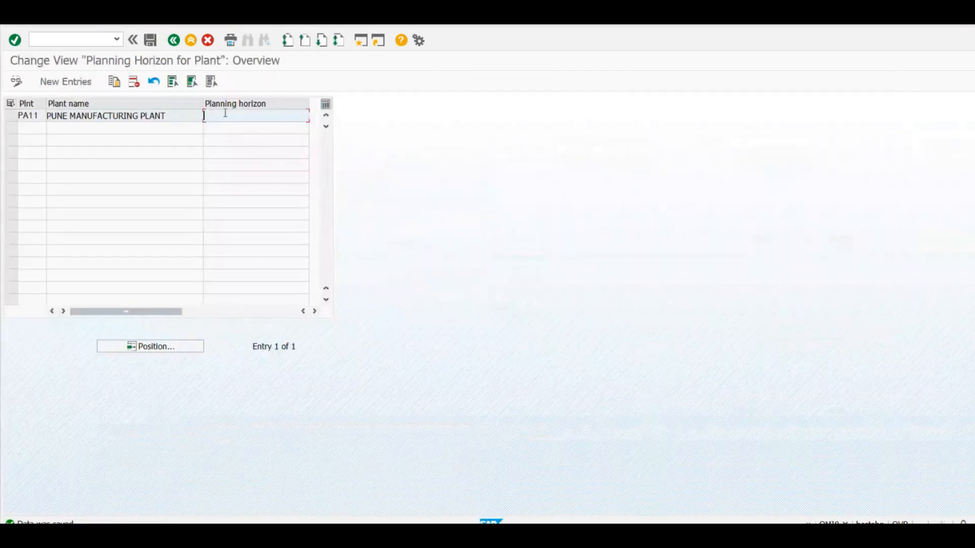
pyautogui.write('100')
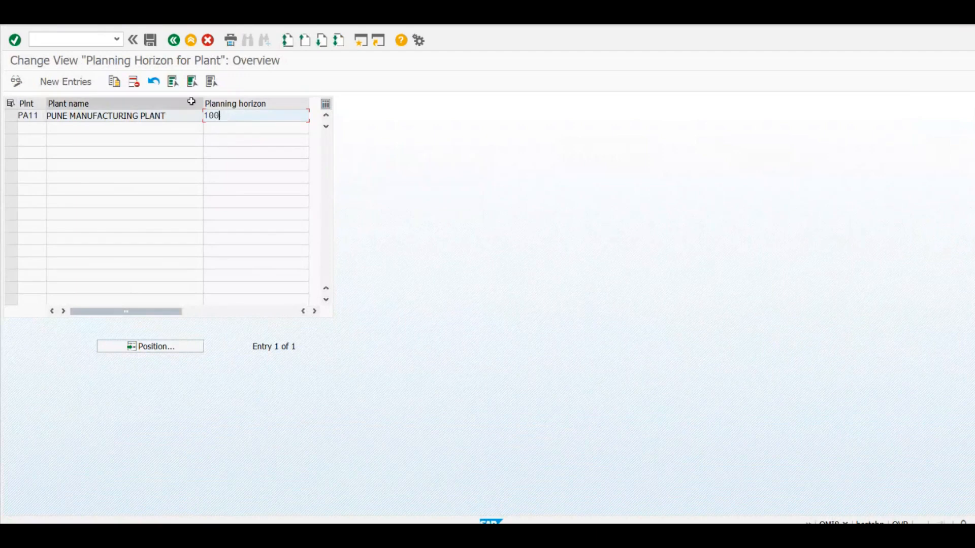
pyautogui.hotkey('ctrl', 's')
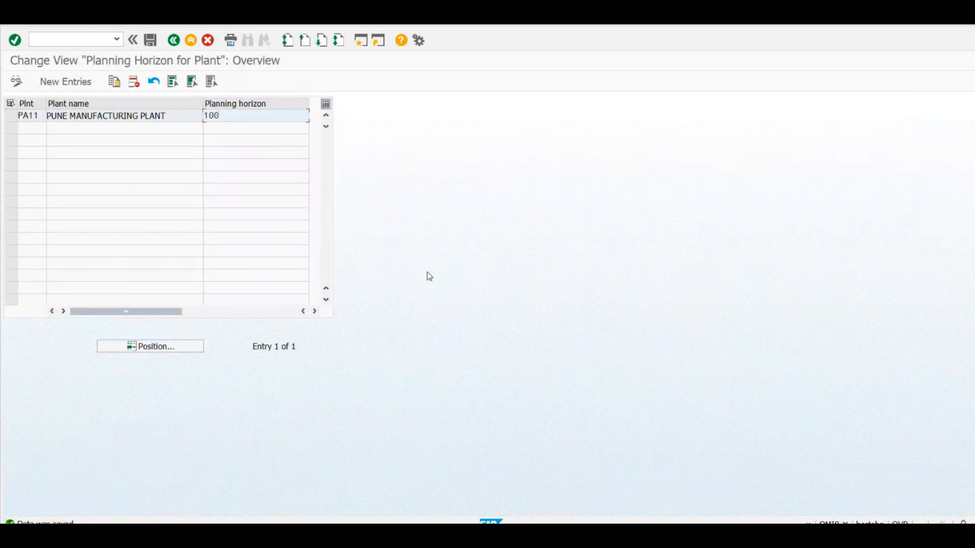
# - Create and save another purchase requisition for material 45000027 with quantity 500 in plant PA11, and display the saved document
pyautogui.hotkey('alt', 'Tab')
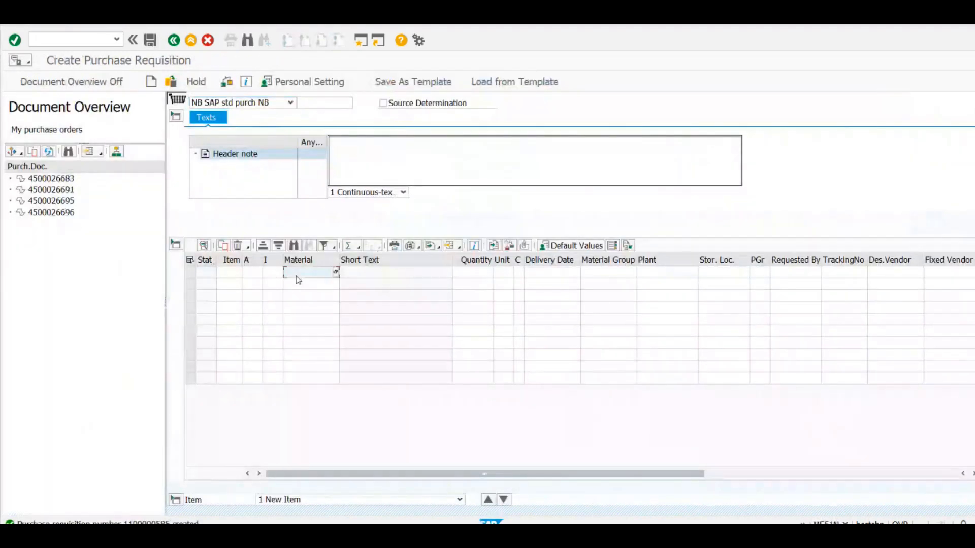
pyautogui.write('45000027')
pyautogui.press('Tab')
pyautogui.write('500')
pyautogui.press('Tab')
pyautogui.press('Tab')
pyautogui.press('Tab')
pyautogui.press('Tab')
pyautogui.press('Tab')
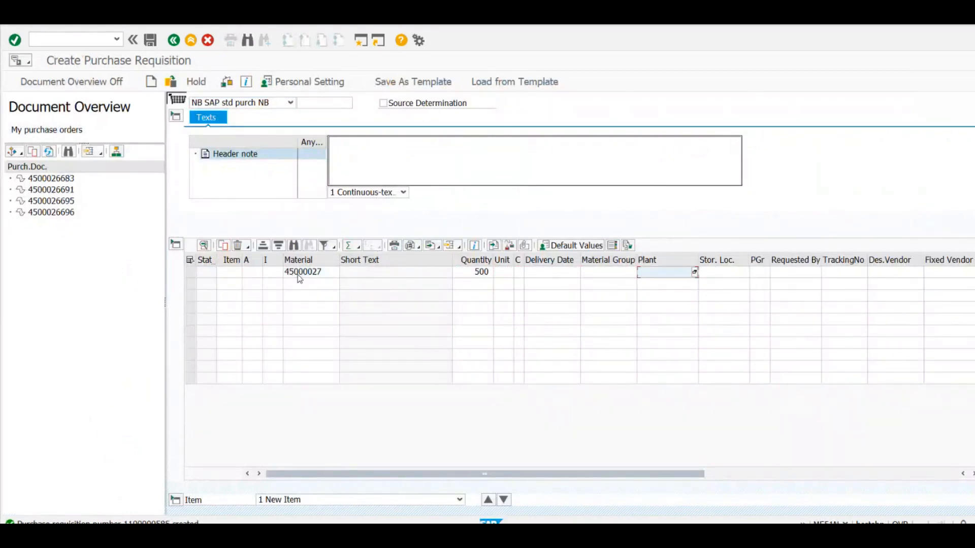
pyautogui.write('PA11')
pyautogui.press('Return')
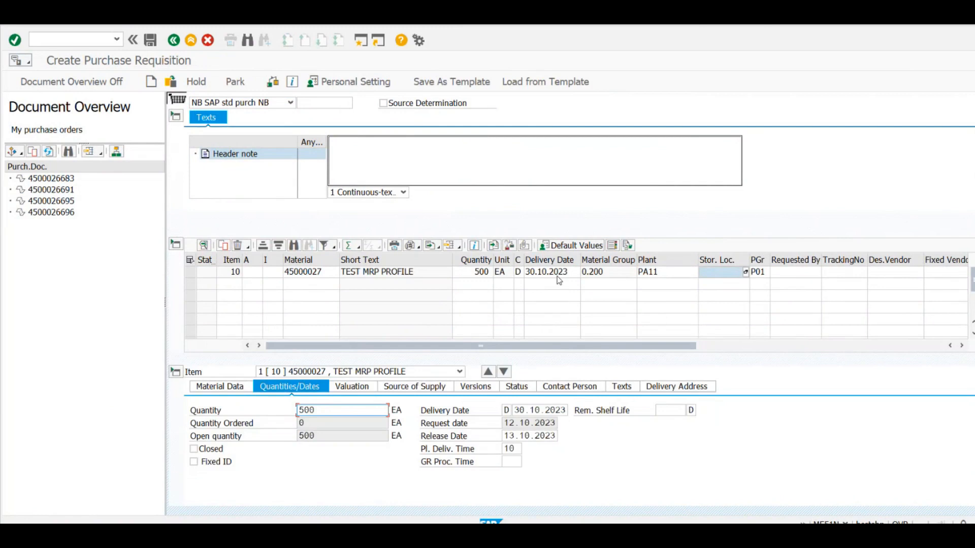
pyautogui.click(150, 40)
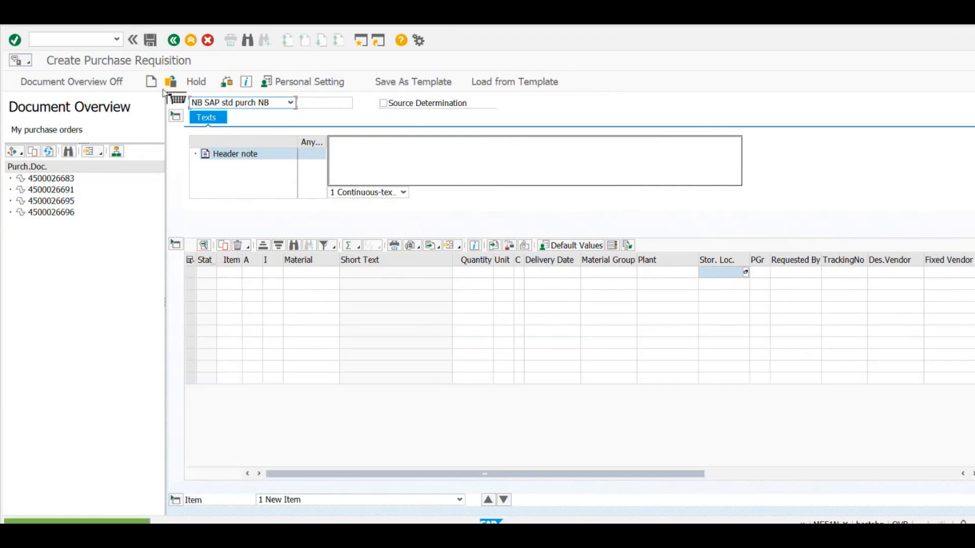
pyautogui.click(170, 81)
pyautogui.press('Return')
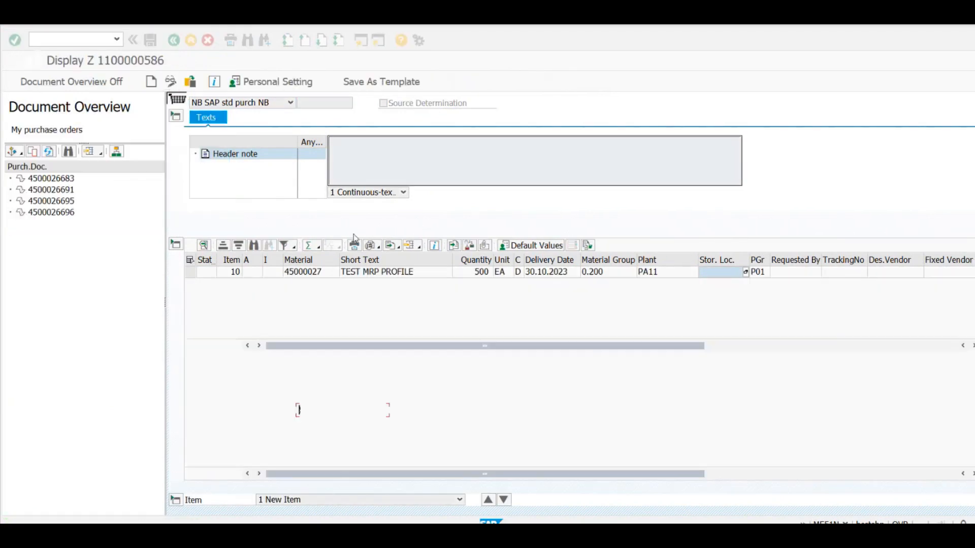
# - Go back to plant PA11's planning file entries and check the NChgePHor. cell of material 45000027
pyautogui.hotkey('alt', 'Tab')
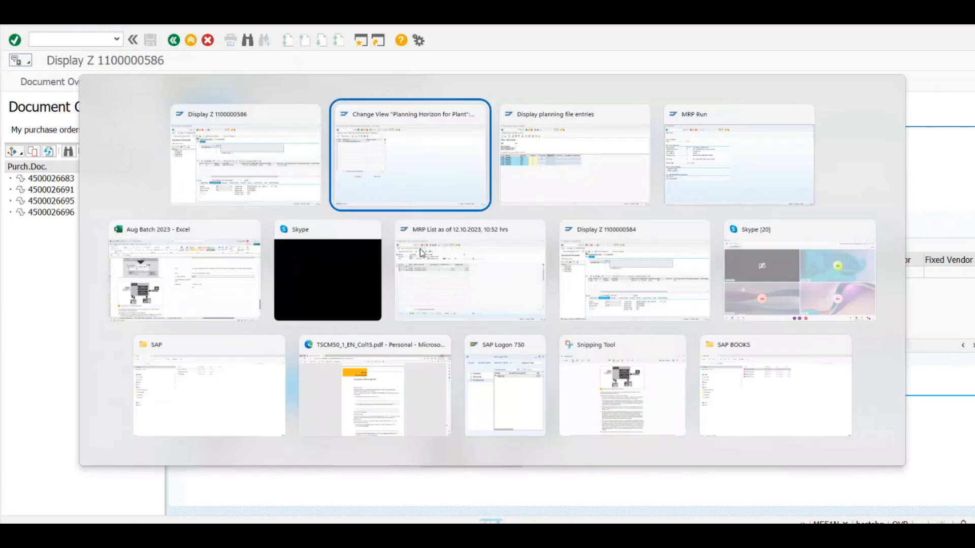
pyautogui.press('Tab')
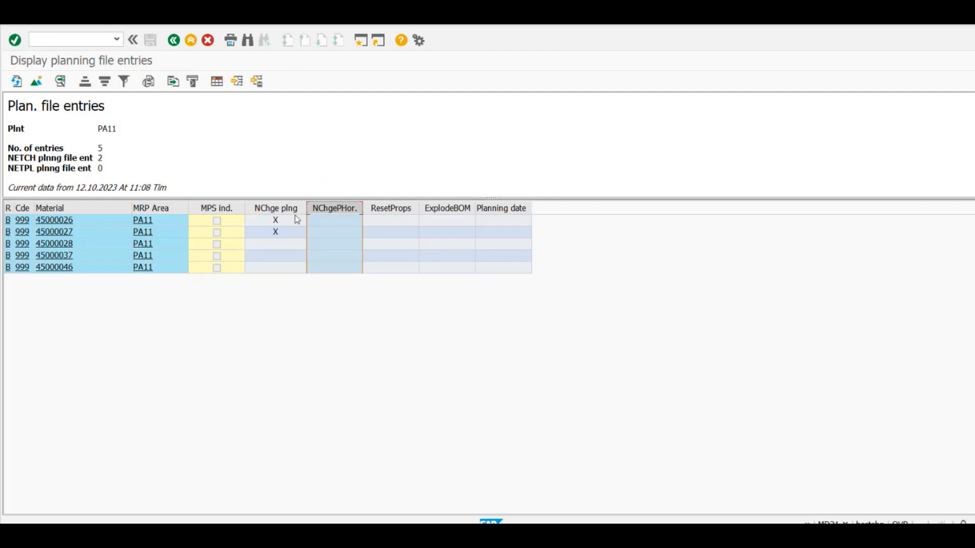
pyautogui.click(325, 232)
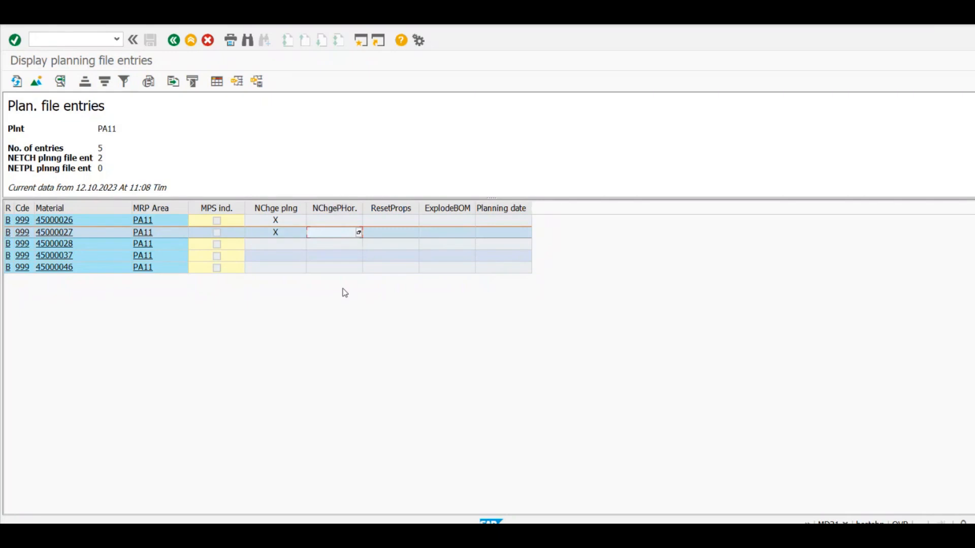